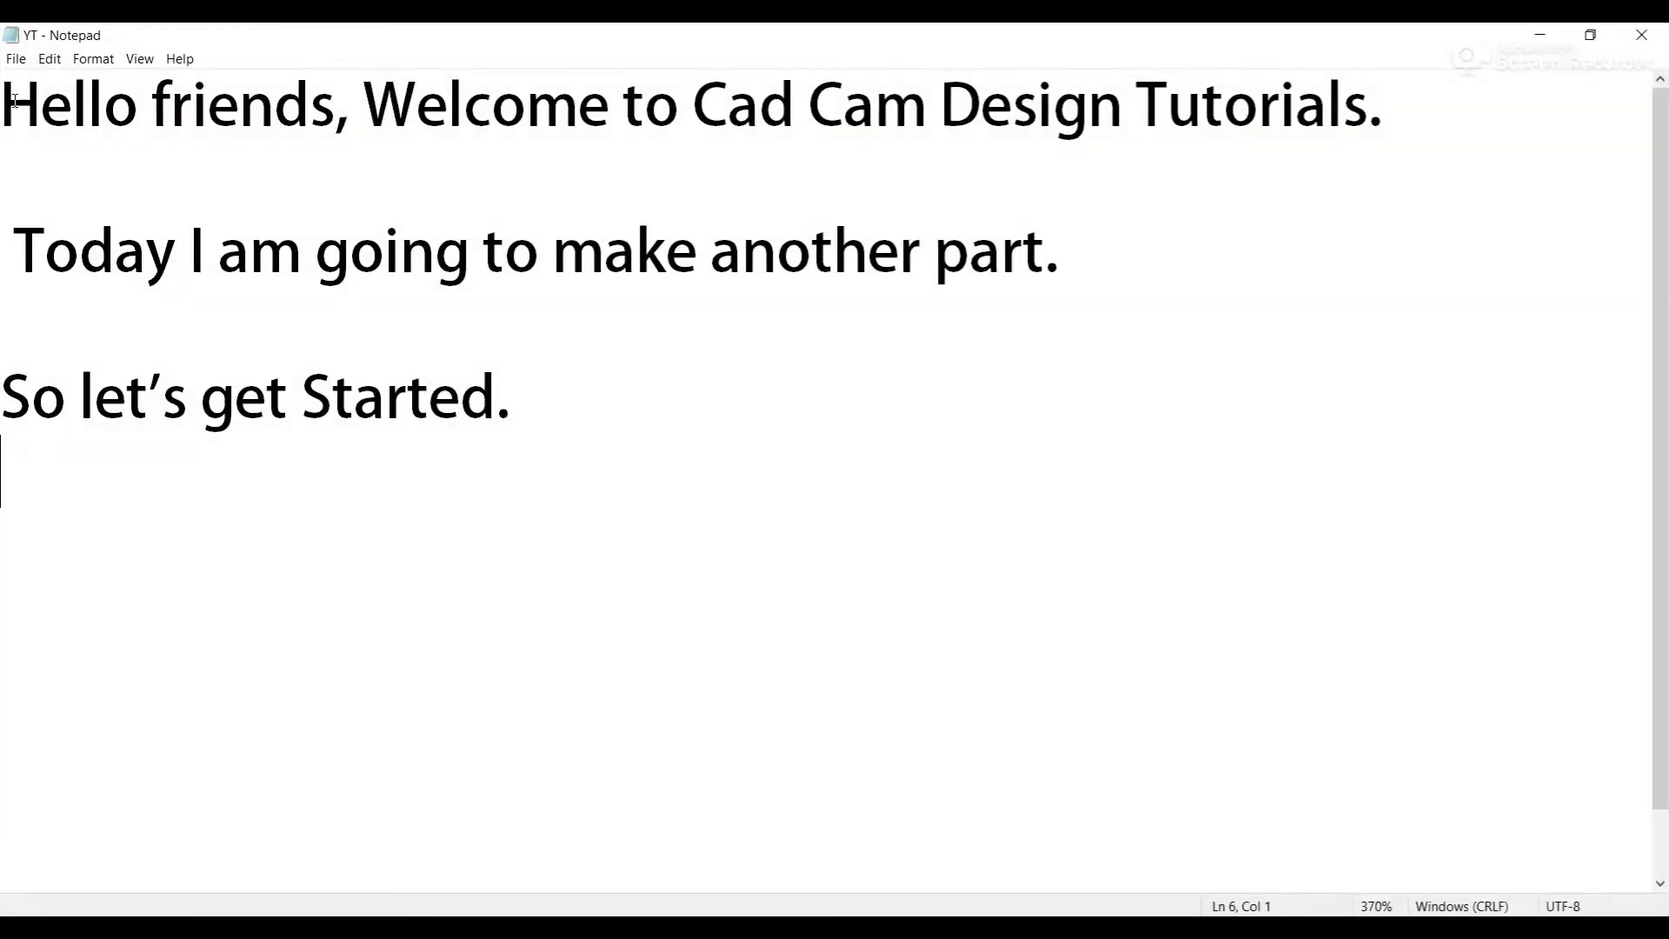
Highlight the greeting and intro lines in the Notepad notes, then minimize Notepad
{"action": "left_click_drag", "start_coordinate": [15, 102], "coordinate": [1478, 117]}
{"action": "left_click", "coordinate": [399, 159]}
{"action": "left_click", "coordinate": [703, 165]}
{"action": "left_click", "coordinate": [1233, 242]}
{"action": "left_click_drag", "start_coordinate": [33, 248], "coordinate": [1074, 254]}
{"action": "left_click", "coordinate": [196, 254]}
{"action": "left_click", "coordinate": [551, 254]}
{"action": "left_click", "coordinate": [1086, 261]}
{"action": "left_click_drag", "start_coordinate": [3, 408], "coordinate": [511, 400]}
{"action": "left_click", "coordinate": [685, 380]}
{"action": "left_click", "coordinate": [1537, 40]}
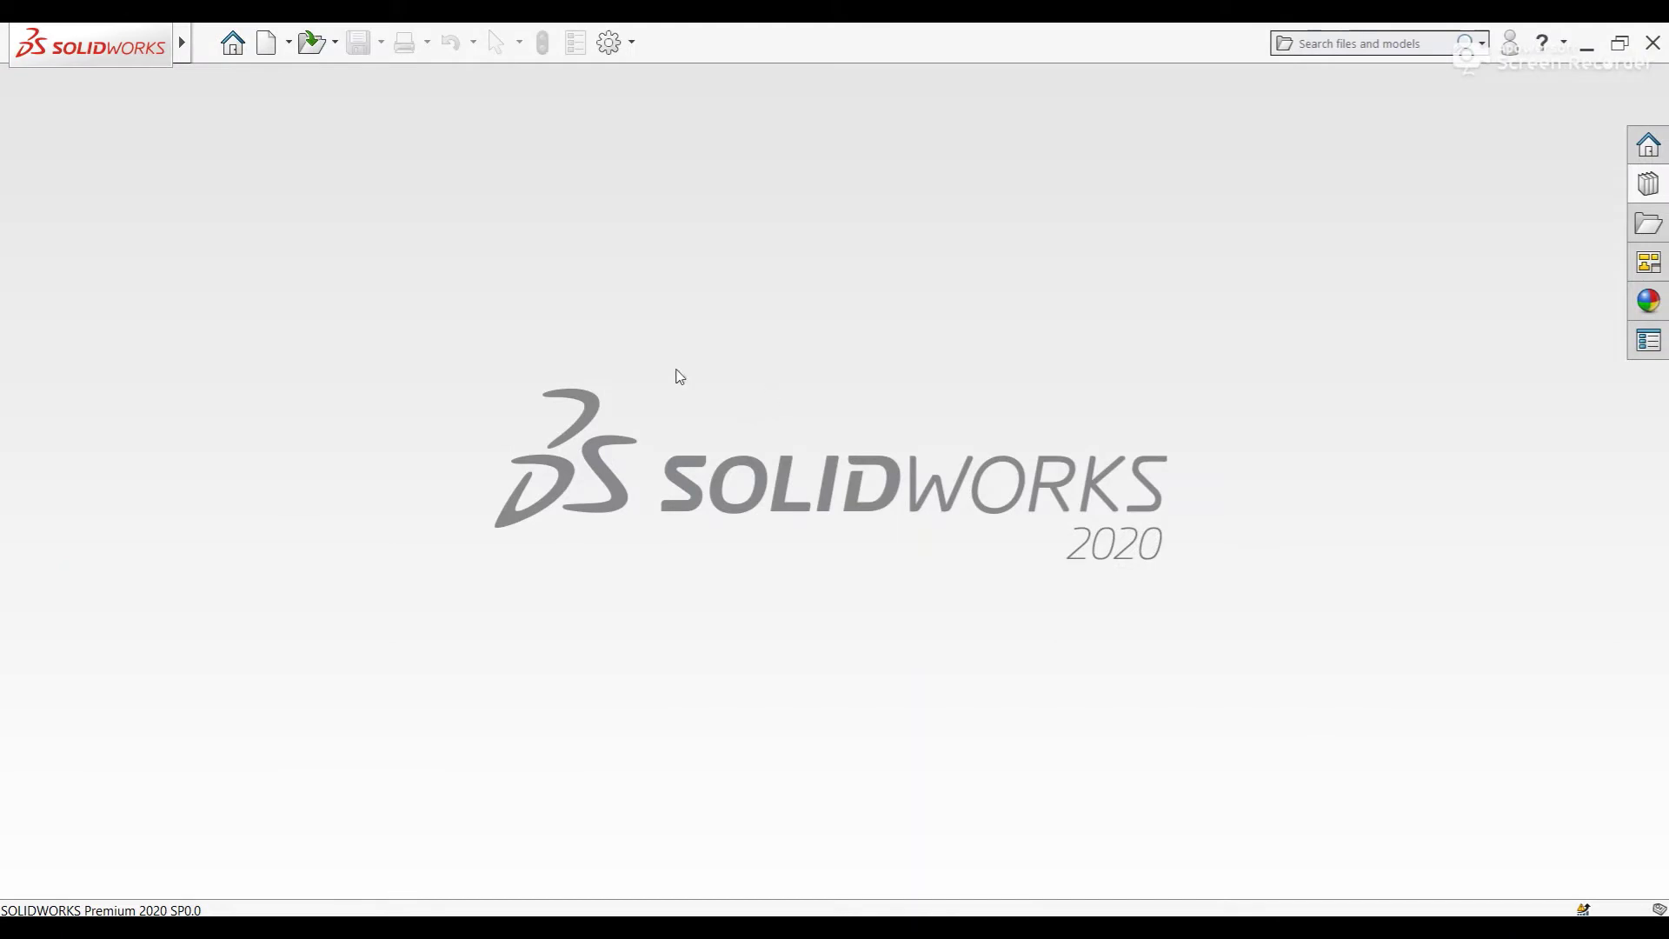
Create a new part document set to MMGS millimetre units
{"action": "left_click", "coordinate": [277, 45]}
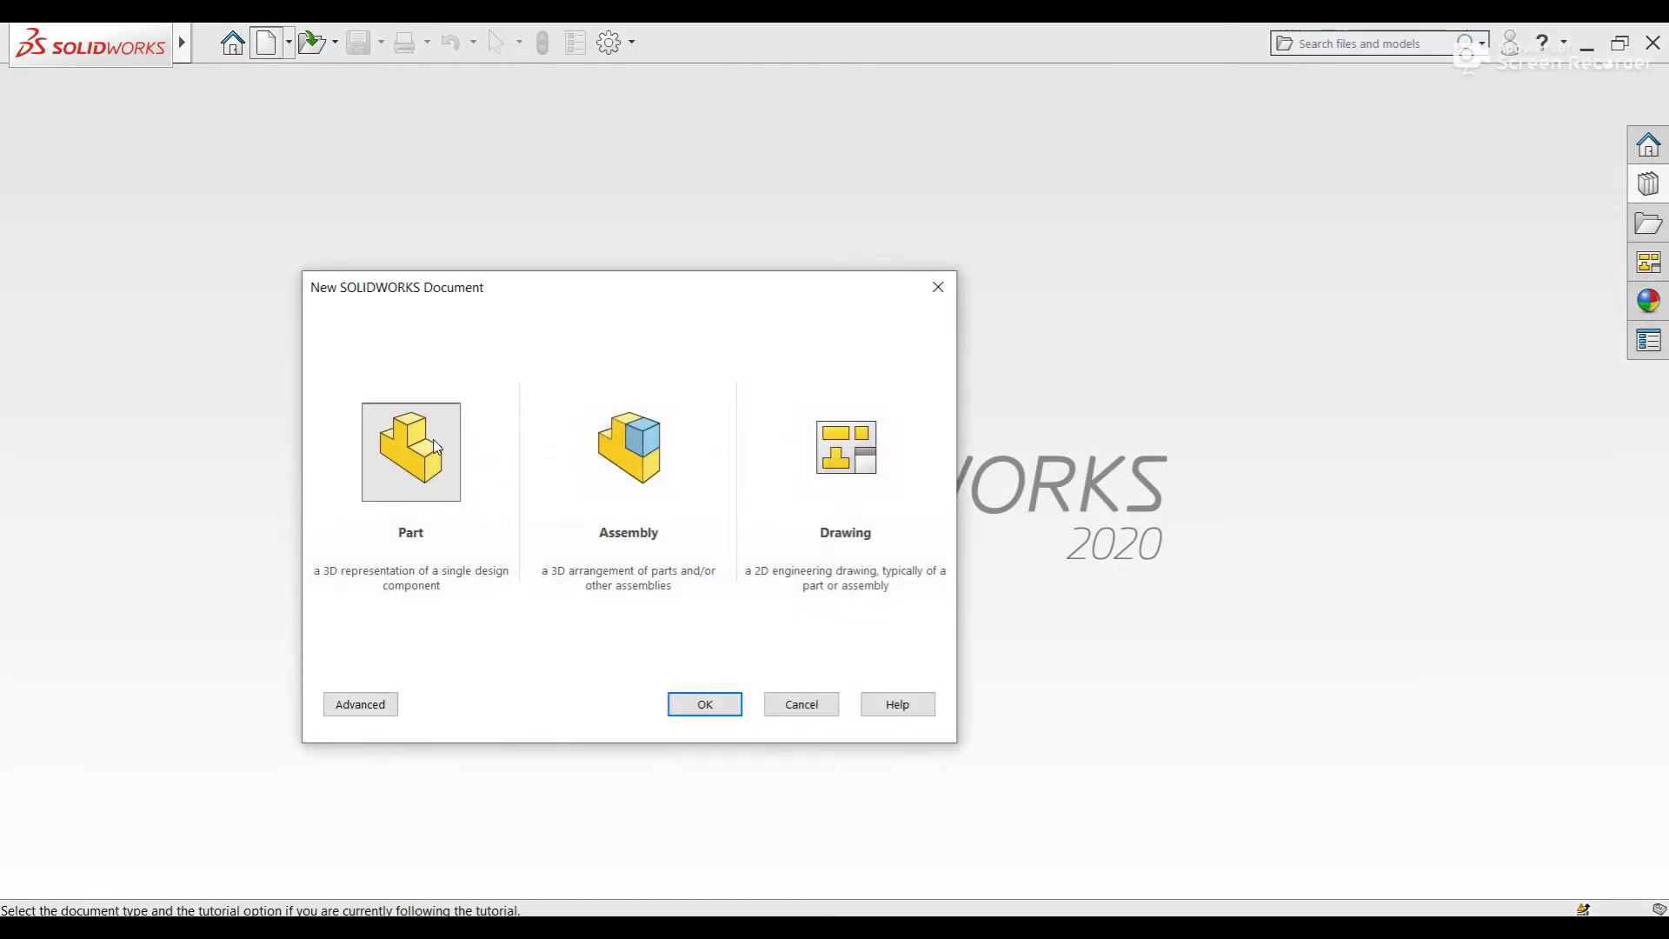
{"action": "left_click", "coordinate": [735, 704]}
{"action": "left_click", "coordinate": [1599, 910]}
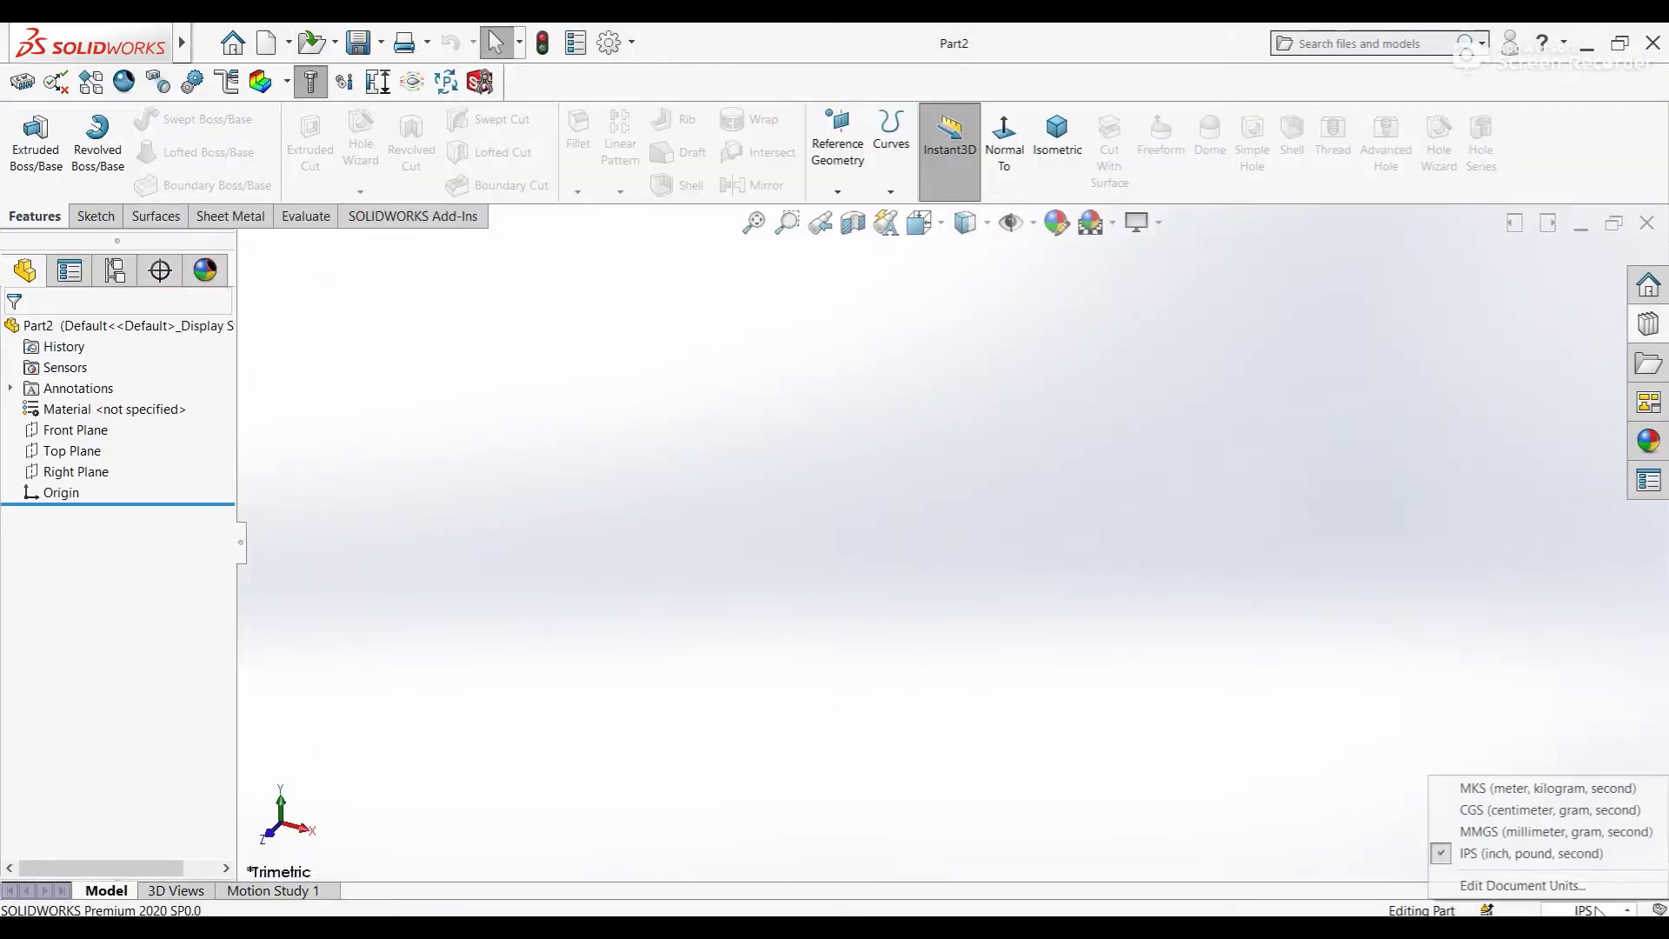
{"action": "left_click", "coordinate": [1560, 832]}
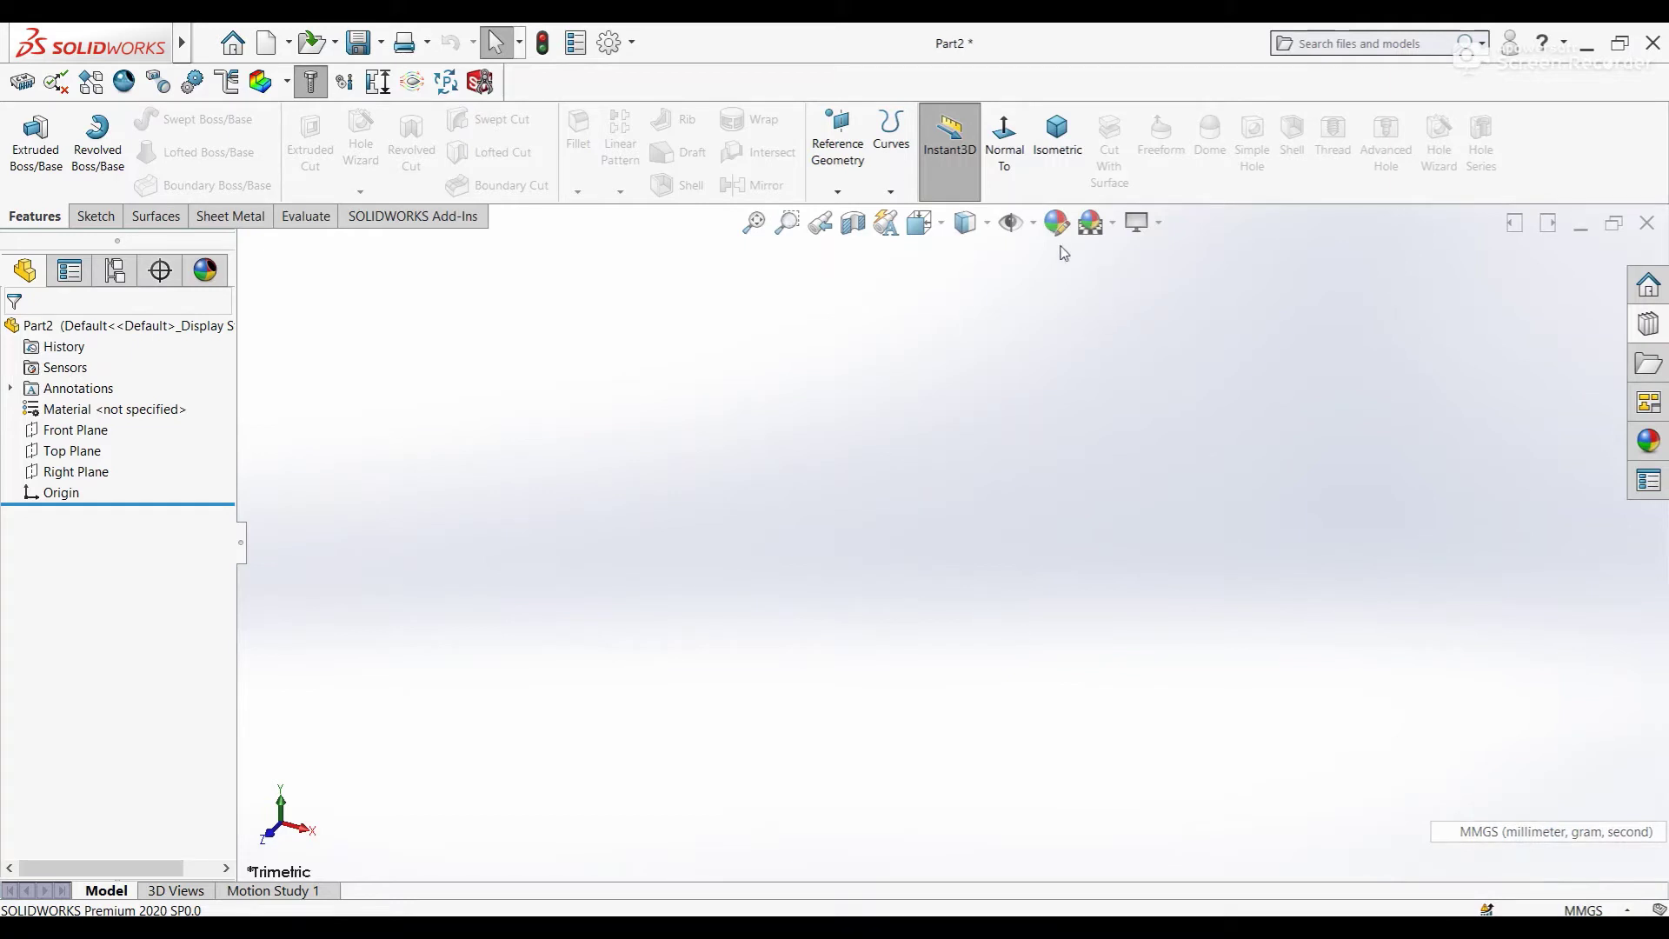
Apply the Plain White scene and open a sketch on the Front Plane
{"action": "left_click", "coordinate": [1113, 223]}
{"action": "left_click", "coordinate": [1112, 275]}
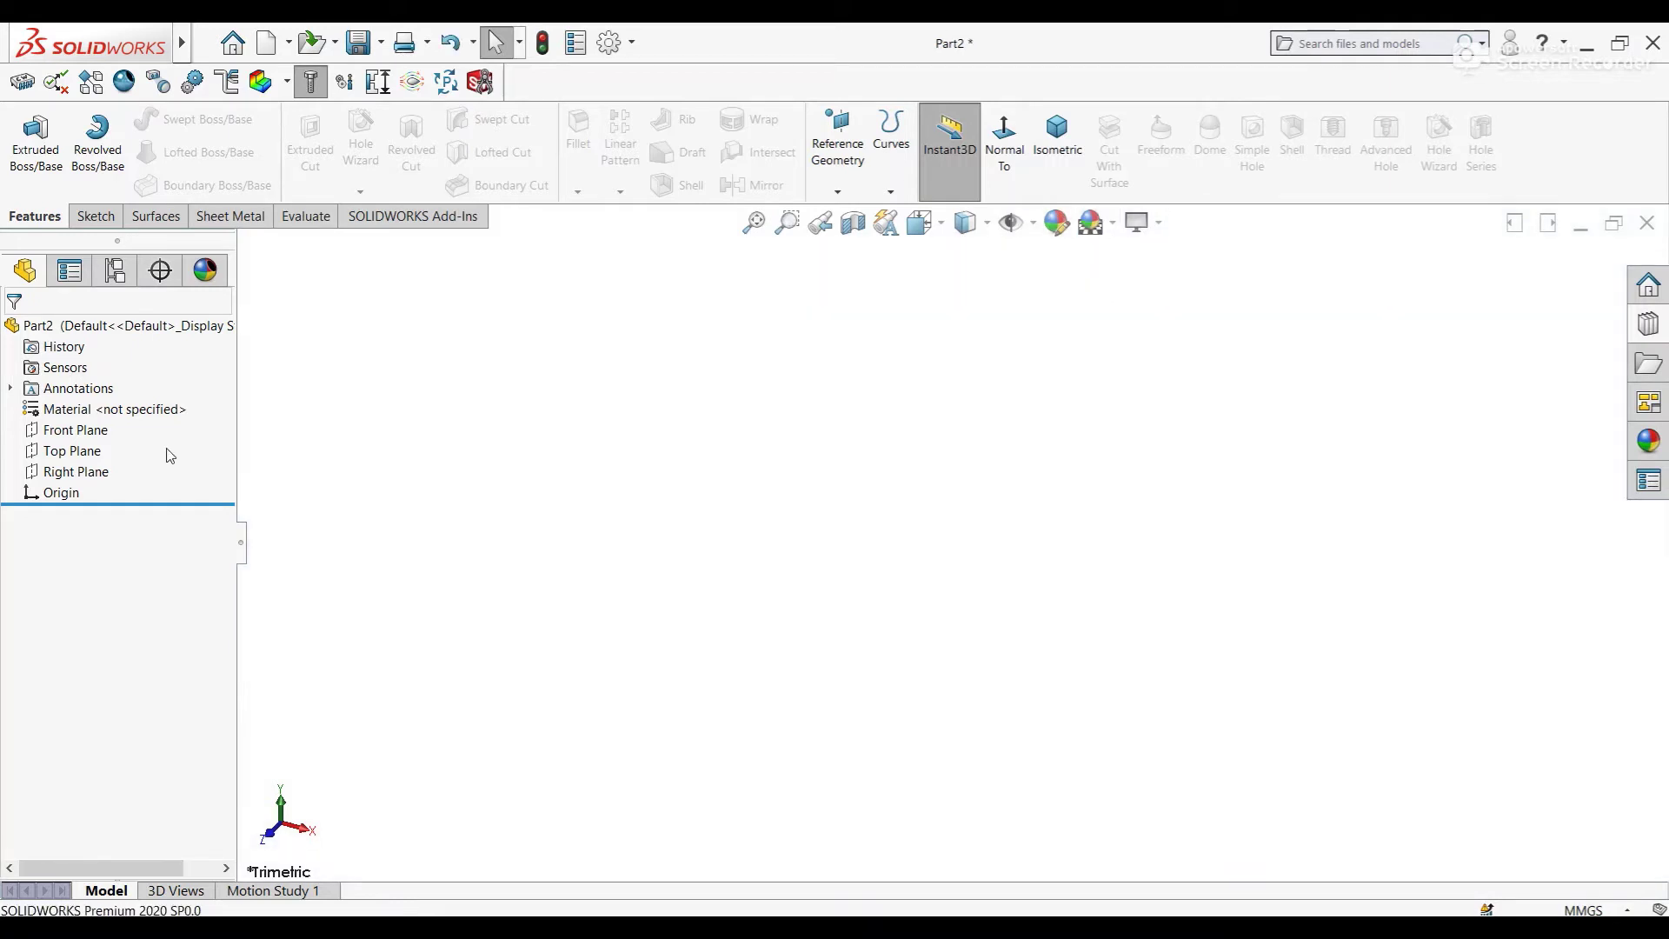
{"action": "left_click", "coordinate": [76, 429]}
{"action": "left_click", "coordinate": [138, 402]}
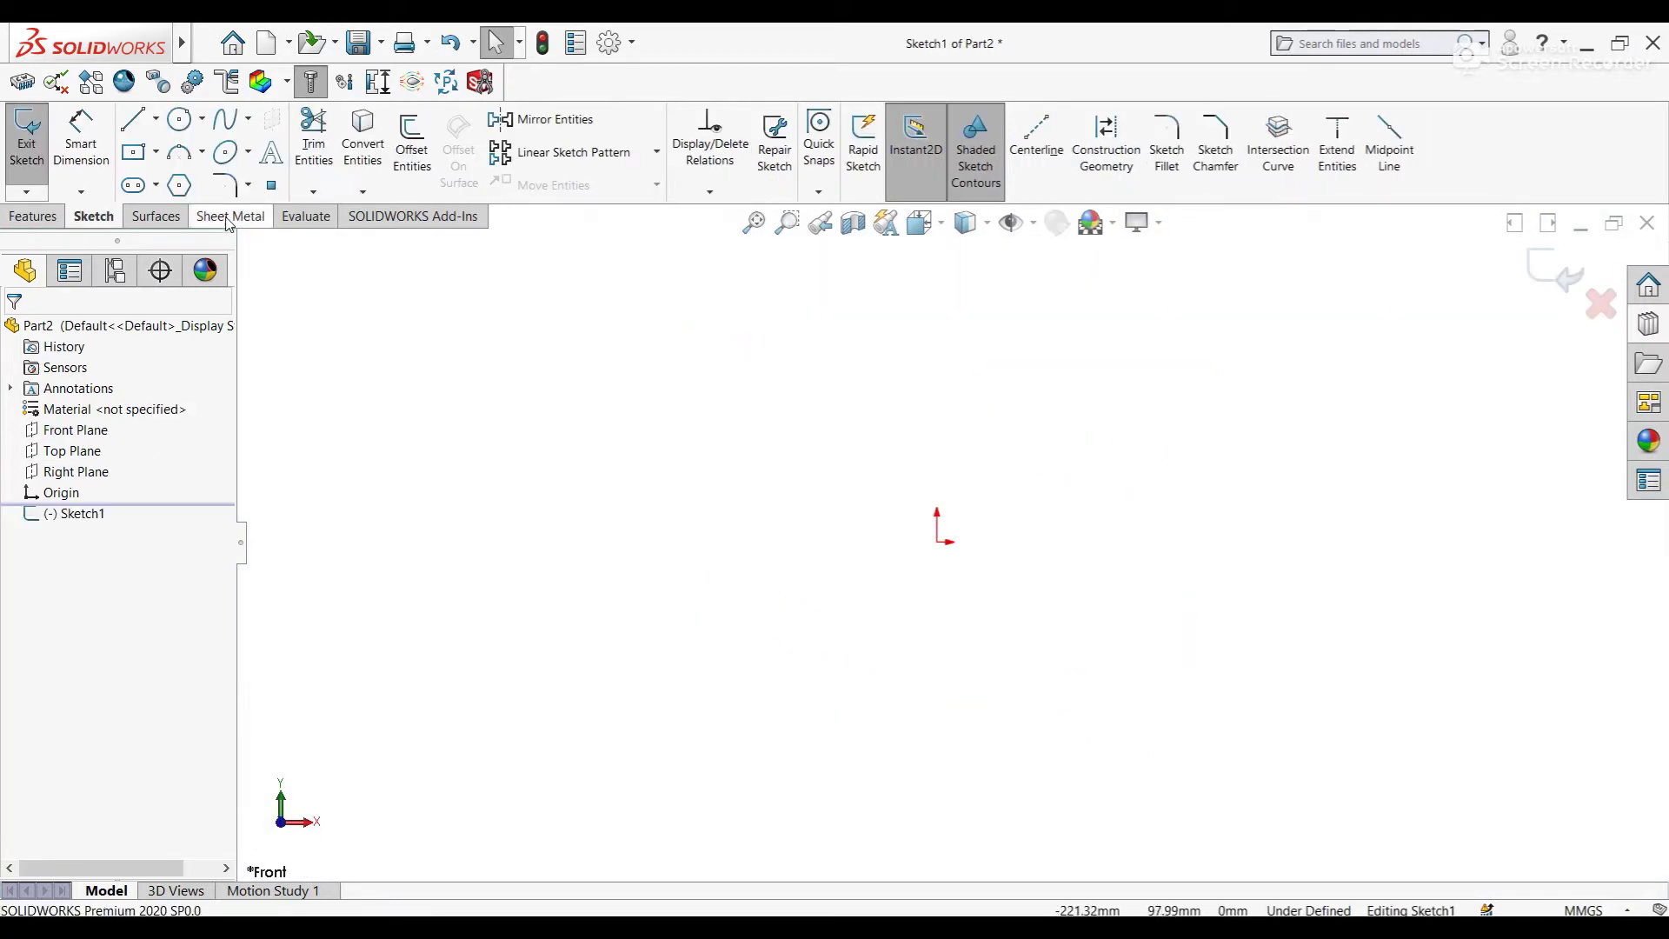
Draw a horizontal line and make its midpoint coincident with the origin
{"action": "left_click", "coordinate": [133, 120]}
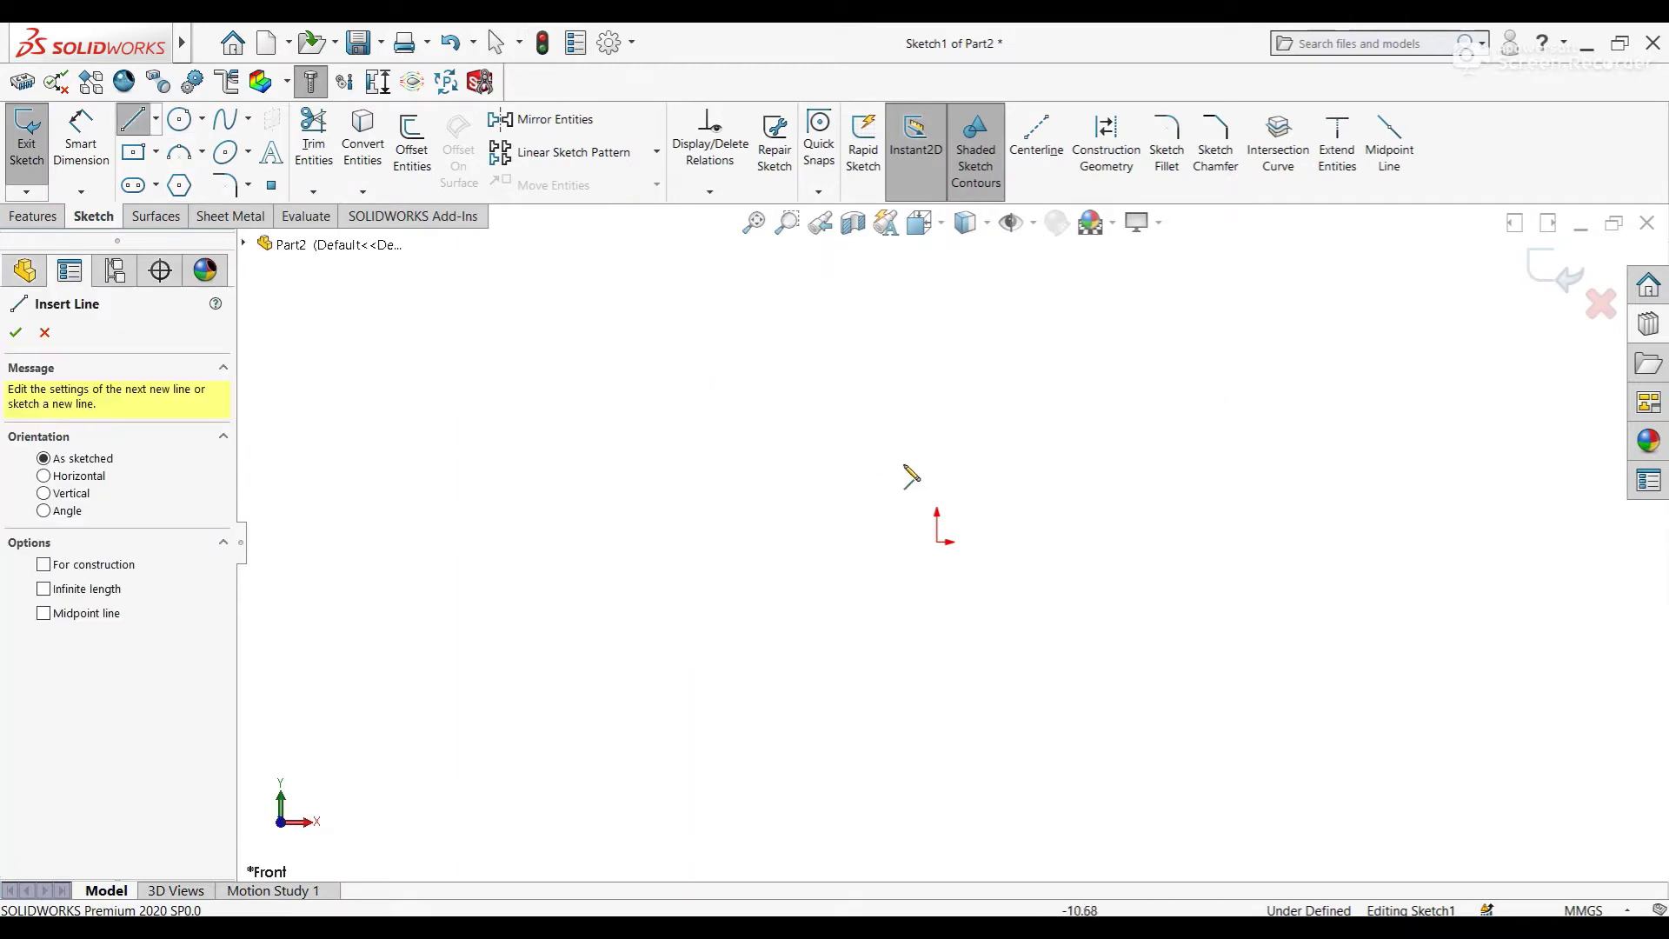
{"action": "left_click", "coordinate": [742, 543]}
{"action": "left_click", "coordinate": [1236, 541]}
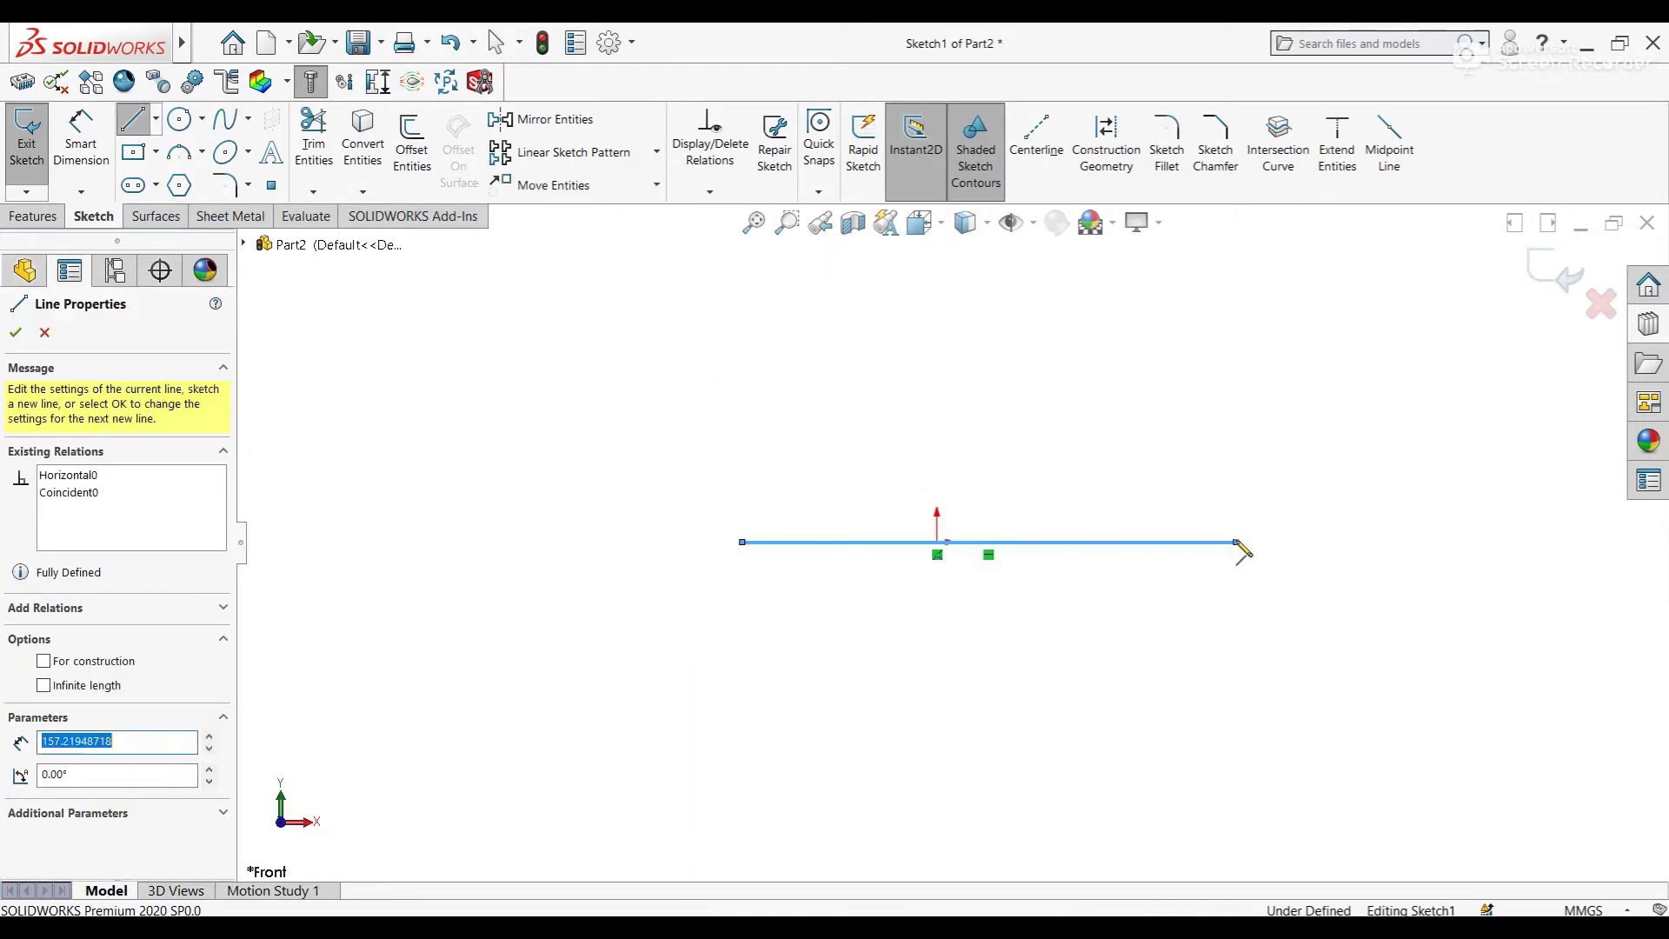
{"action": "right_click", "coordinate": [1236, 541]}
{"action": "left_click", "coordinate": [1289, 551]}
{"action": "scroll", "coordinate": [944, 557], "scroll_direction": "down", "scroll_amount": 2}
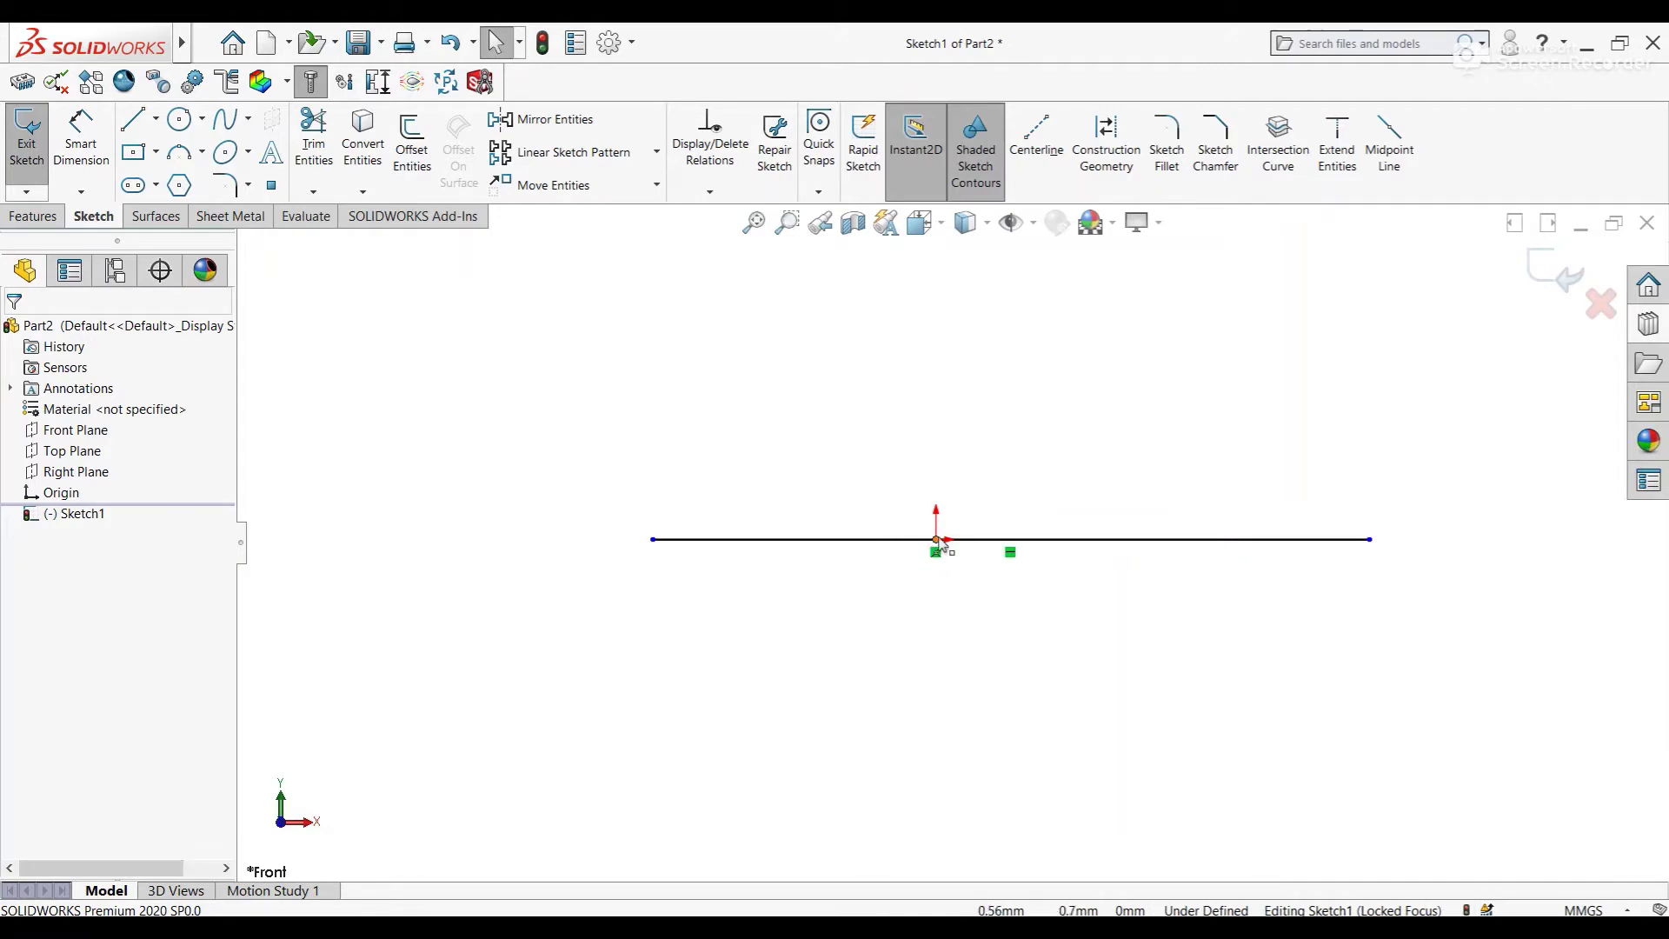
{"action": "left_click", "coordinate": [939, 541]}
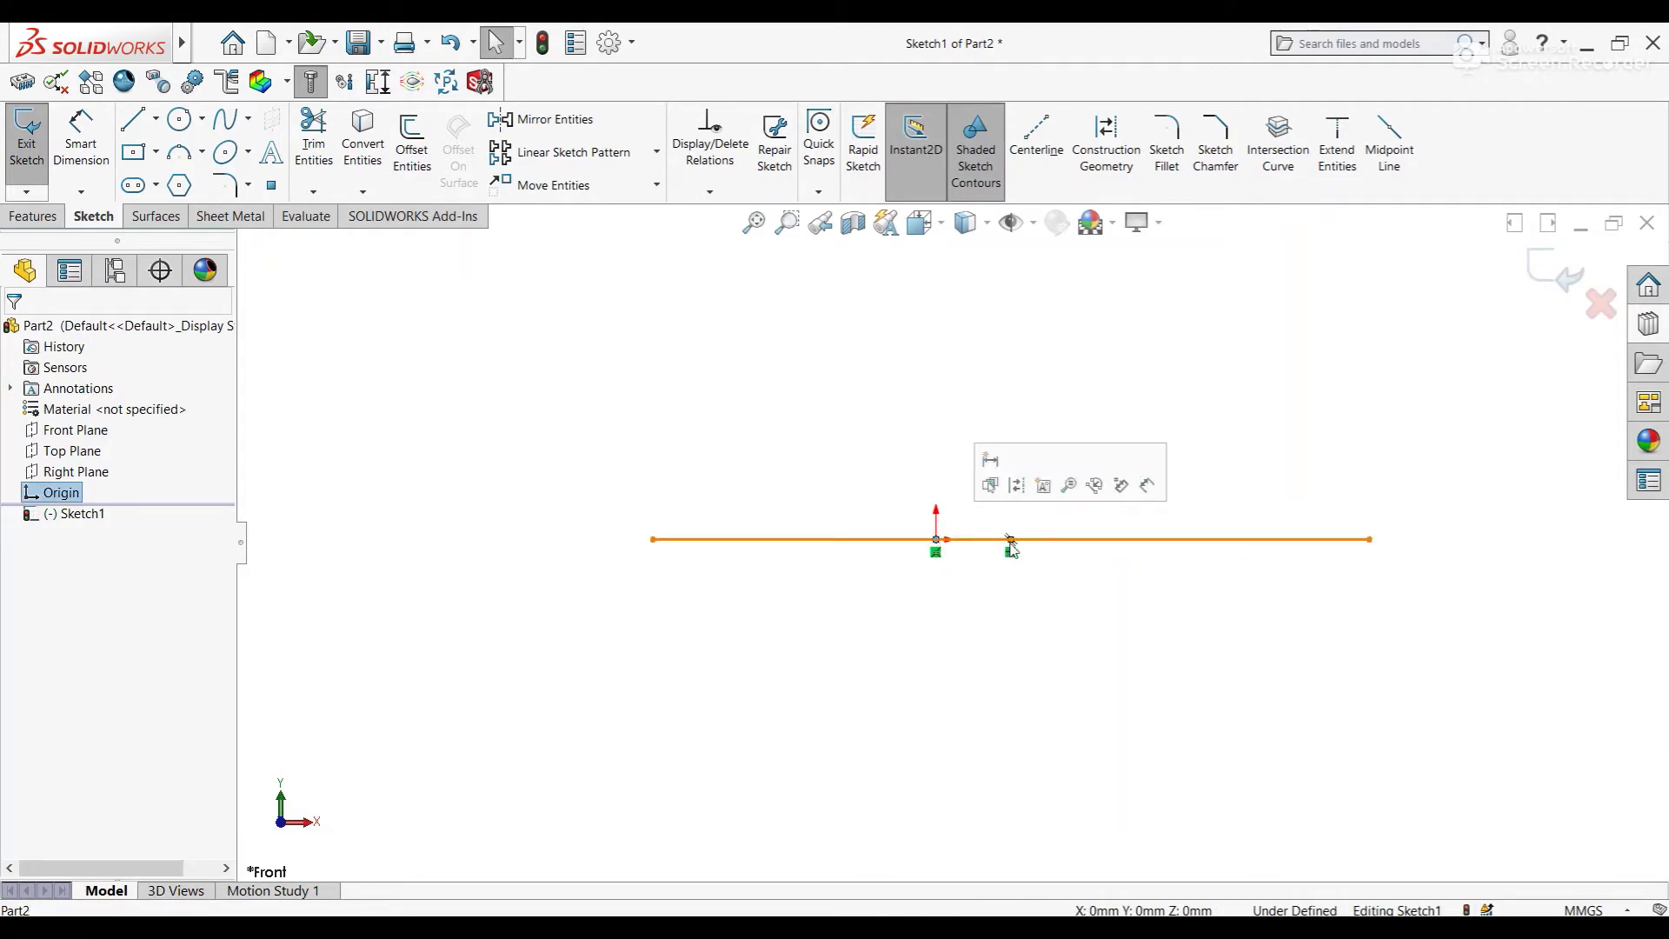
{"action": "left_click", "coordinate": [1012, 546], "text": "ctrl"}
{"action": "left_click", "coordinate": [1114, 475]}
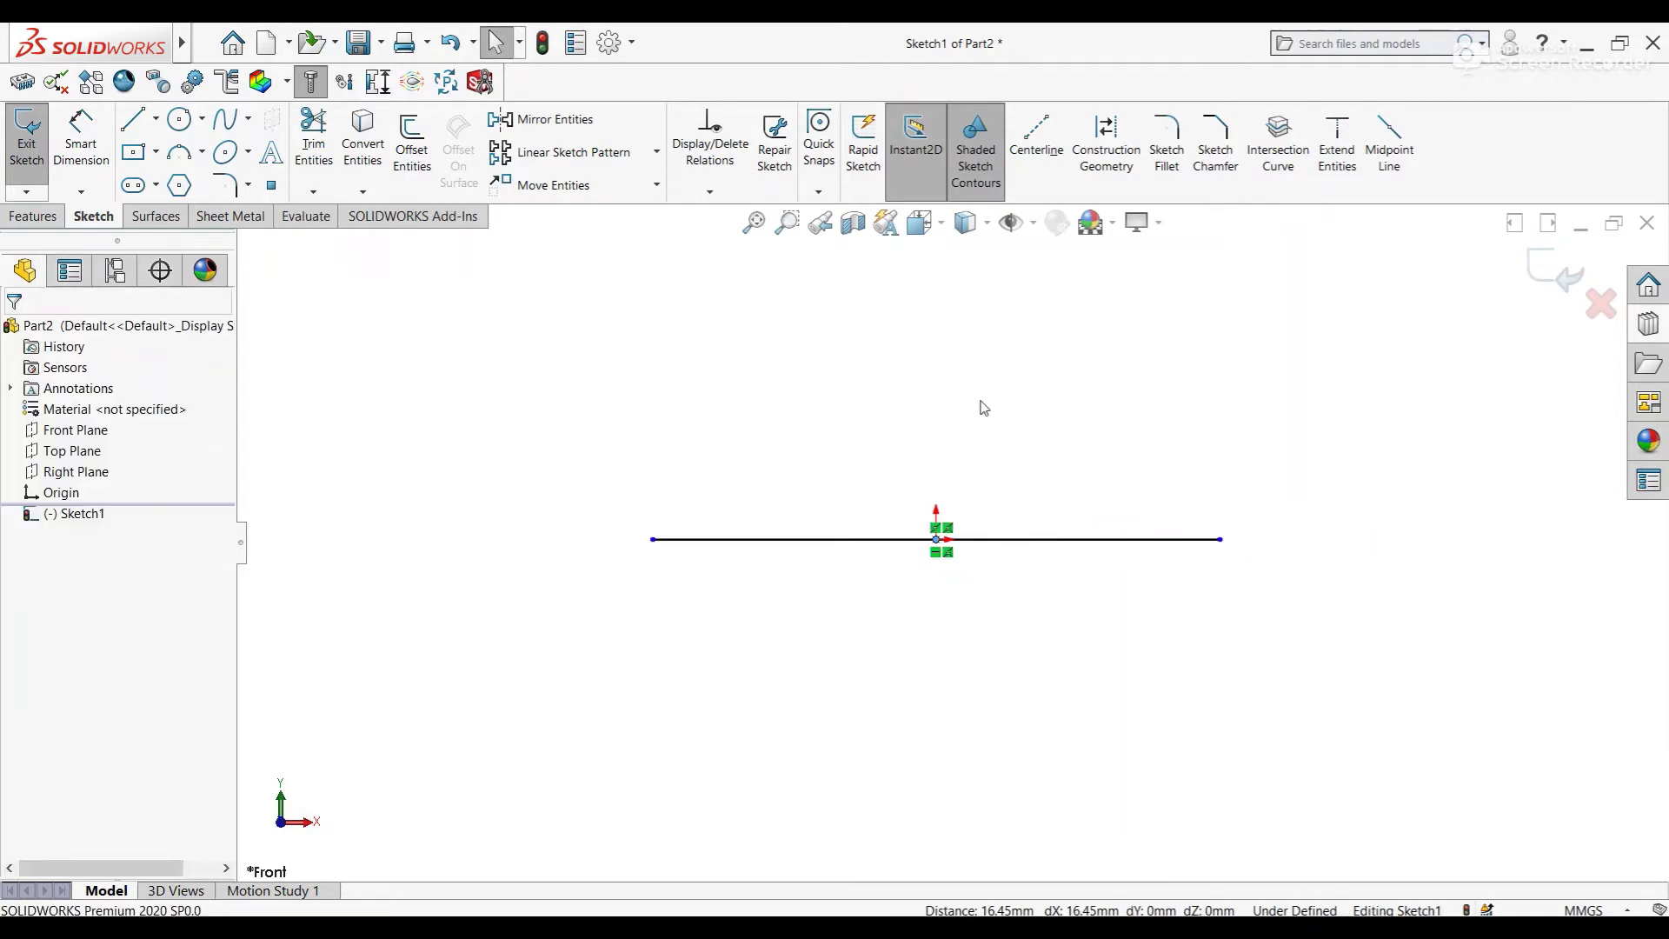
Draw a three-point quarter arc rising from the line's left end
{"action": "left_click", "coordinate": [169, 154]}
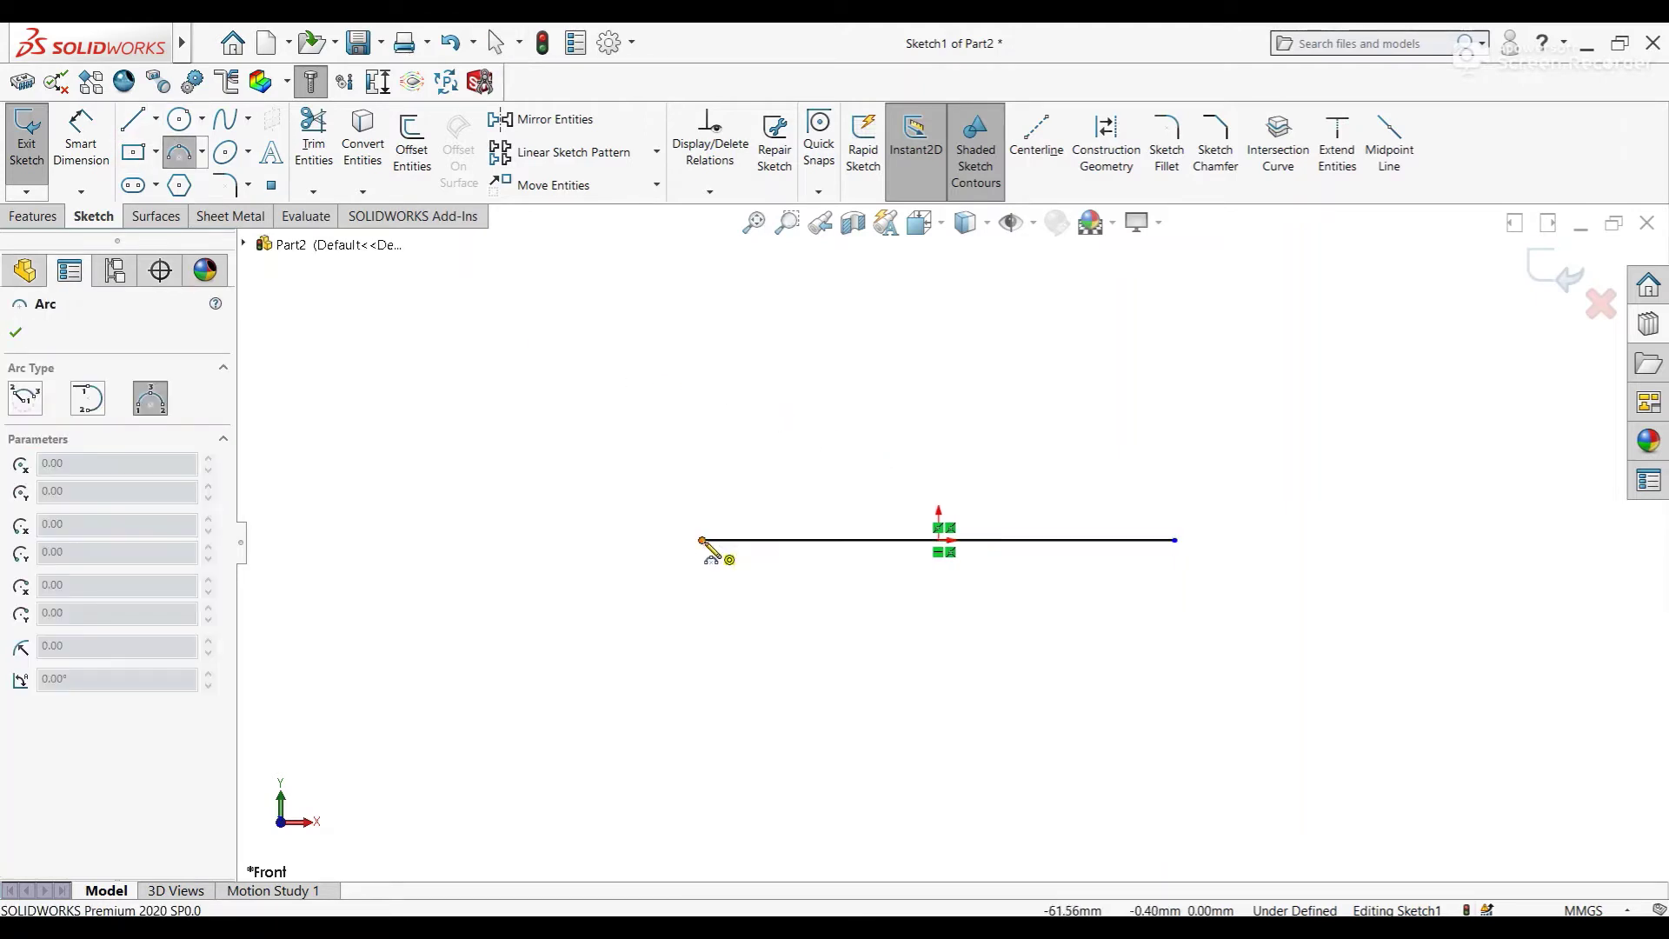
{"action": "left_click", "coordinate": [703, 539]}
{"action": "left_click", "coordinate": [776, 452]}
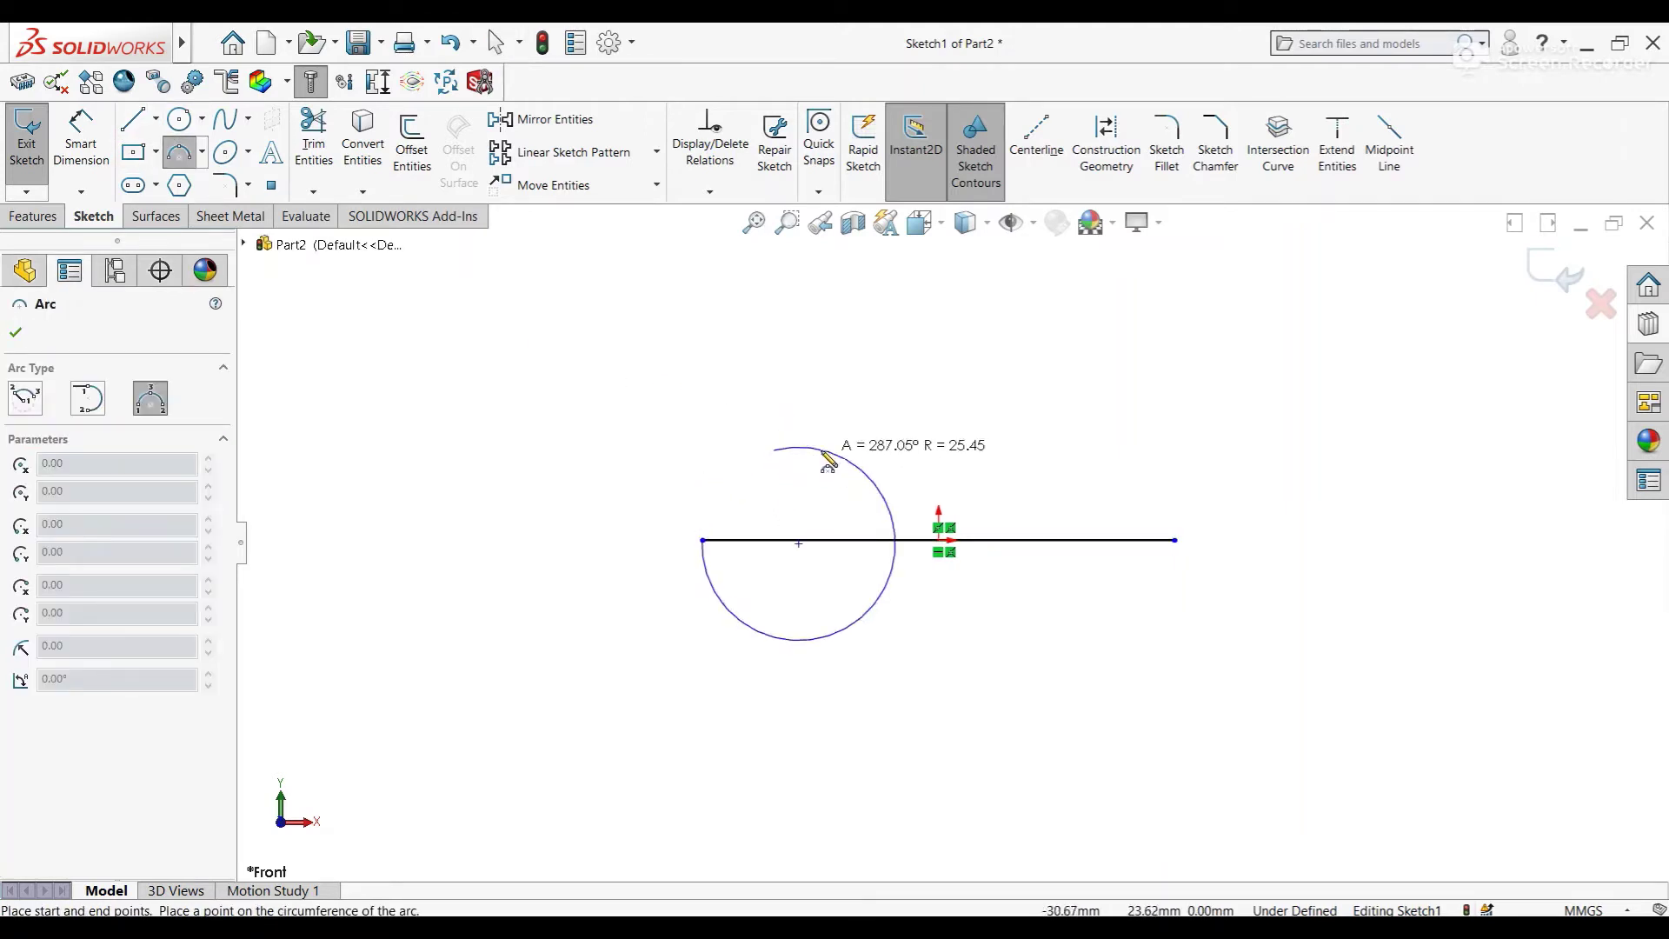
{"action": "left_click", "coordinate": [721, 479]}
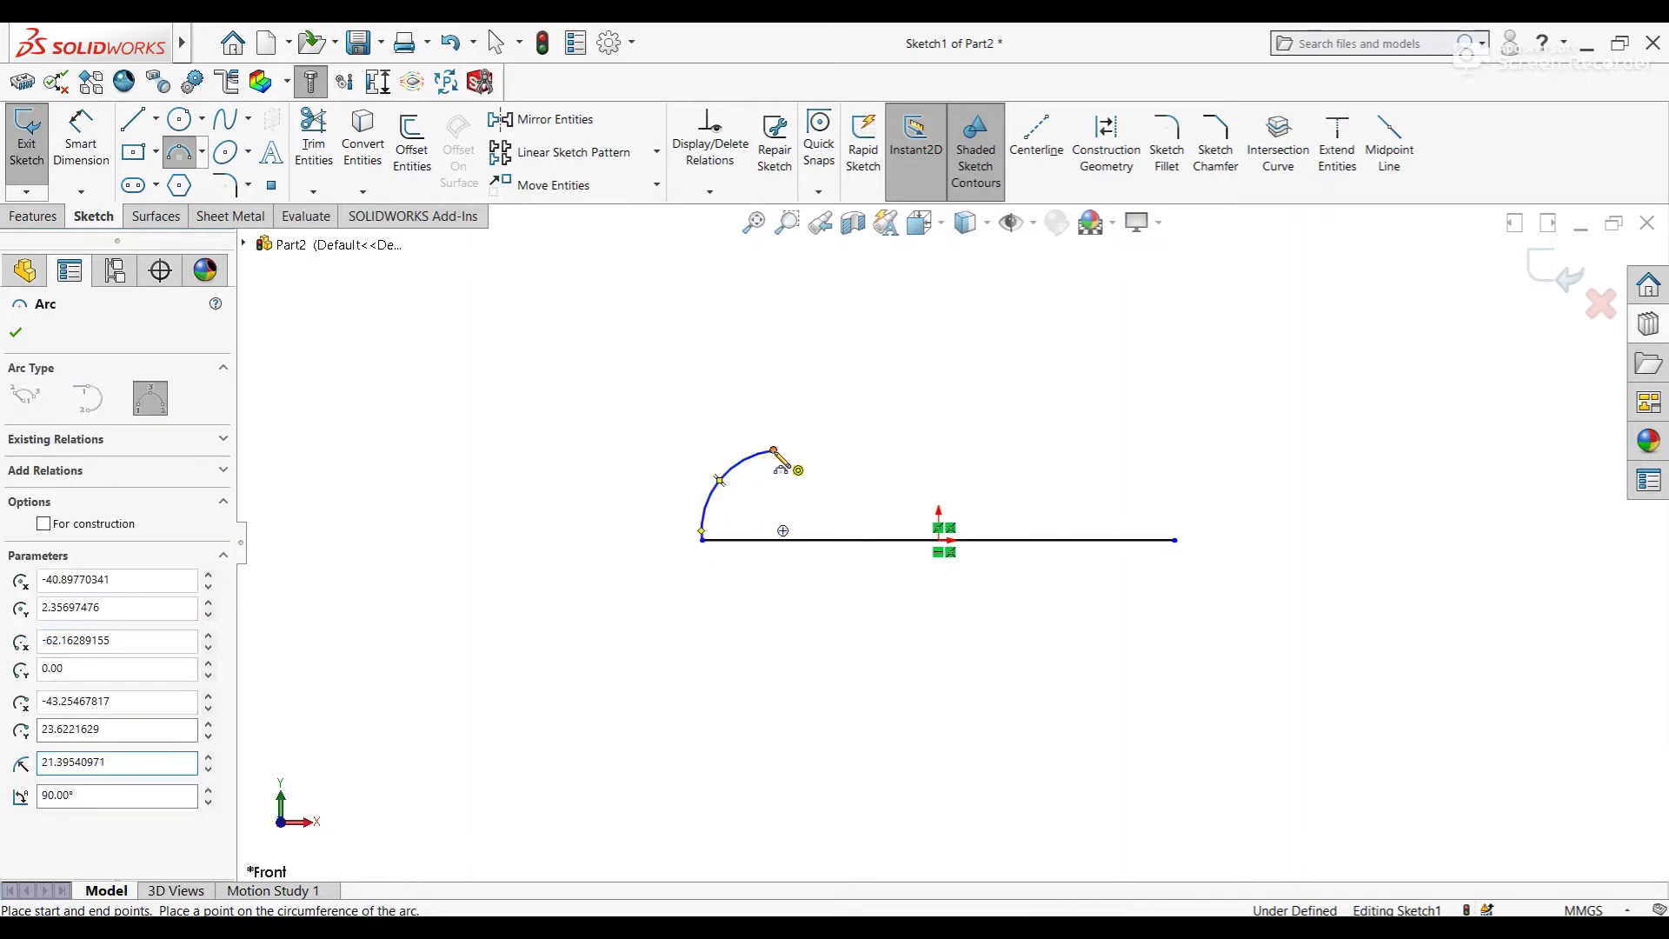
{"action": "key", "text": "Escape"}
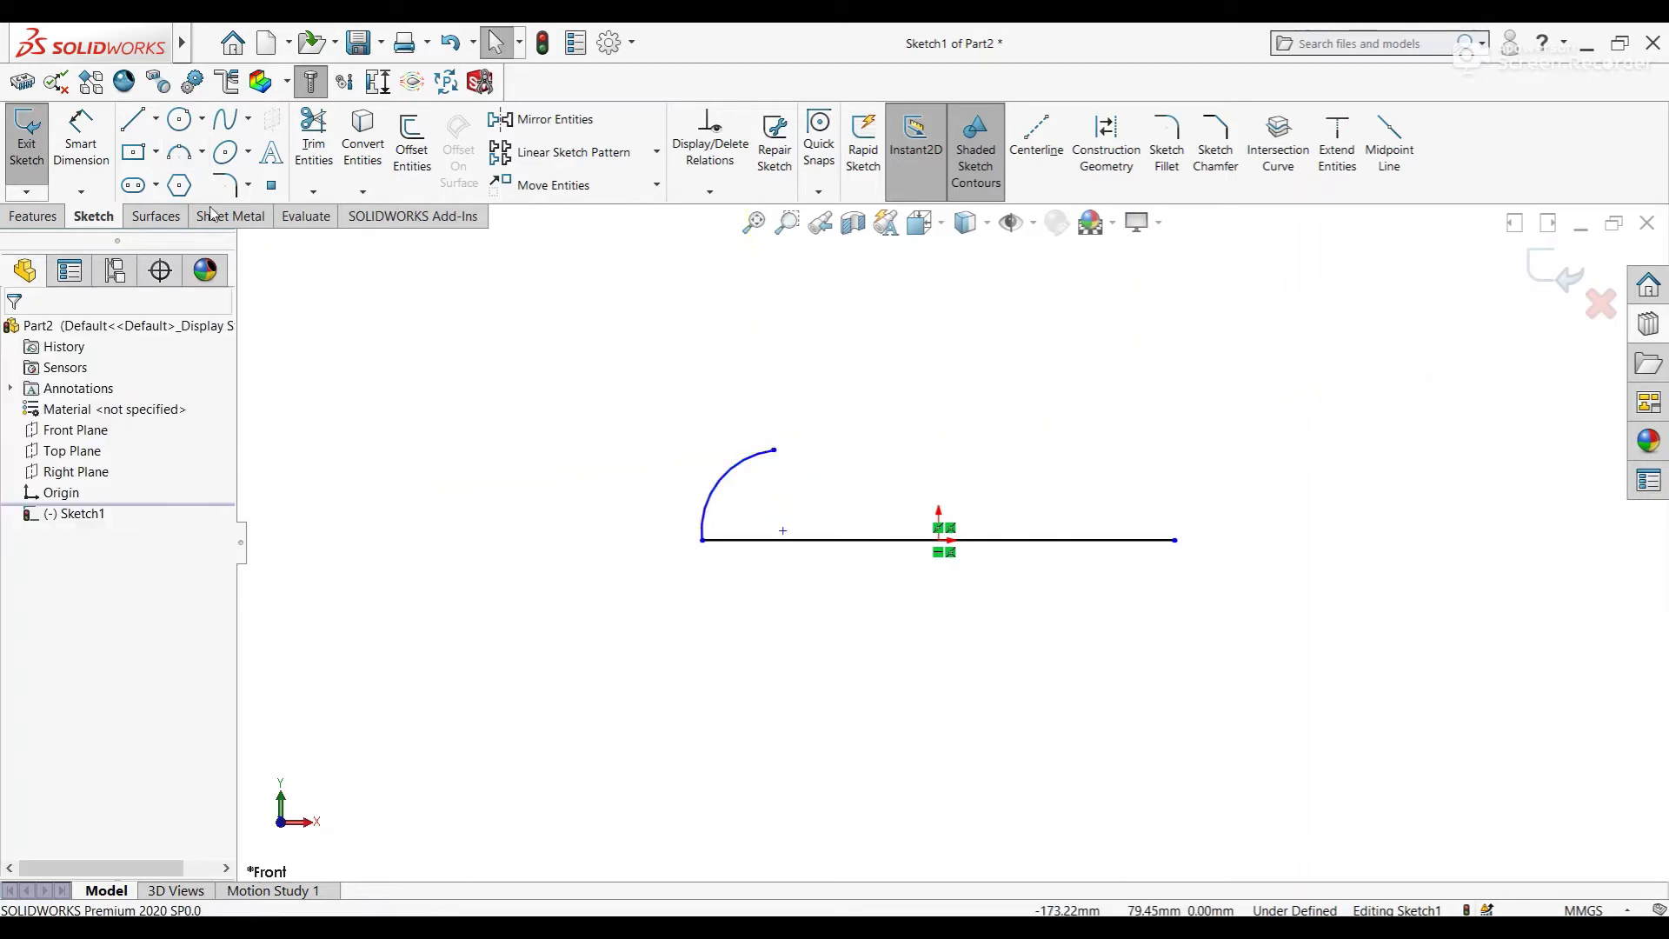
Add a short top line from the arc's end and a downward-dipping central arc
{"action": "left_click", "coordinate": [139, 120]}
{"action": "left_click", "coordinate": [775, 451]}
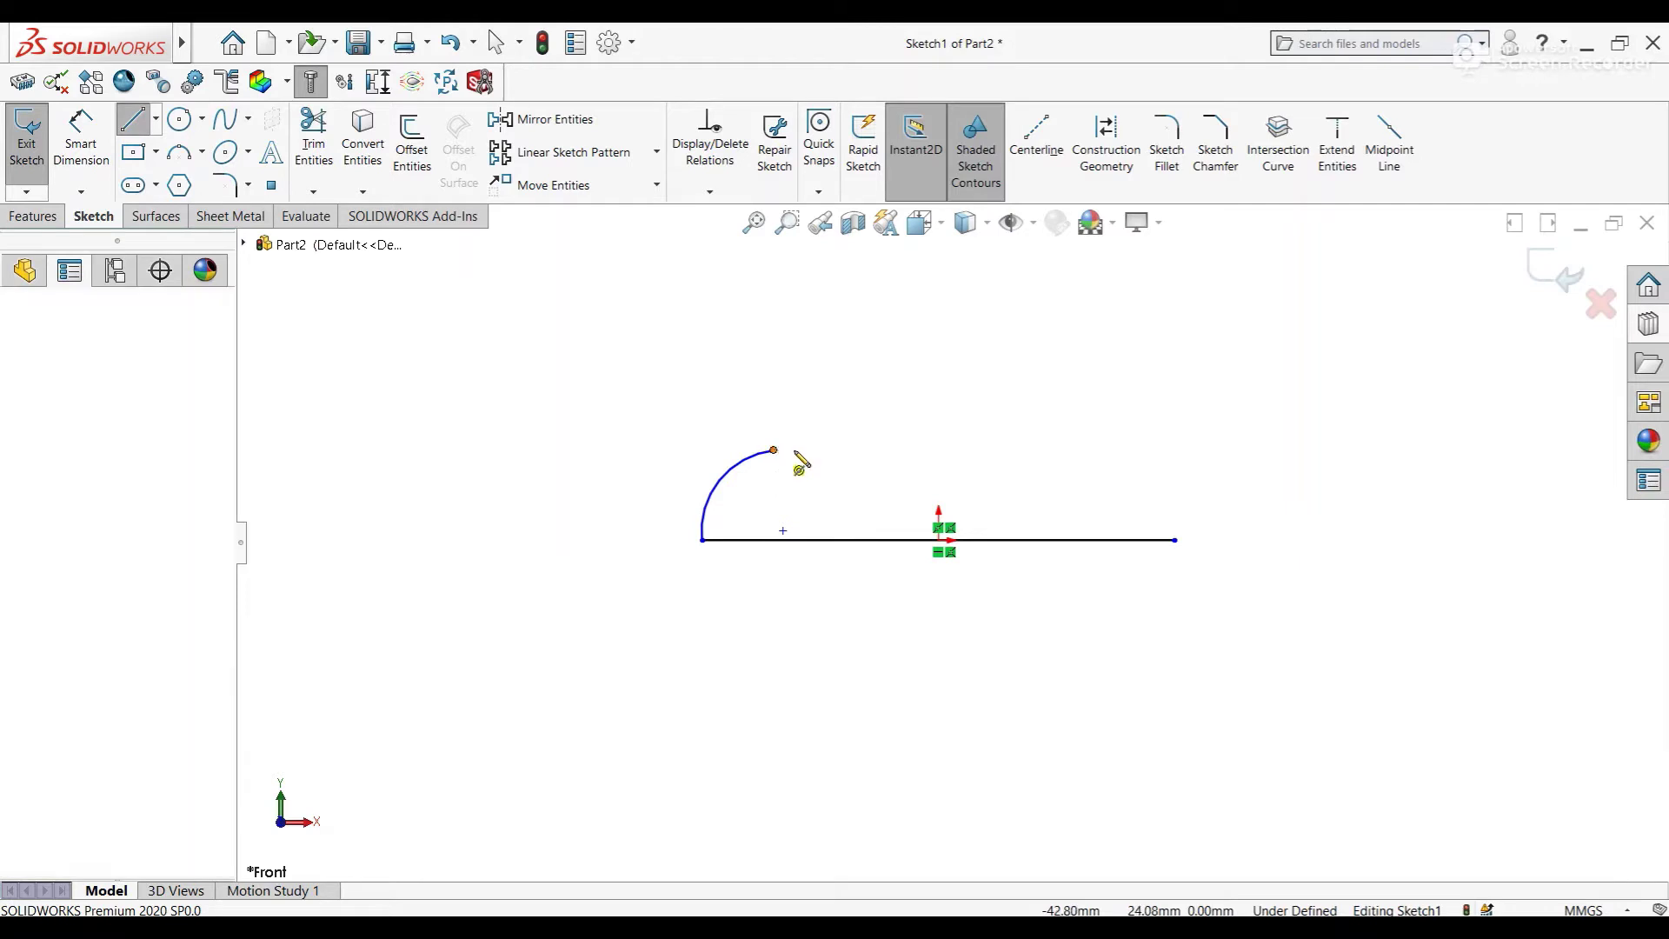
{"action": "left_click", "coordinate": [855, 450]}
{"action": "key", "text": "Escape"}
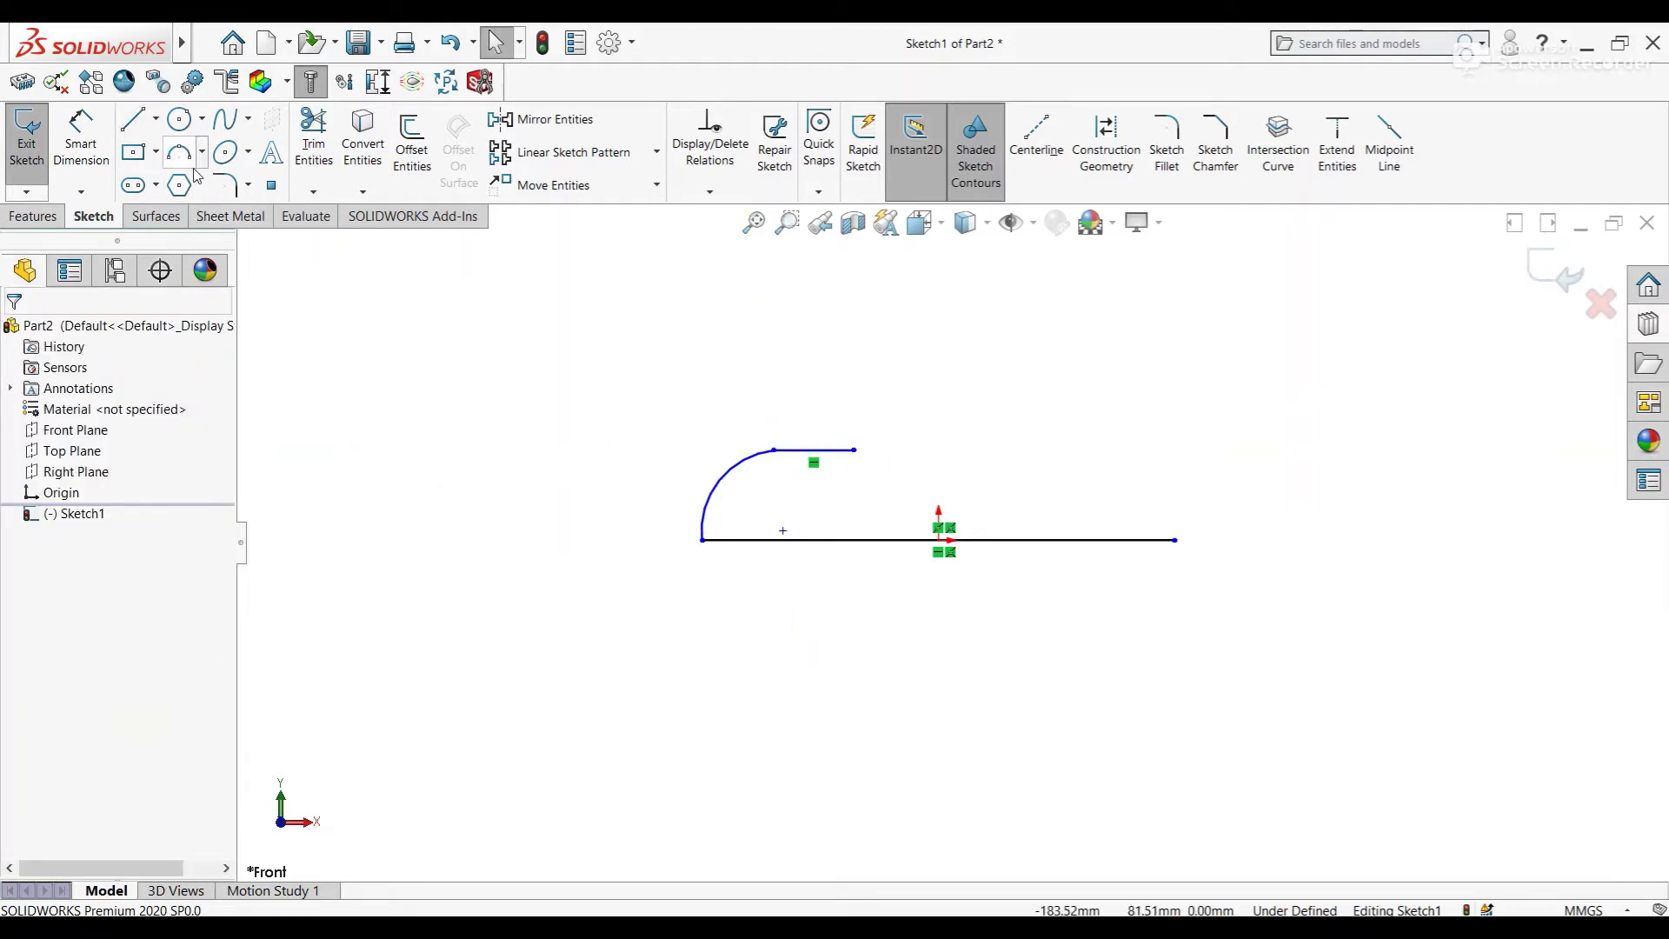
{"action": "left_click", "coordinate": [177, 156]}
{"action": "left_click", "coordinate": [855, 450]}
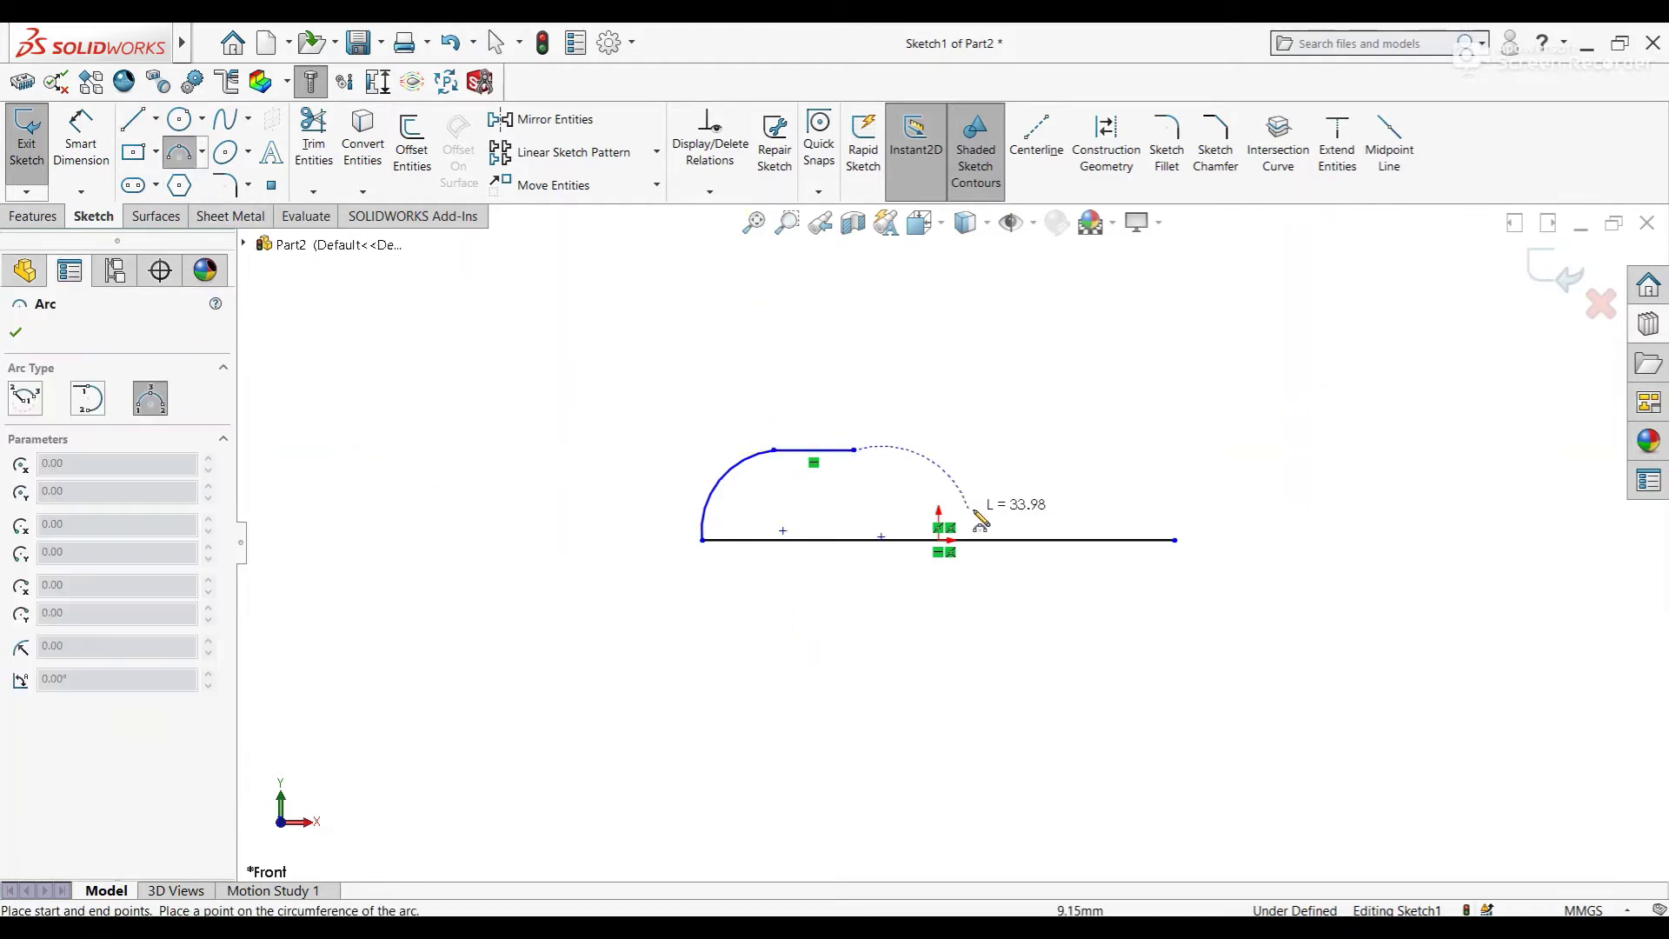
{"action": "left_click", "coordinate": [1039, 451]}
{"action": "left_click", "coordinate": [957, 489]}
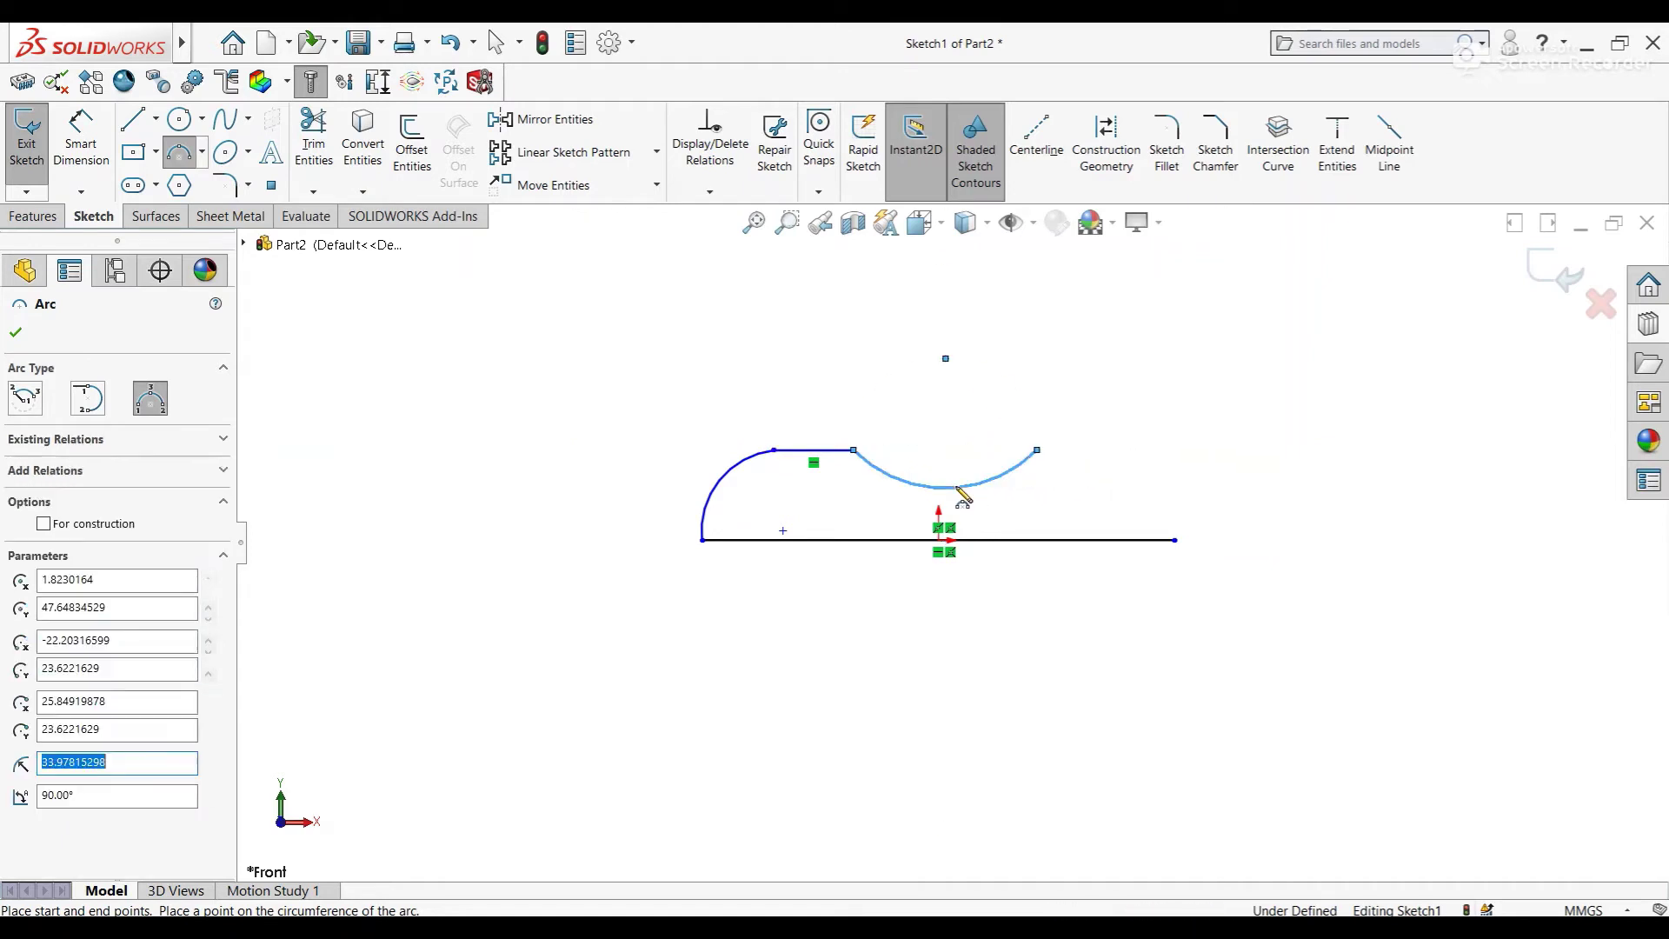
{"action": "key", "text": "Escape"}
Add the second top line and a rounded right end closing onto the base line
{"action": "left_click", "coordinate": [135, 122]}
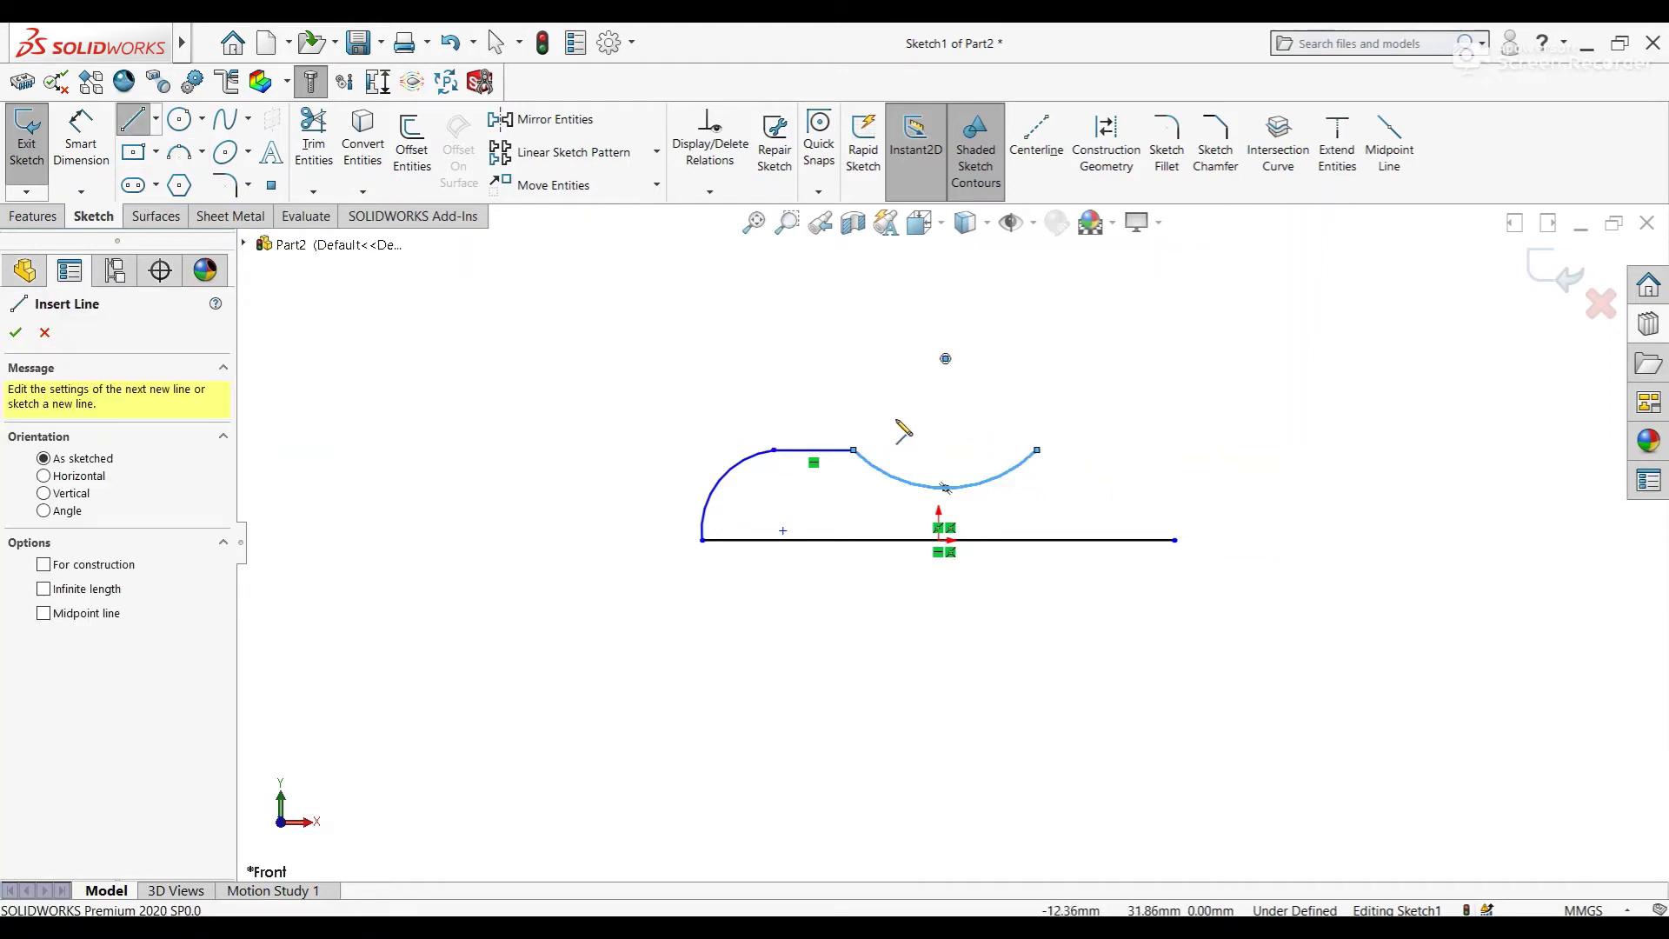
{"action": "left_click", "coordinate": [1037, 450]}
{"action": "left_click", "coordinate": [1146, 450]}
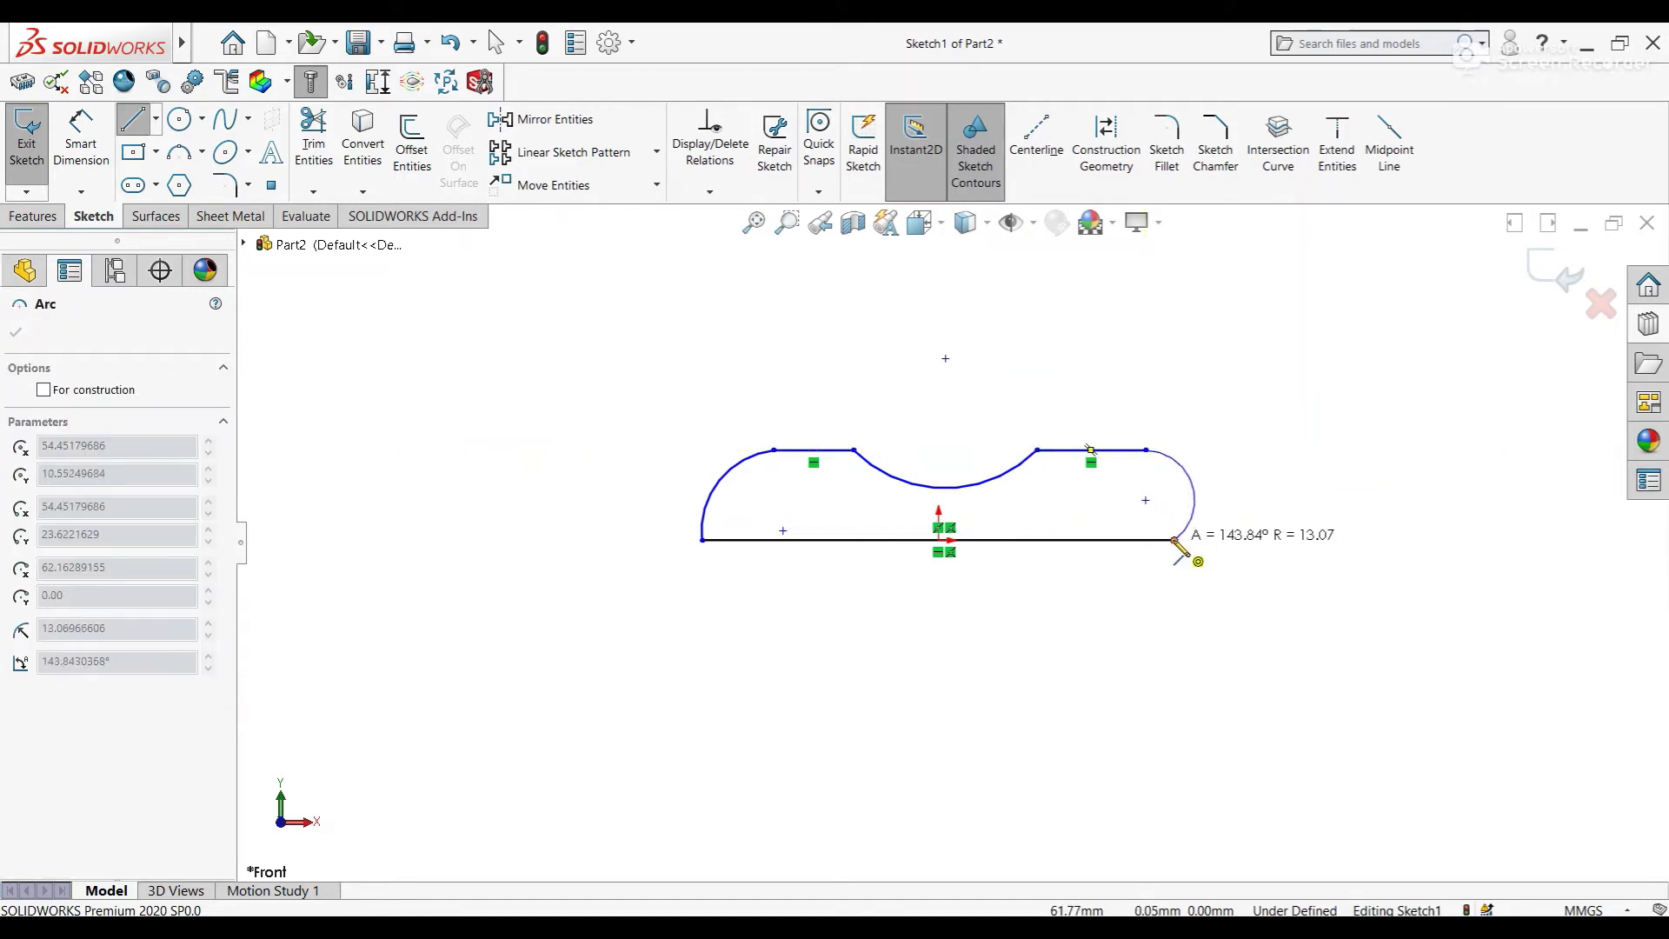
{"action": "left_click", "coordinate": [1175, 540]}
{"action": "key", "text": "Escape"}
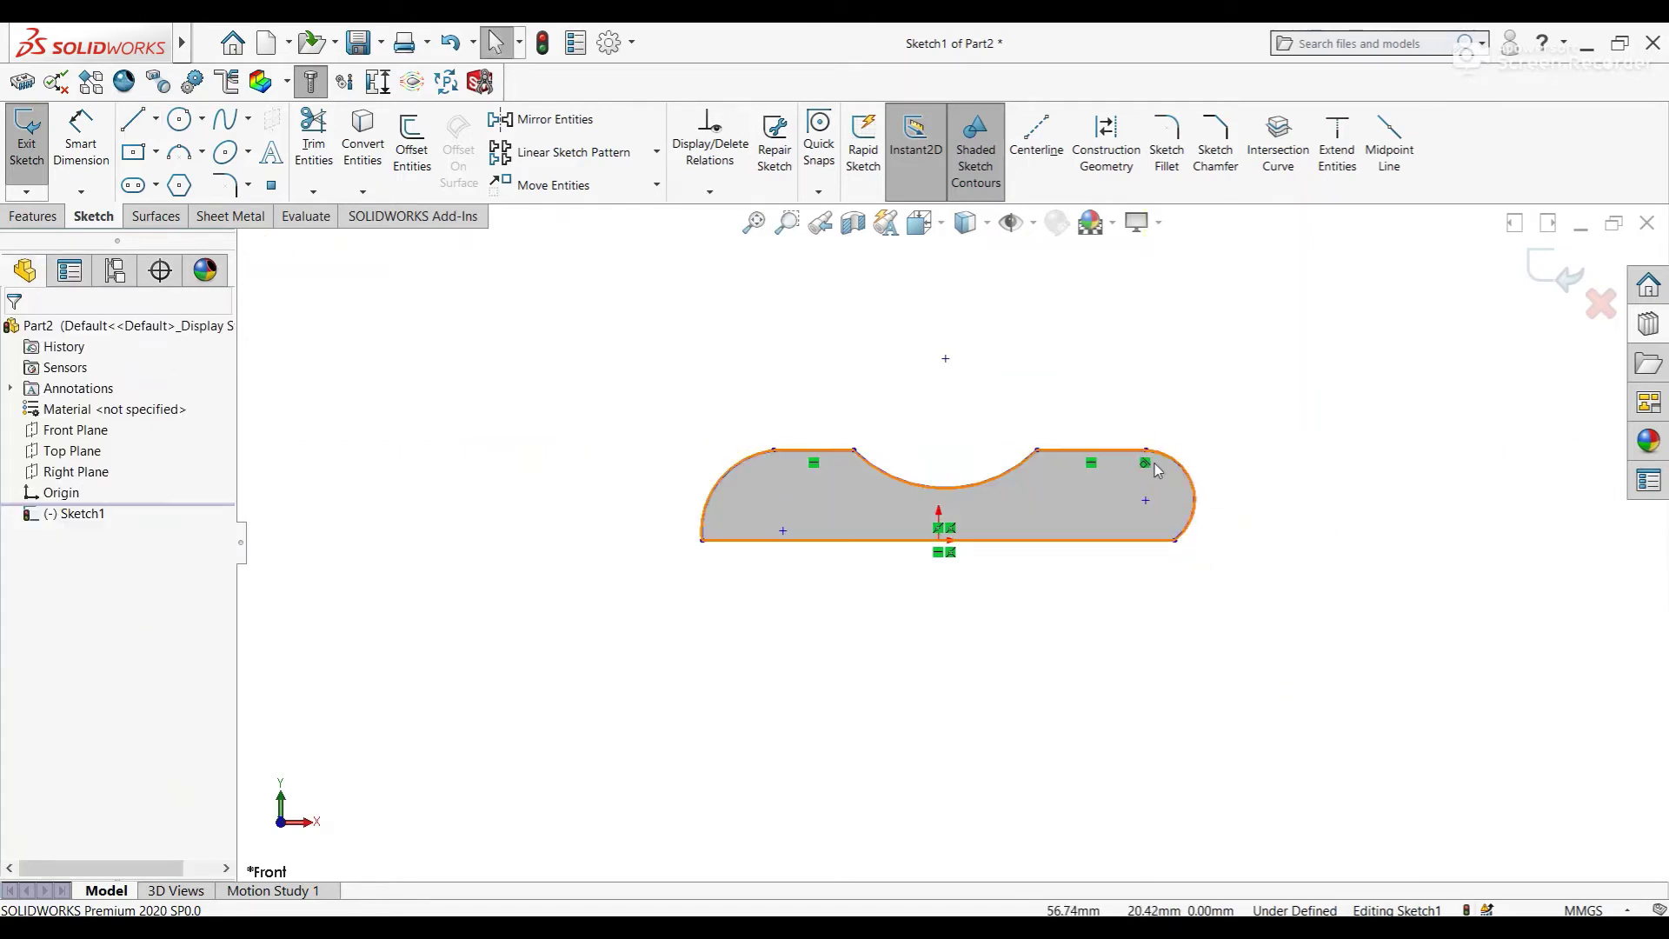
Make the left arc tangent to the top line and dimension the base line to 165 mm
{"action": "left_click", "coordinate": [773, 452]}
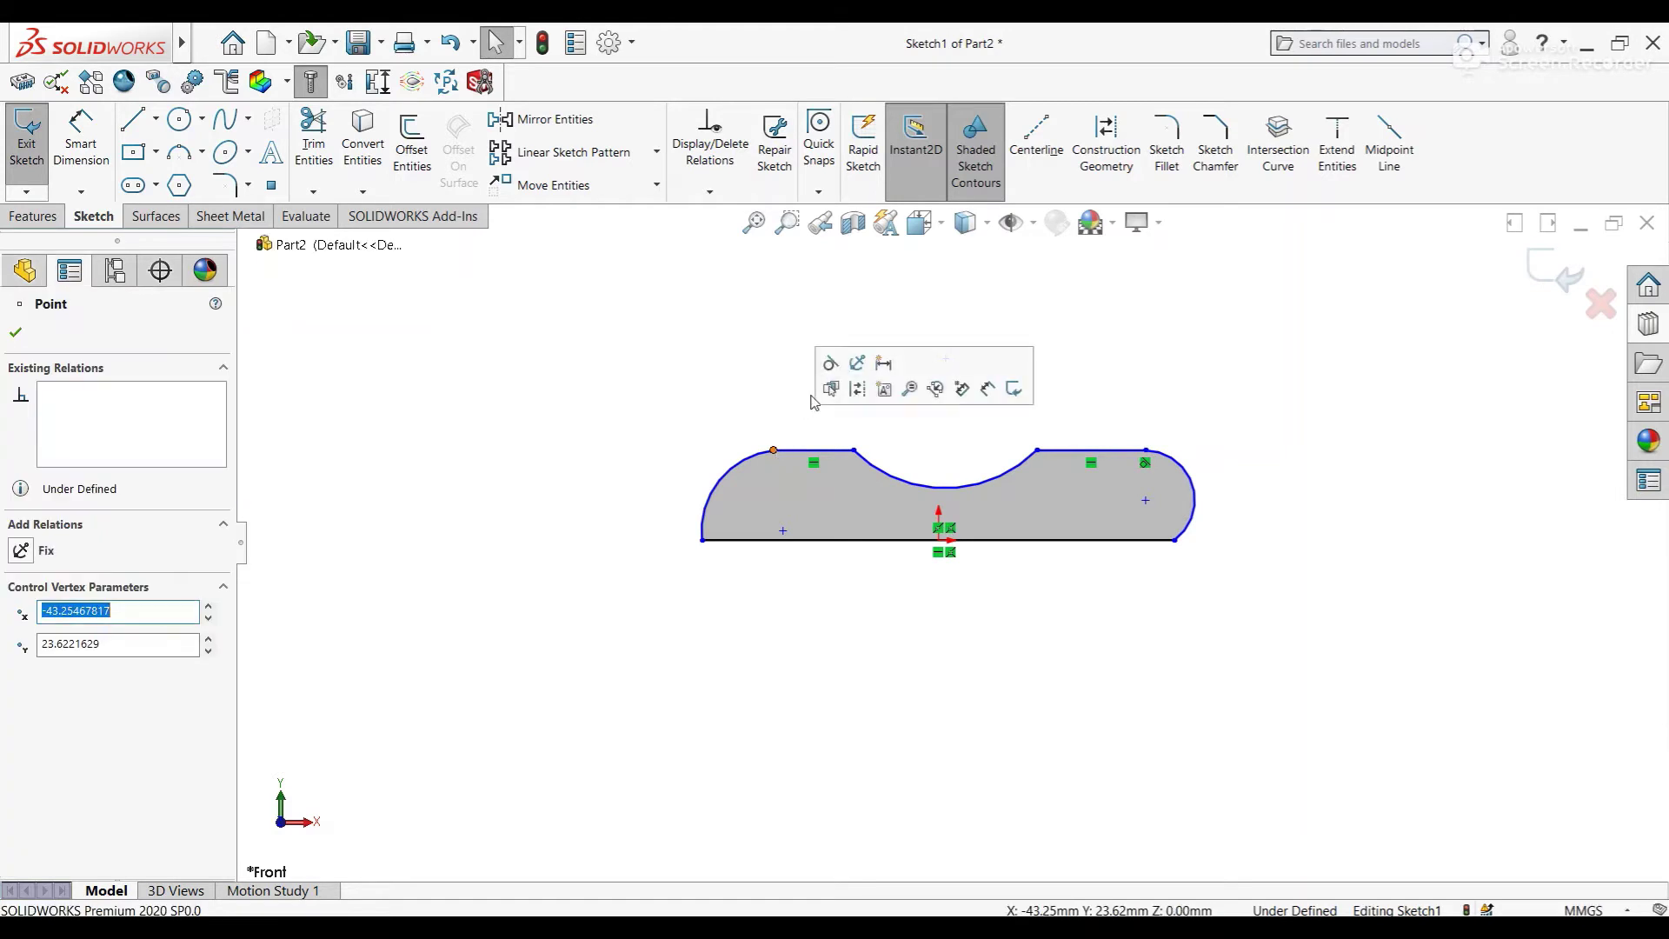
{"action": "left_click", "coordinate": [839, 382]}
{"action": "left_click", "coordinate": [95, 170]}
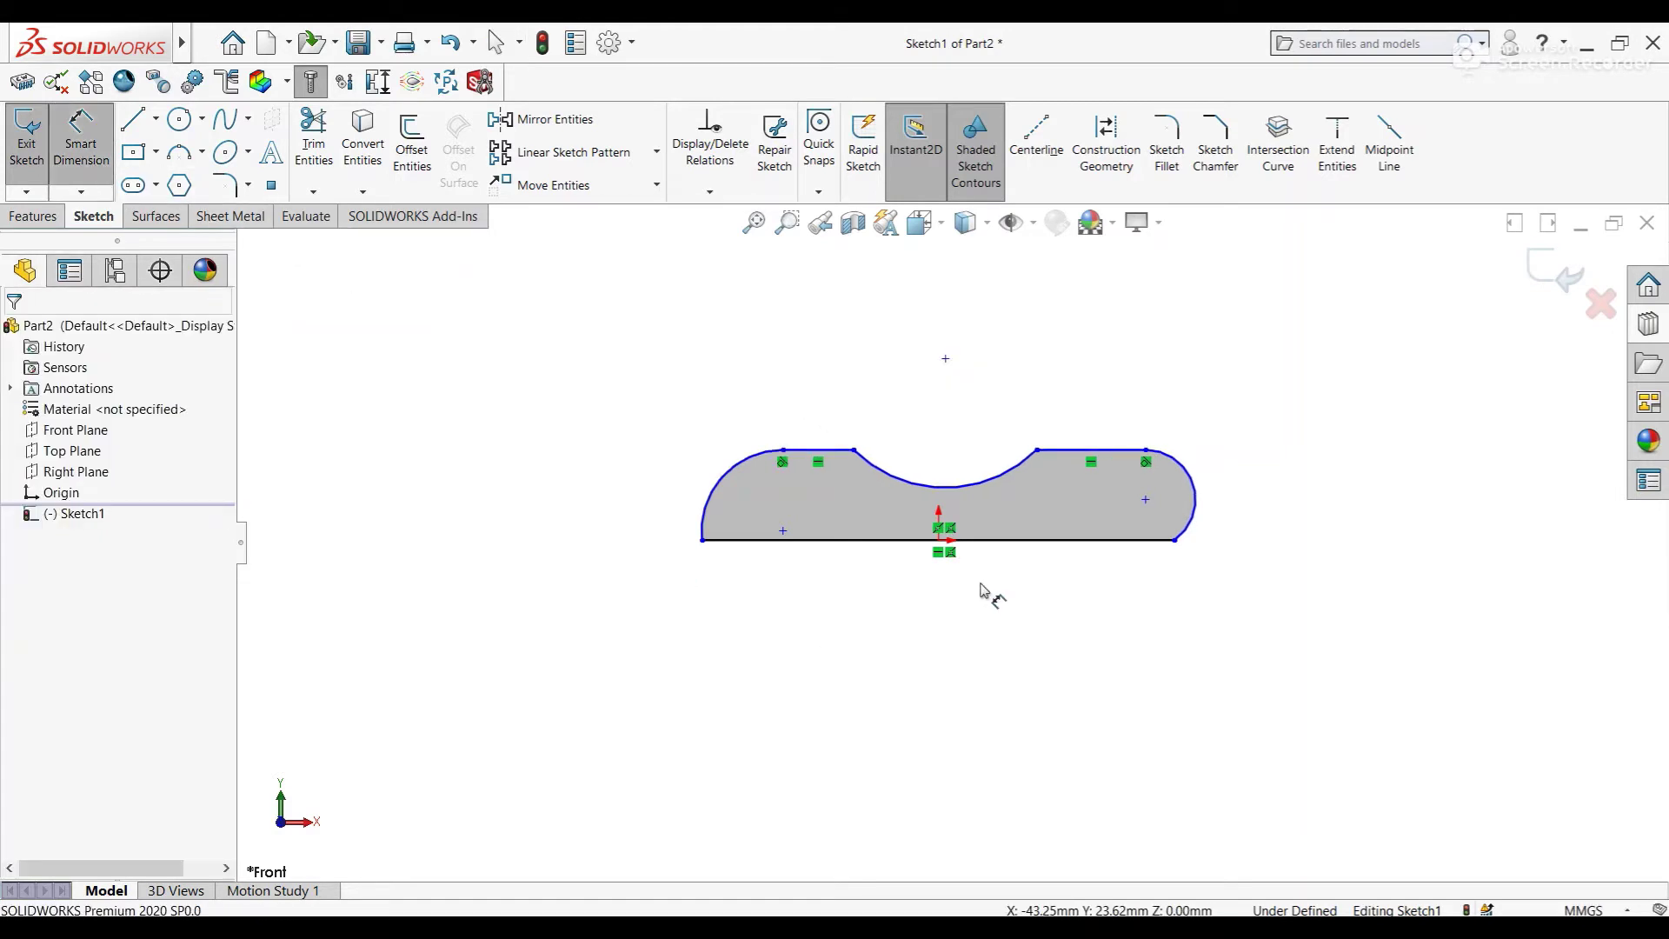
{"action": "left_click", "coordinate": [1006, 541]}
{"action": "left_click", "coordinate": [948, 635]}
{"action": "type", "text": "165"}
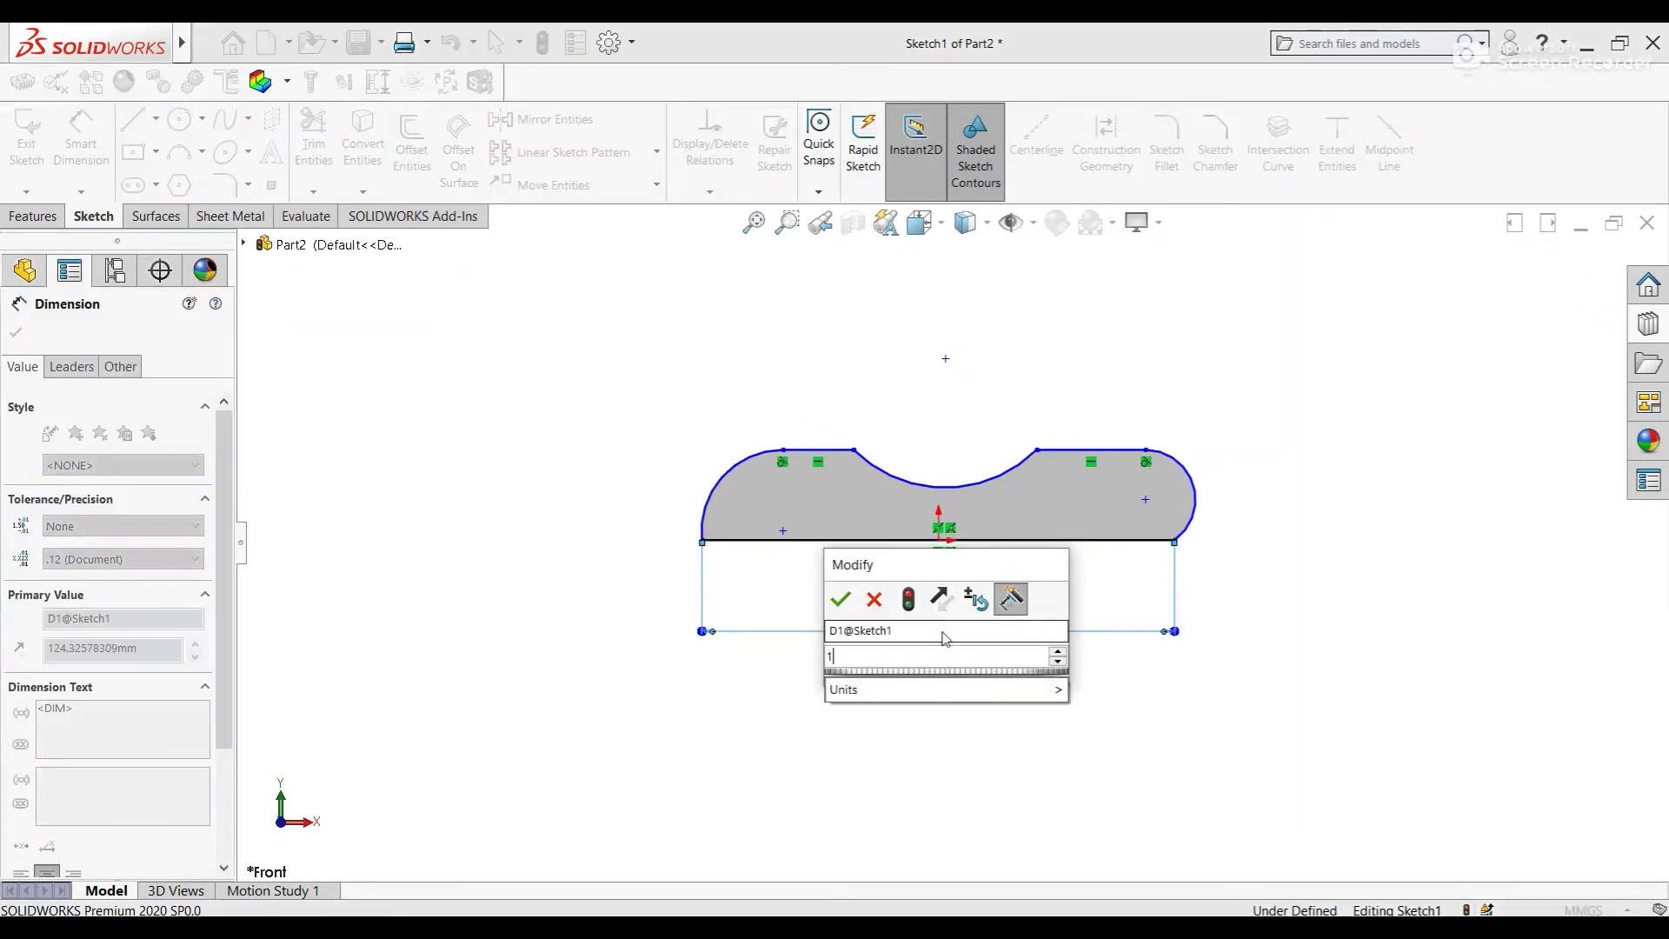
{"action": "key", "text": "Return"}
{"action": "left_click", "coordinate": [1042, 400]}
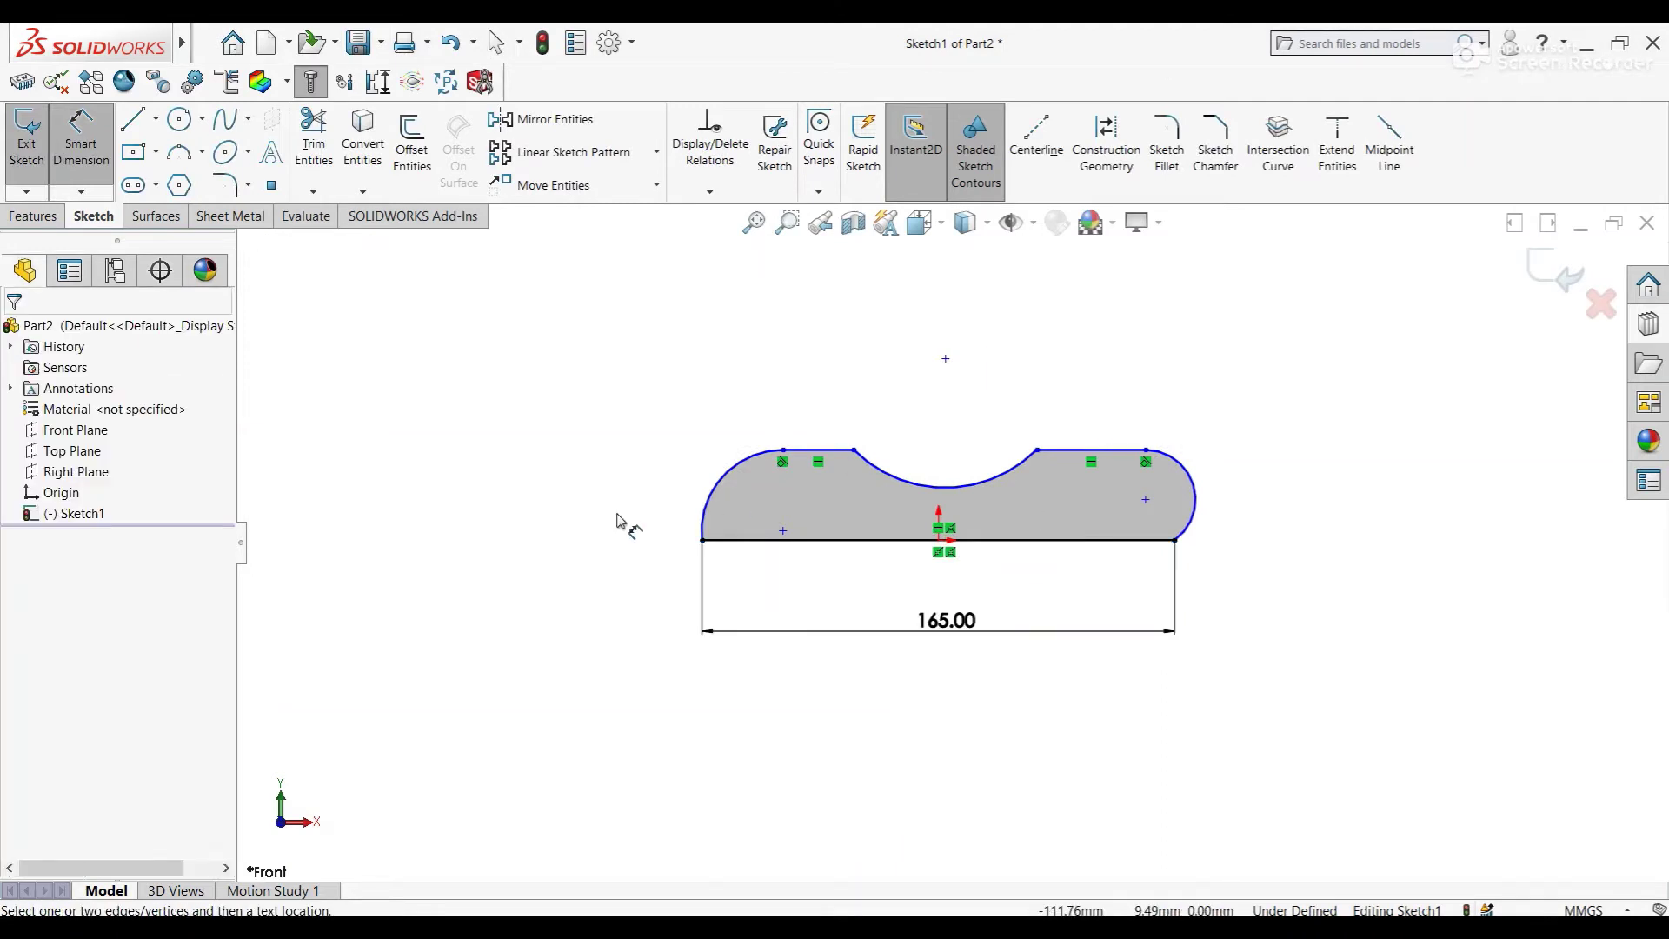
Dimension the left end arc radius to 37.5 mm
{"action": "left_click", "coordinate": [740, 477]}
{"action": "left_click", "coordinate": [617, 423]}
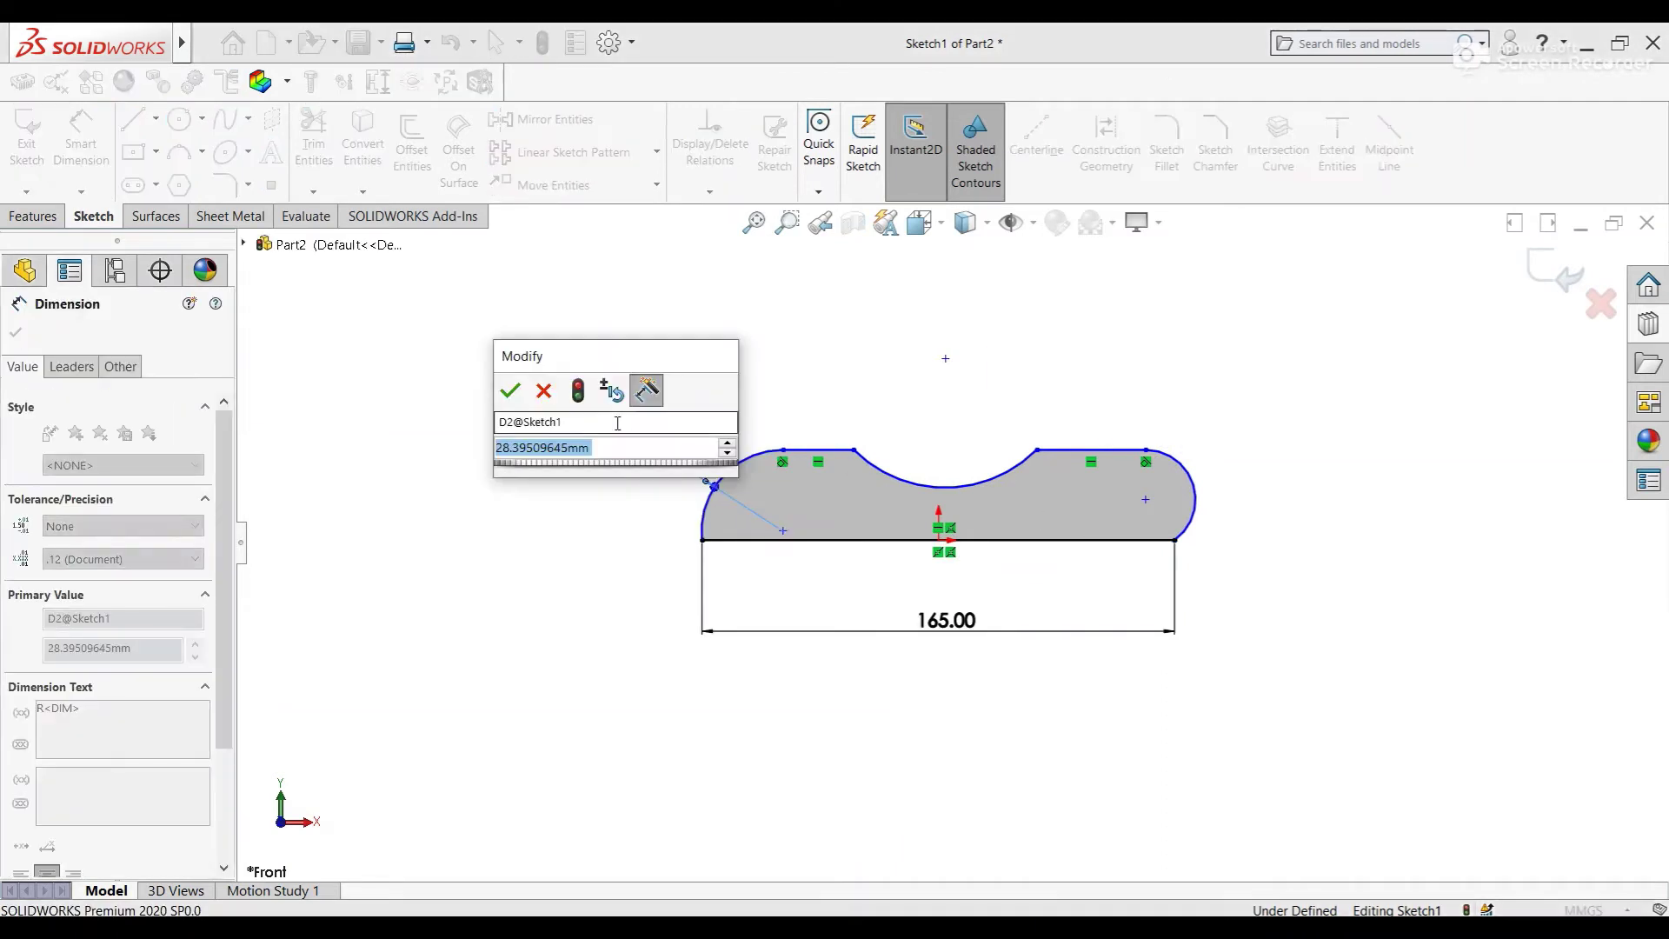
{"action": "type", "text": "37.5"}
{"action": "key", "text": "Return"}
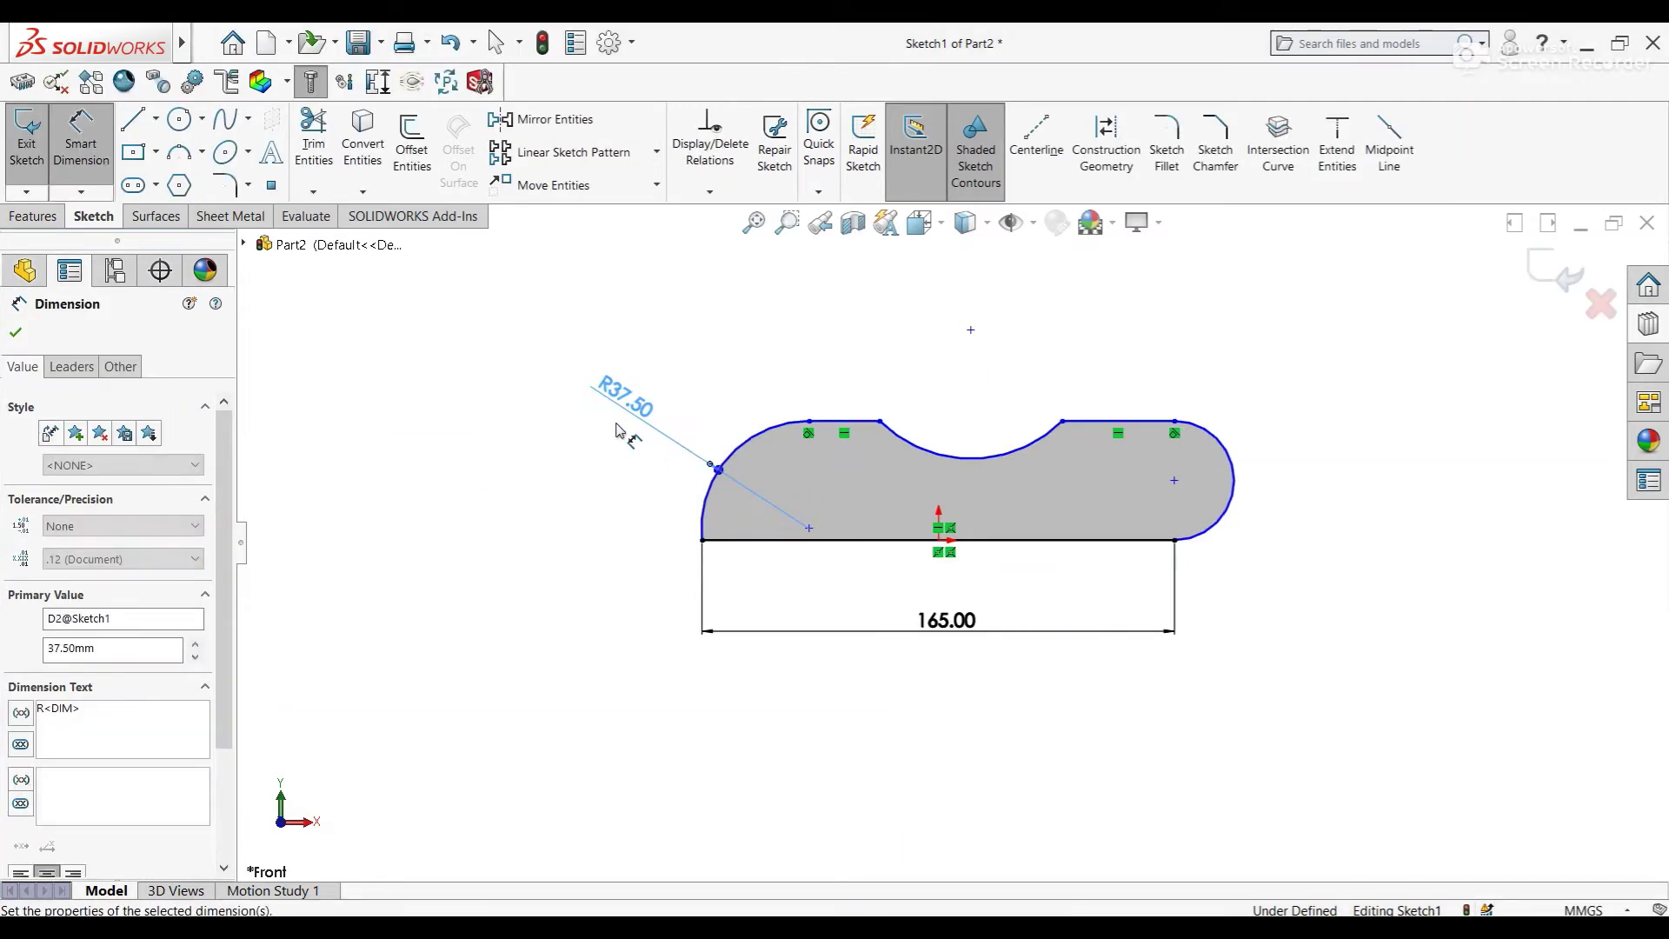
{"action": "right_click", "coordinate": [797, 392]}
Make both end arcs equal, then undo that Equal relation
{"action": "left_click", "coordinate": [905, 414]}
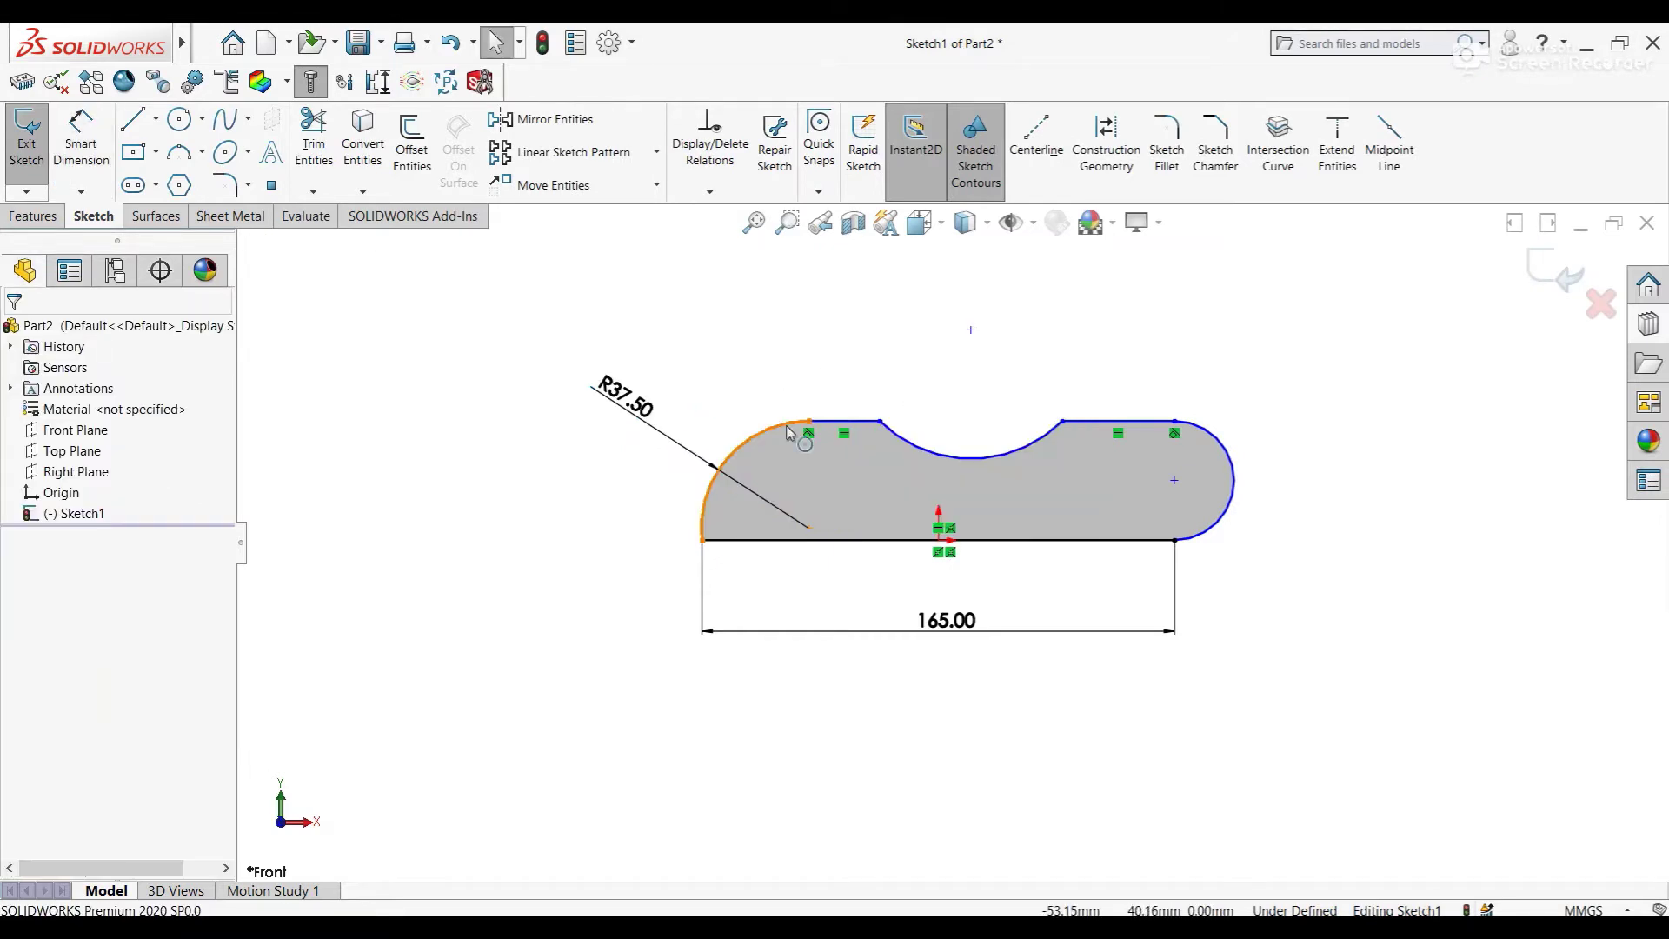
{"action": "left_click", "coordinate": [758, 439]}
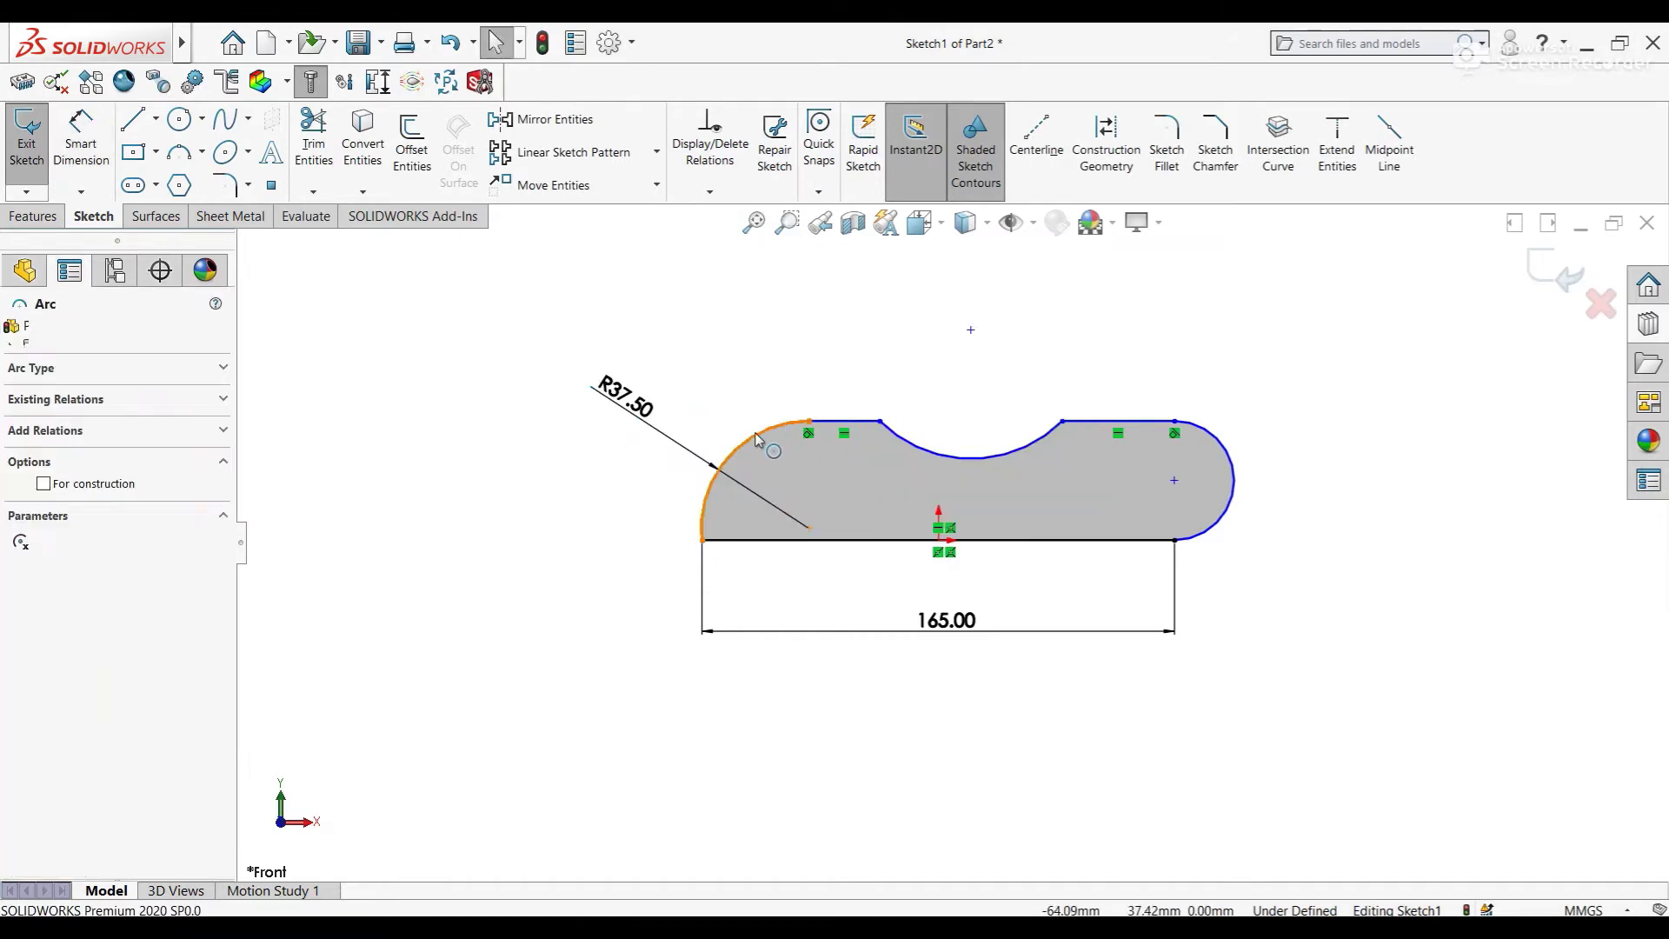
{"action": "left_click", "coordinate": [1217, 440], "text": "ctrl"}
{"action": "left_click", "coordinate": [1343, 362]}
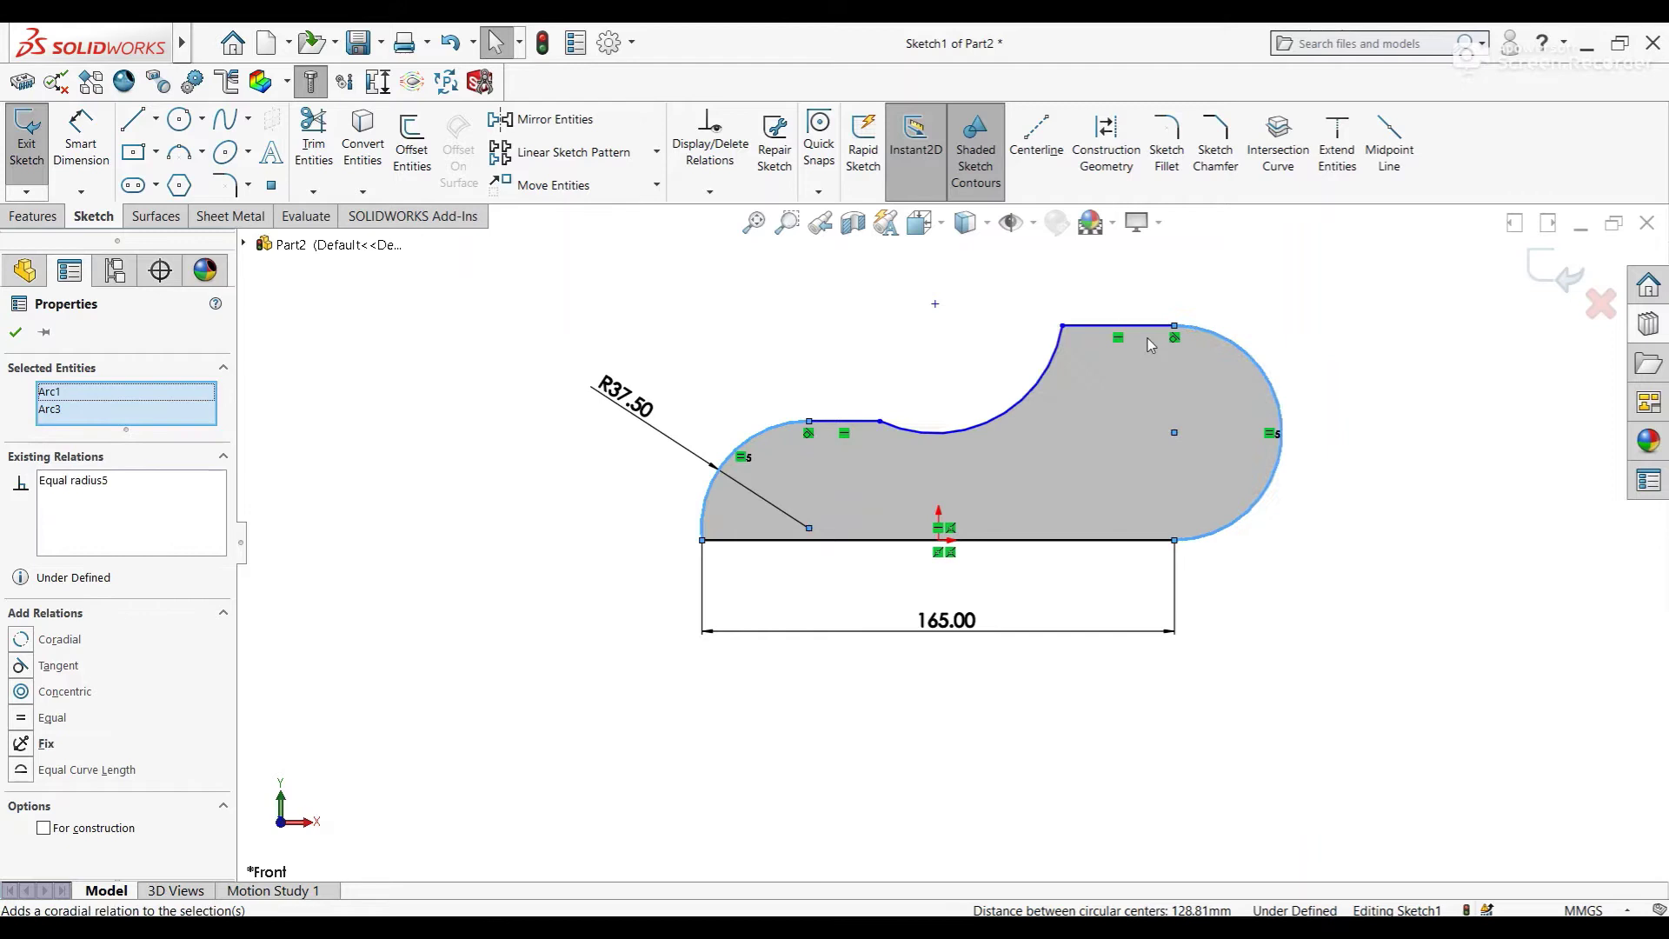
{"action": "left_click", "coordinate": [1111, 307]}
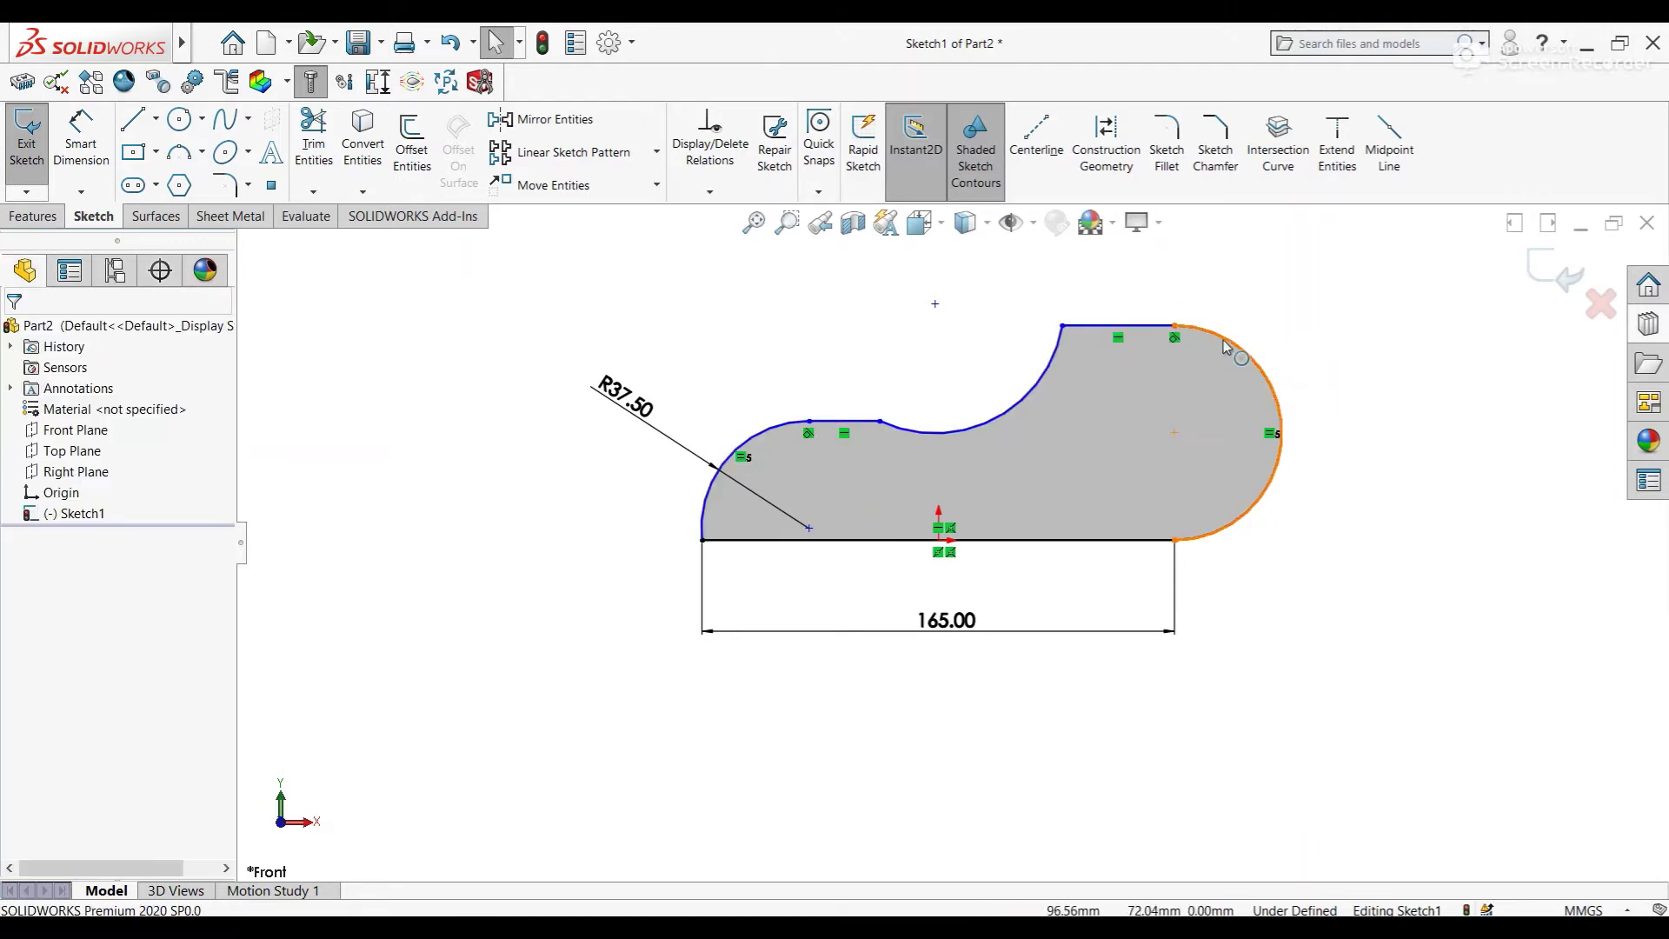
{"action": "left_click", "coordinate": [449, 43]}
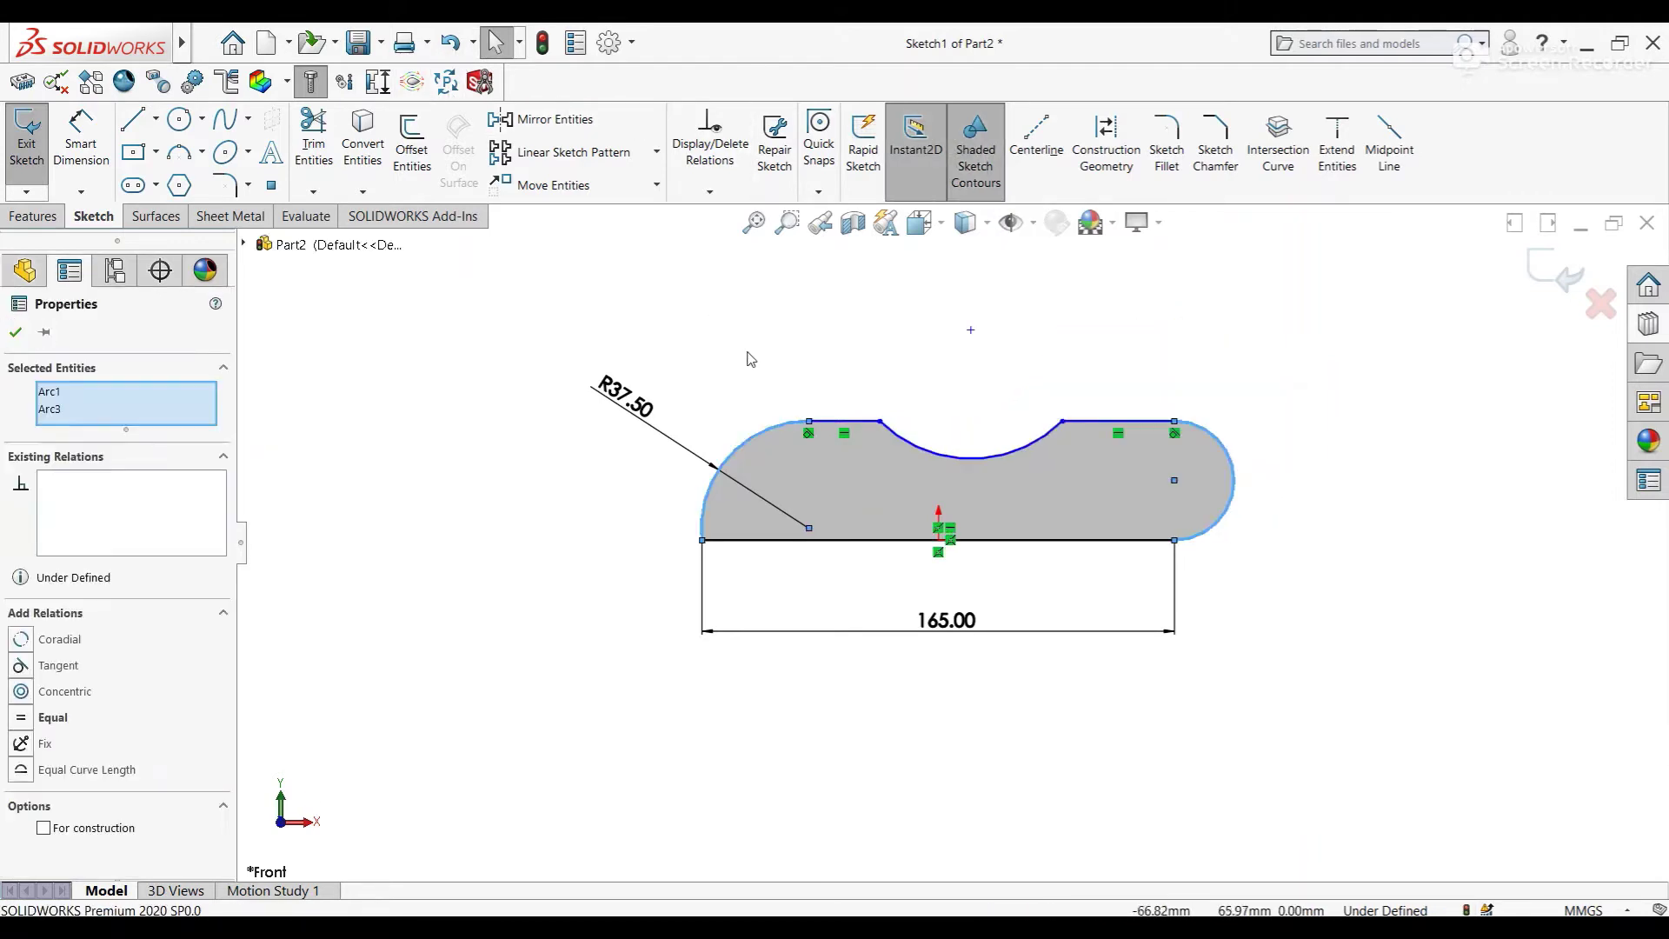
{"action": "left_click", "coordinate": [749, 357]}
Delete the small right end arc
{"action": "scroll", "coordinate": [939, 420], "scroll_direction": "down", "scroll_amount": 1}
{"action": "scroll", "coordinate": [1158, 500], "scroll_direction": "up", "scroll_amount": 1}
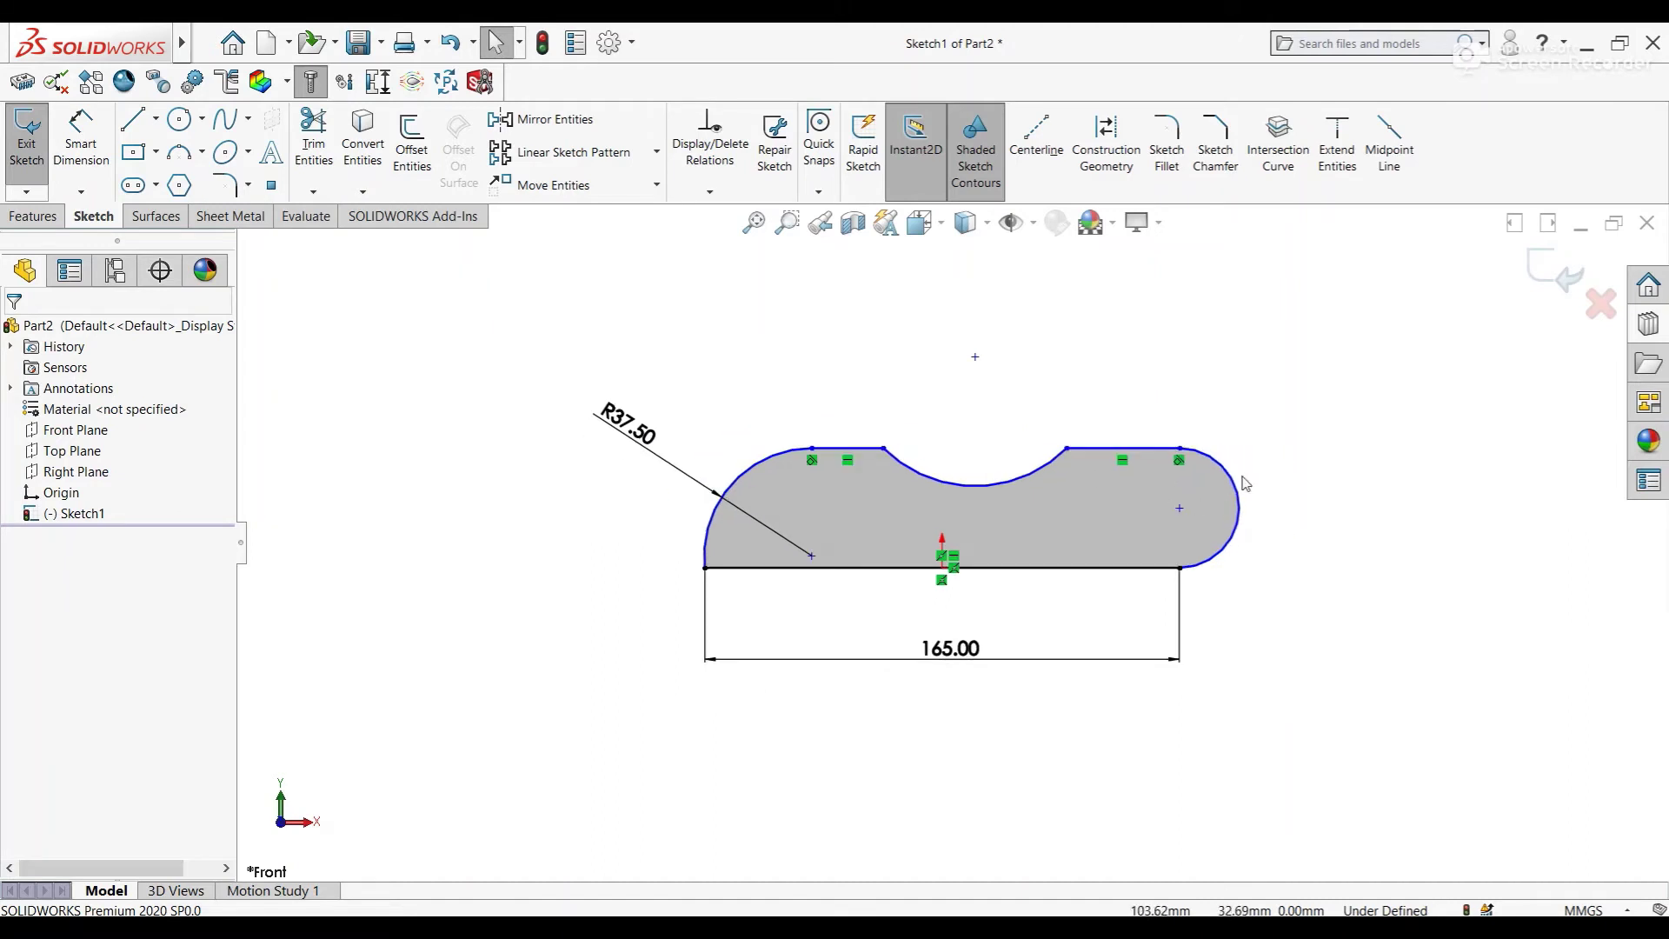
{"action": "left_click", "coordinate": [1220, 462]}
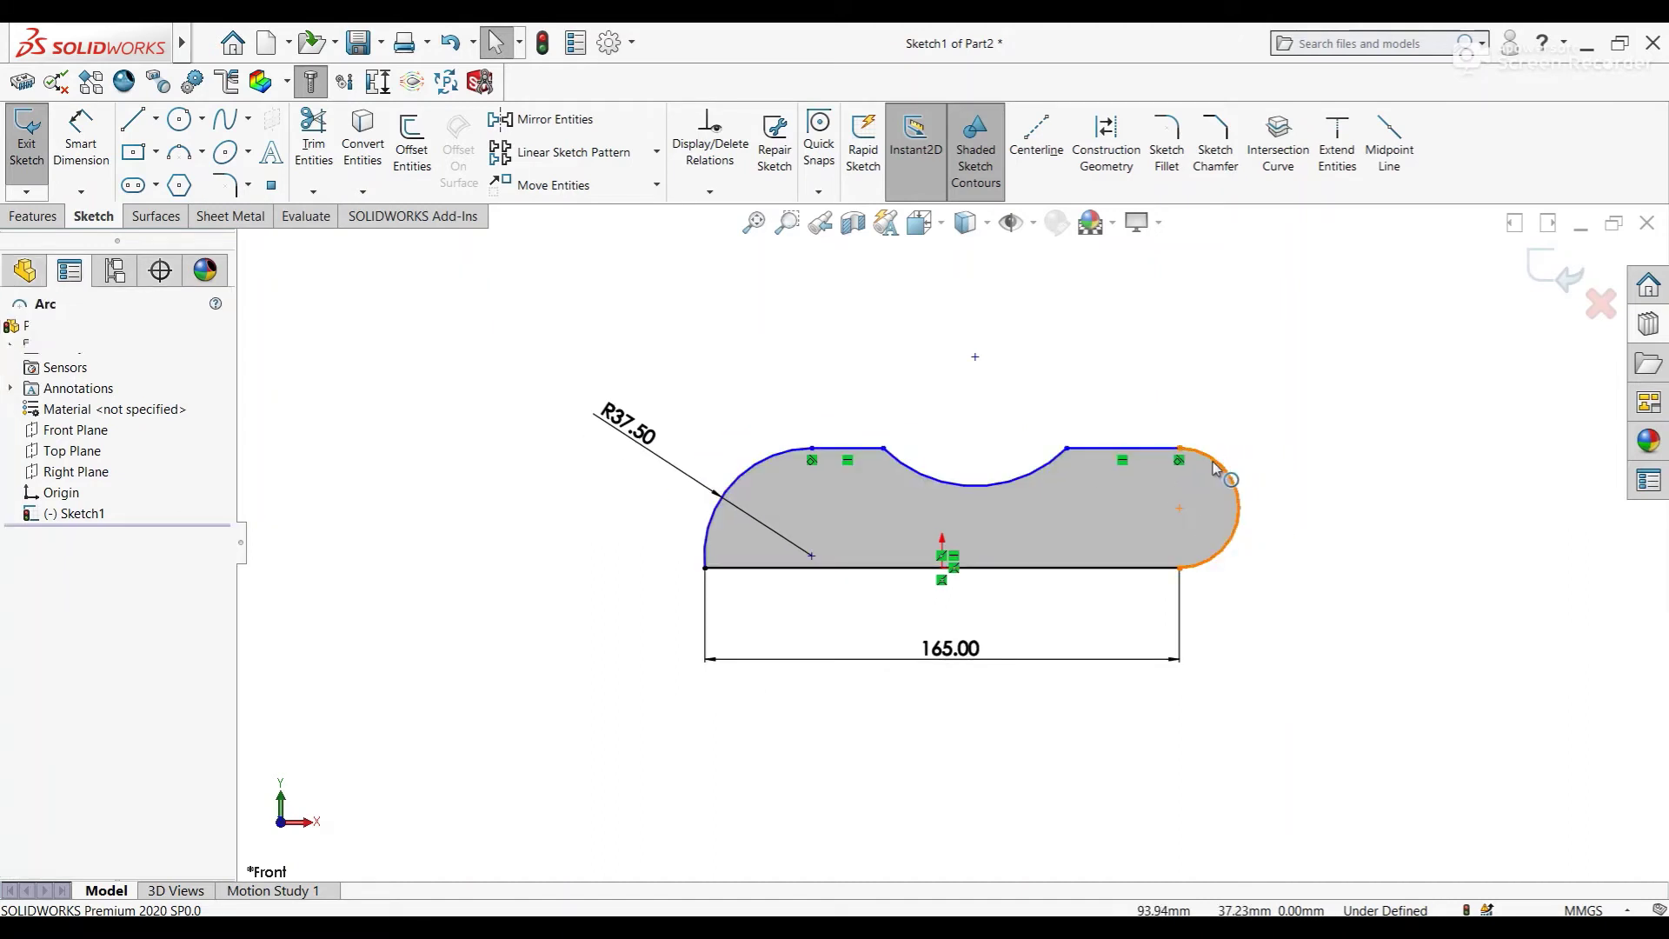
{"action": "key", "text": "Delete"}
Shorten the top-right line and close the right end with a three-point arc to the baseline corner
{"action": "left_click_drag", "start_coordinate": [1179, 448], "coordinate": [1136, 452]}
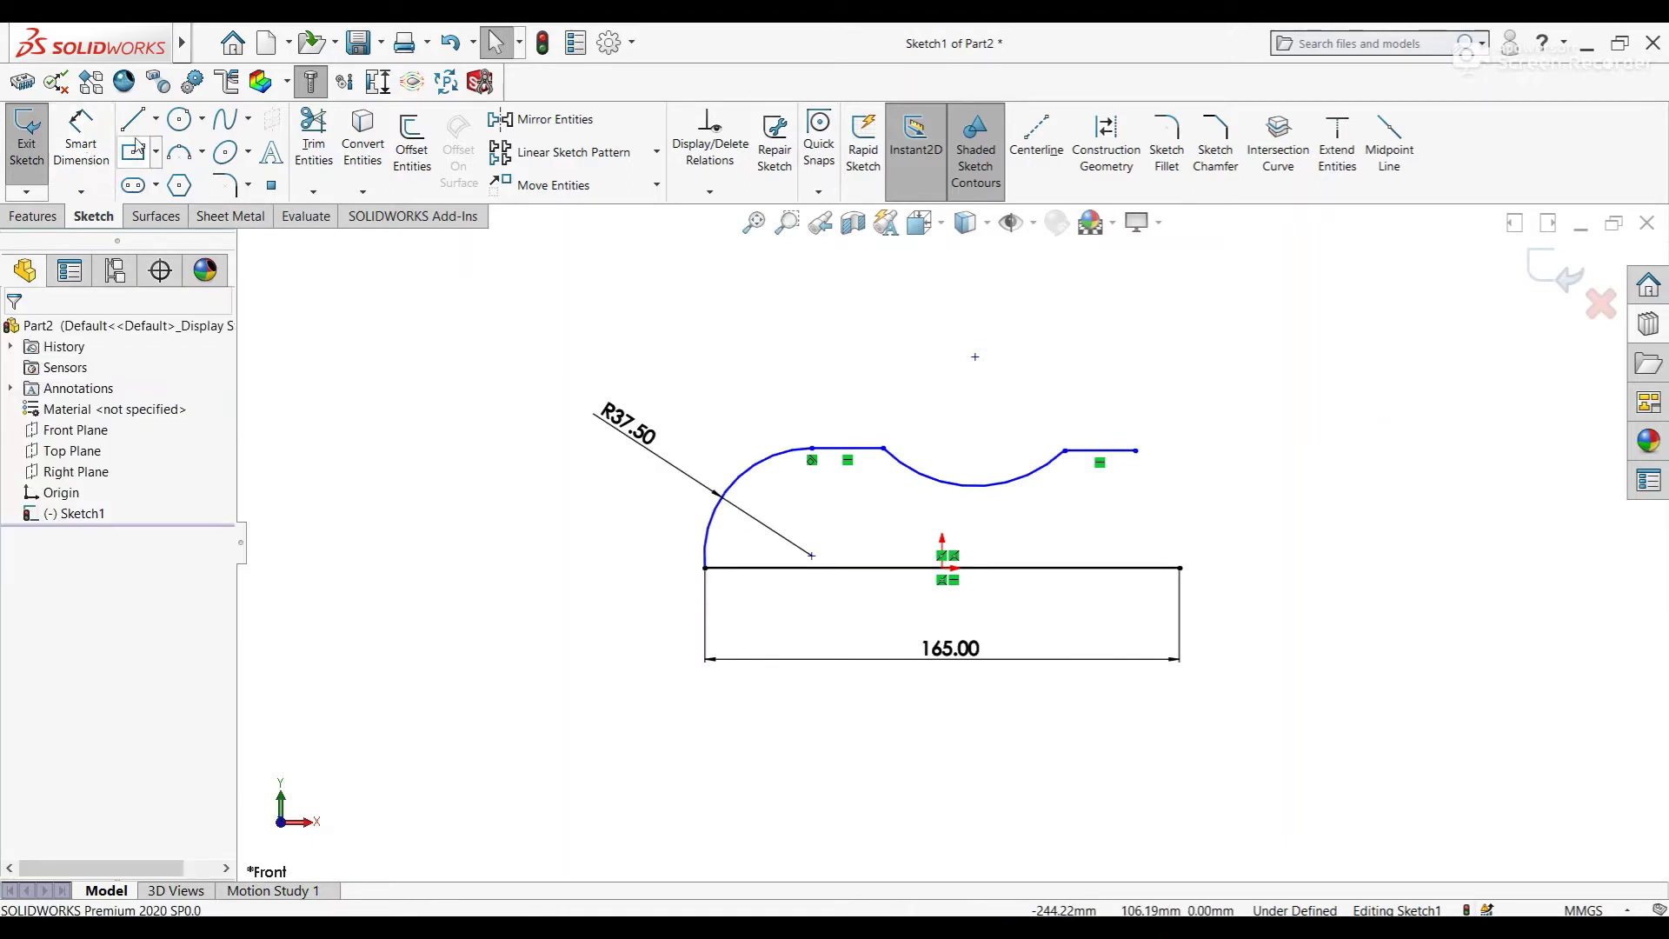
{"action": "left_click", "coordinate": [176, 157]}
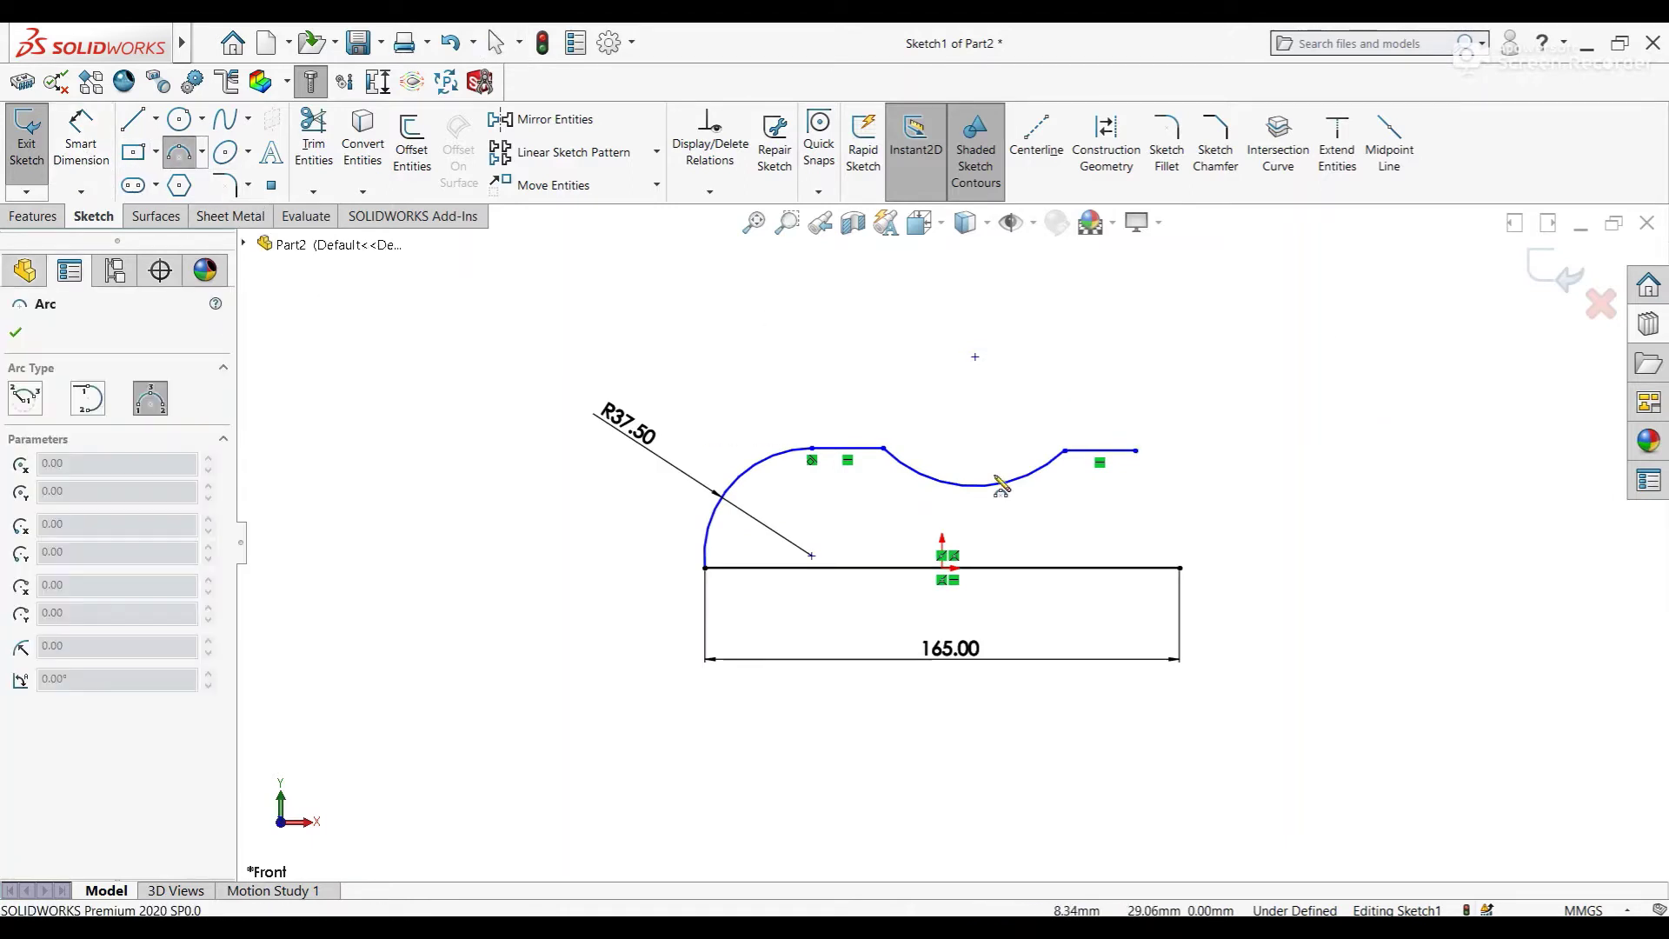
{"action": "left_click", "coordinate": [1135, 450]}
{"action": "left_click", "coordinate": [1180, 568]}
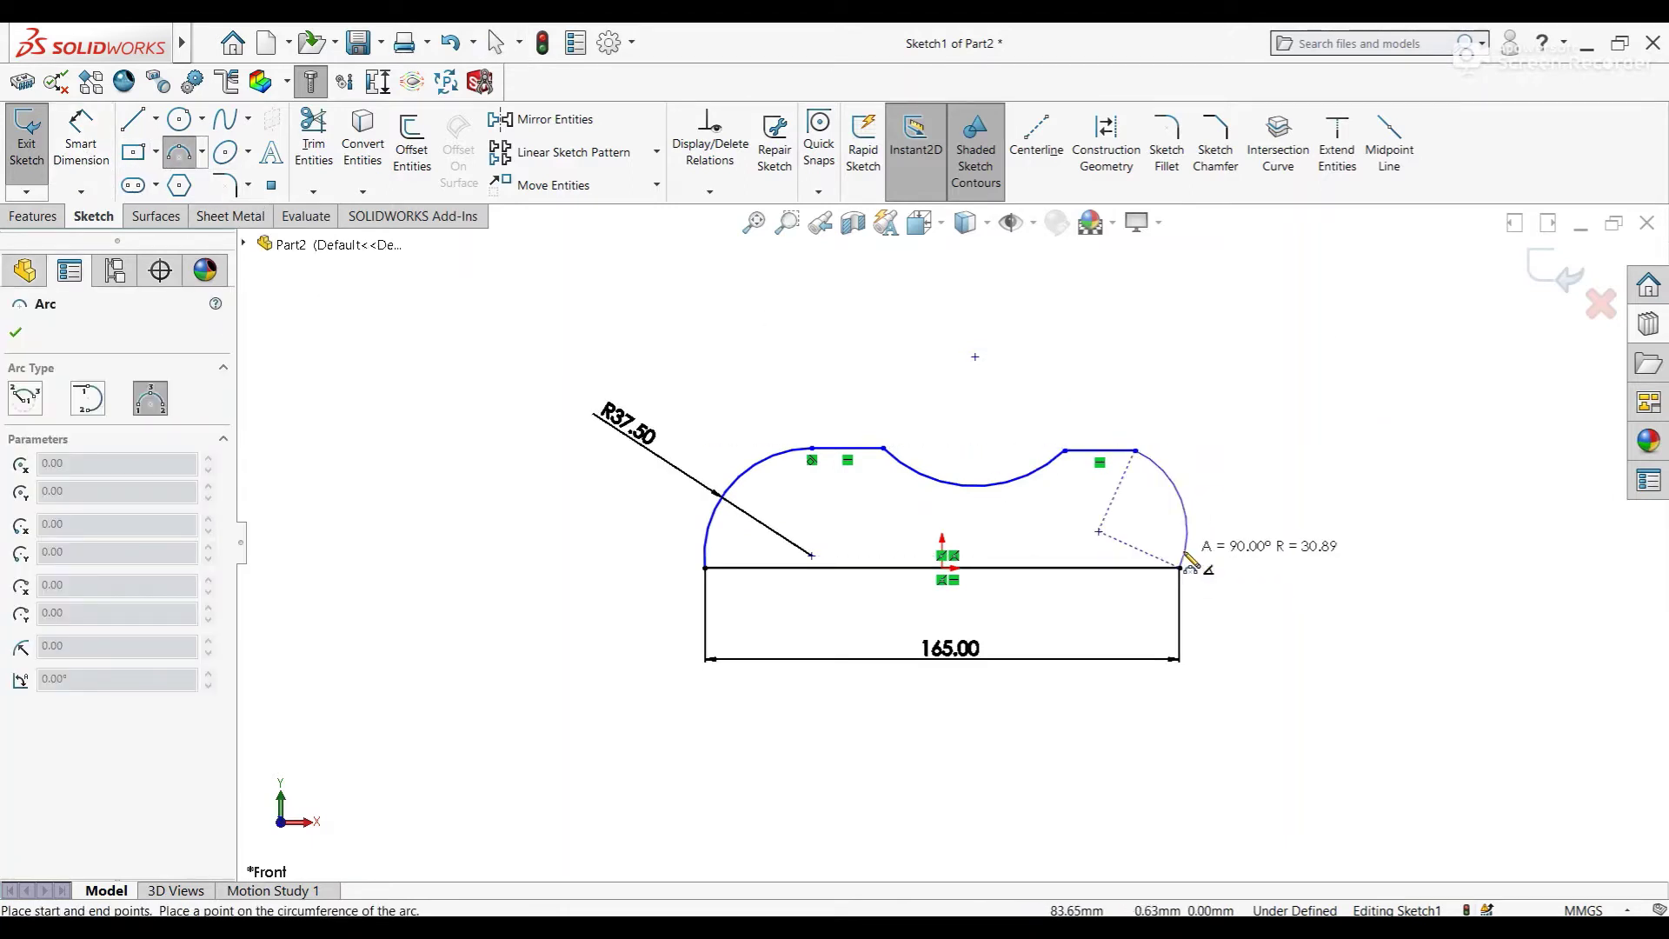
{"action": "left_click", "coordinate": [1156, 467]}
{"action": "key", "text": "Escape"}
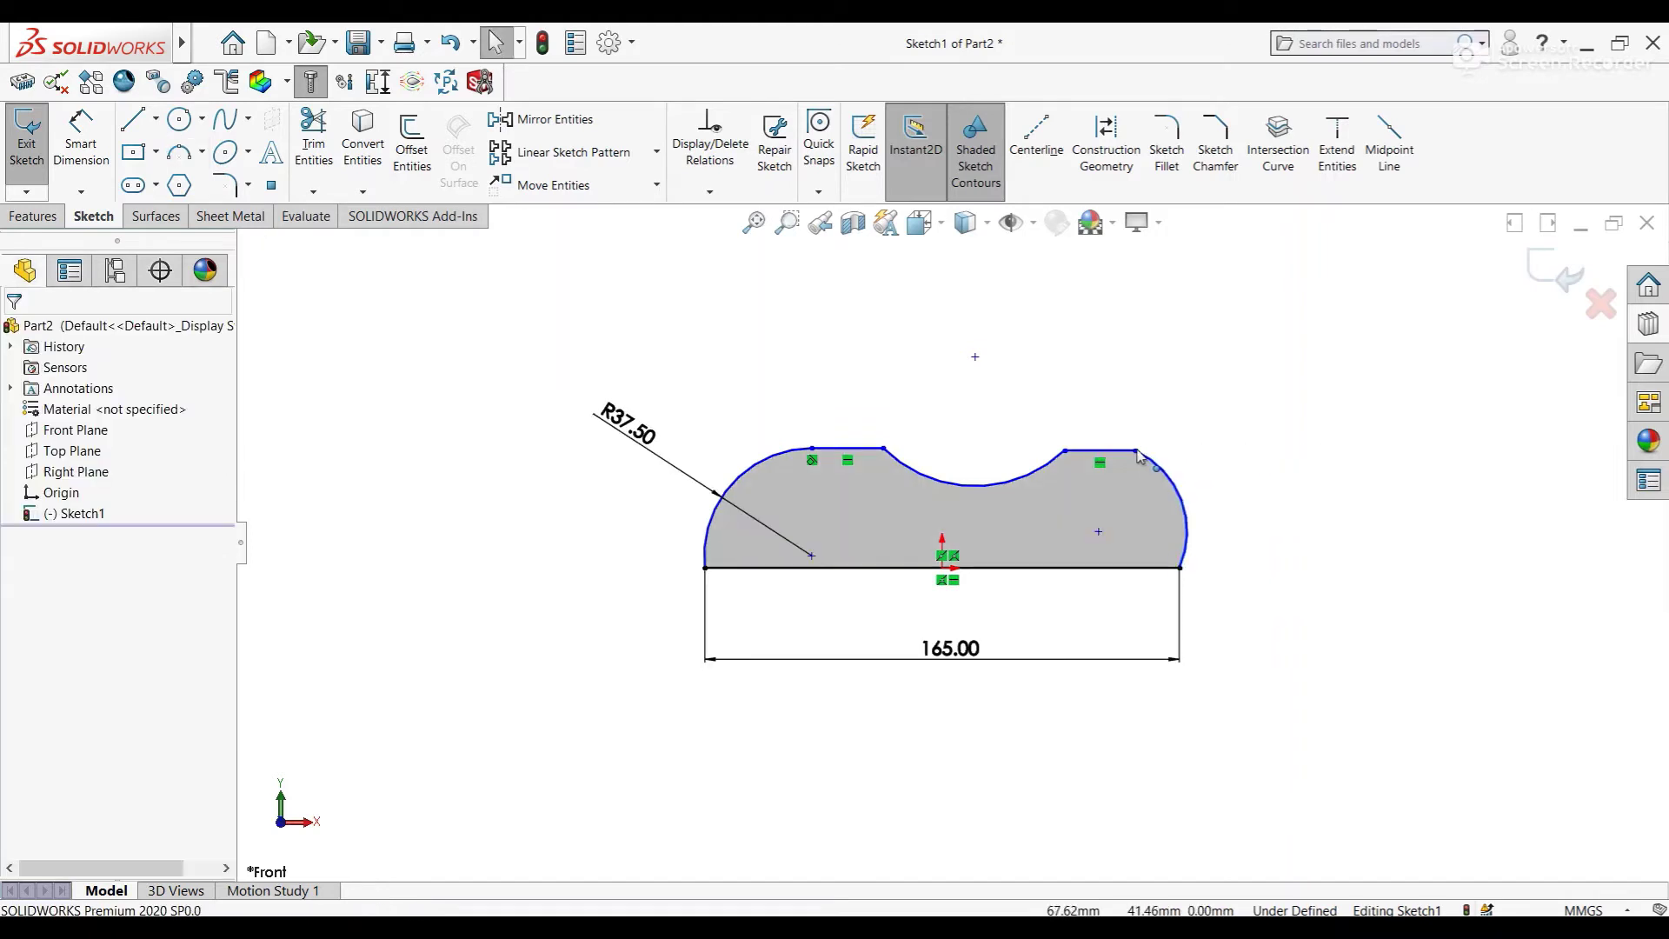
Nudge the right arc's top end left and make both end arcs equal in radius
{"action": "left_click", "coordinate": [1135, 451]}
{"action": "left_click_drag", "start_coordinate": [1135, 450], "coordinate": [1095, 450]}
{"action": "left_click", "coordinate": [1090, 372]}
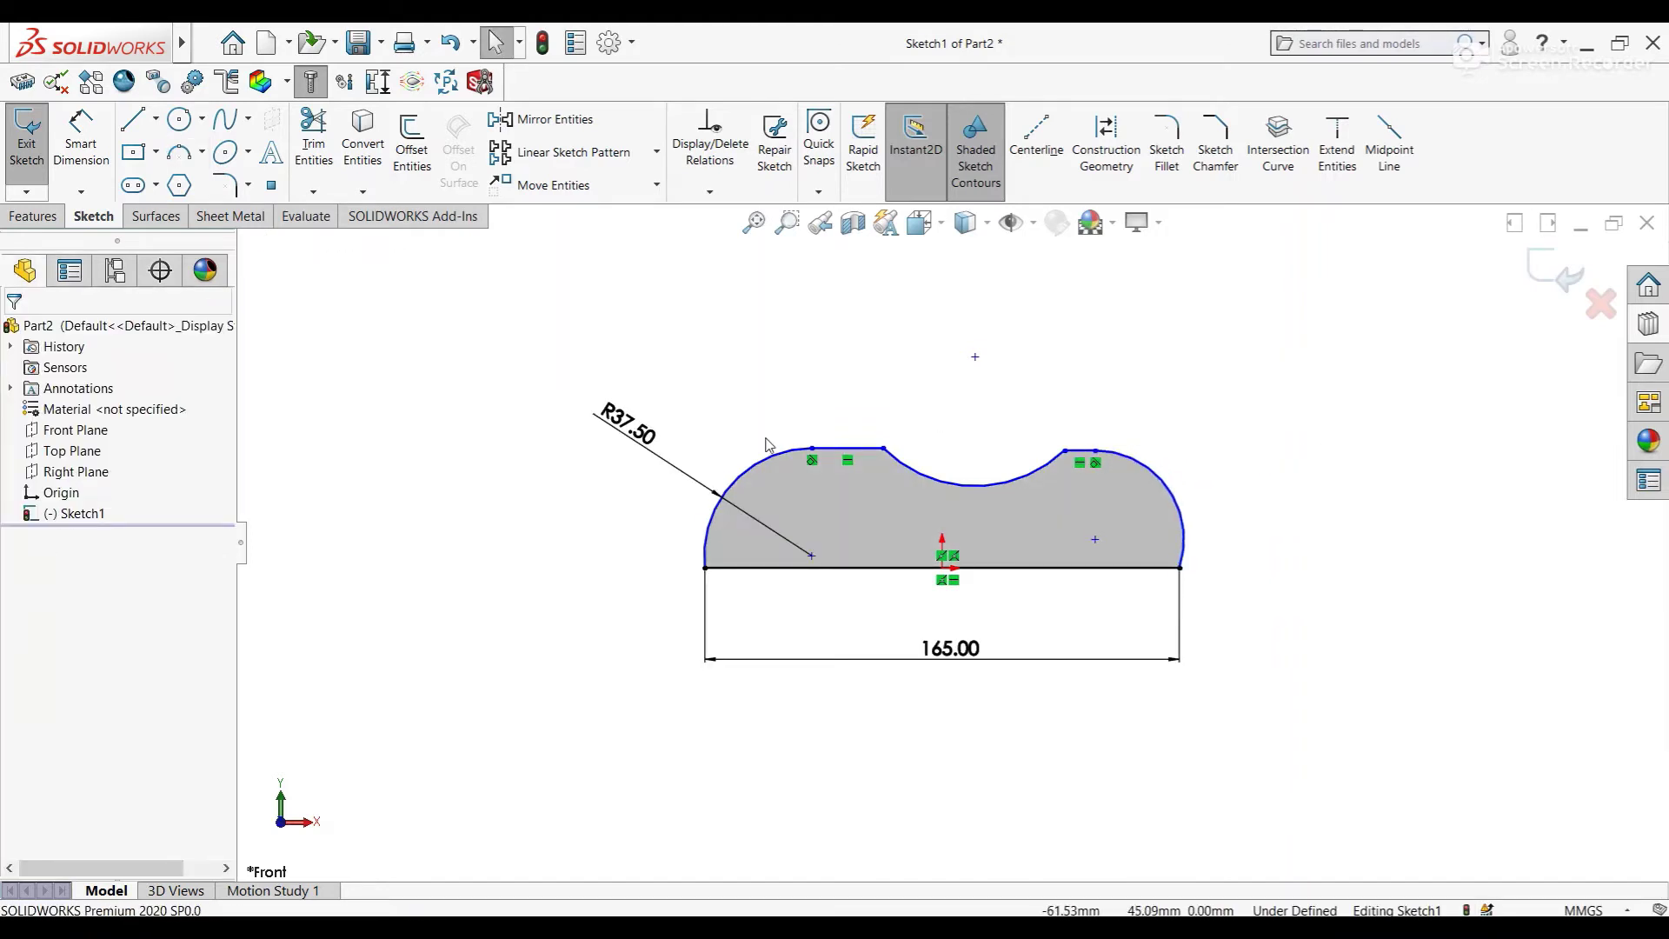
{"action": "left_click", "coordinate": [766, 445]}
{"action": "left_click", "coordinate": [1144, 470], "text": "ctrl"}
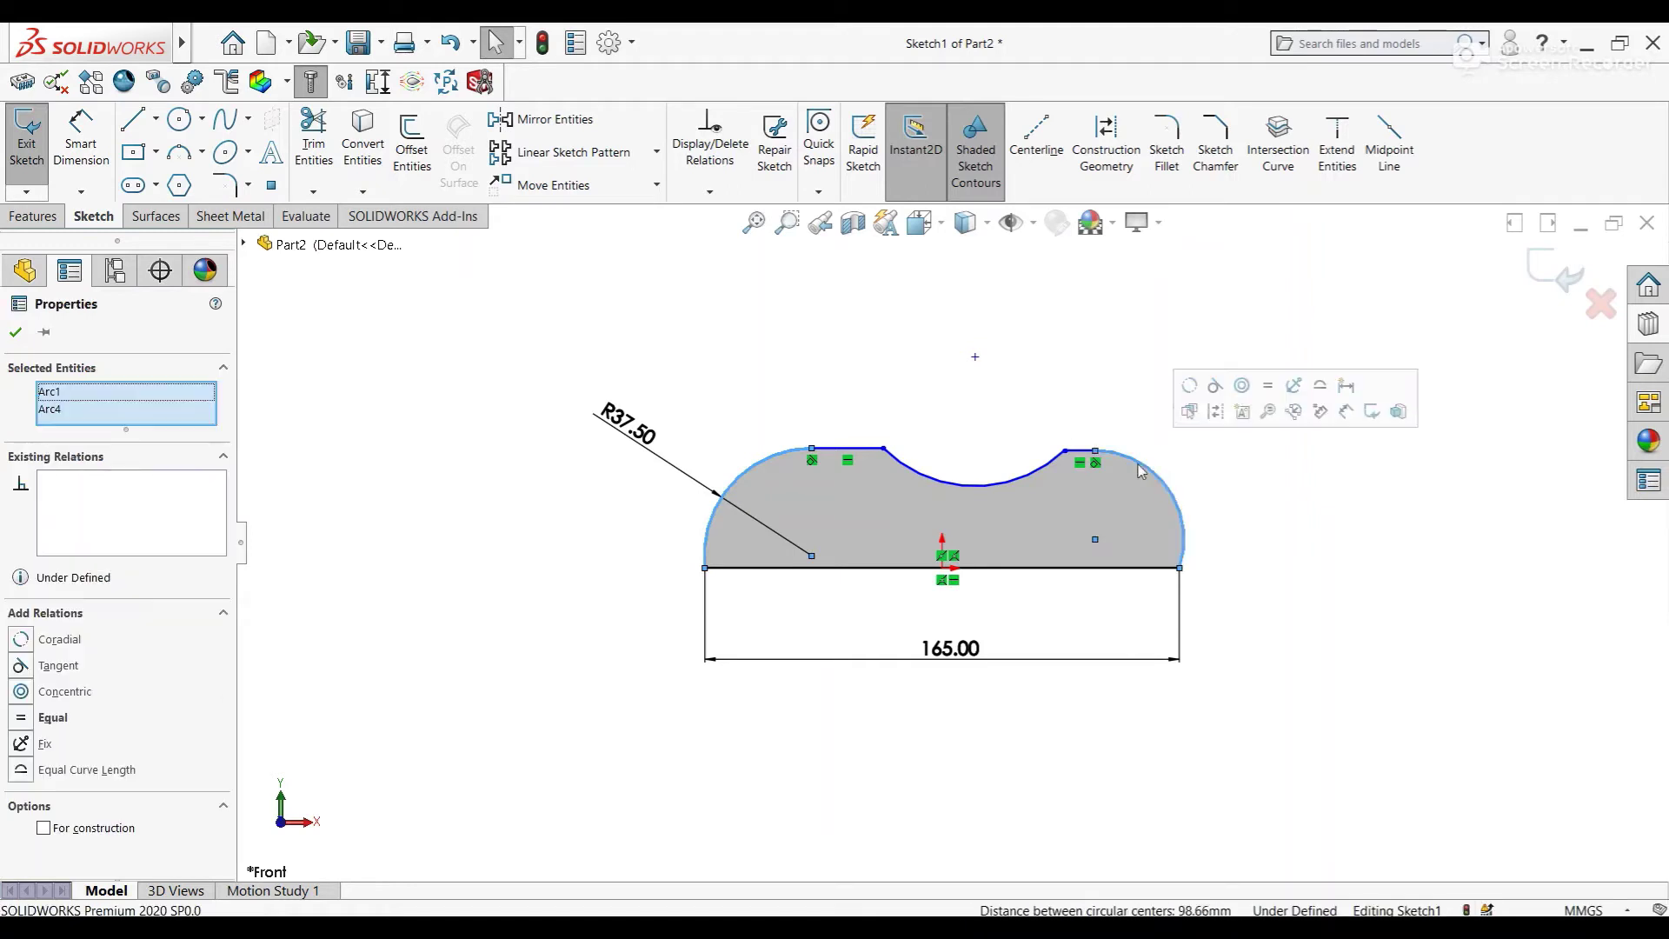
{"action": "left_click", "coordinate": [1268, 386]}
{"action": "left_click", "coordinate": [1098, 338]}
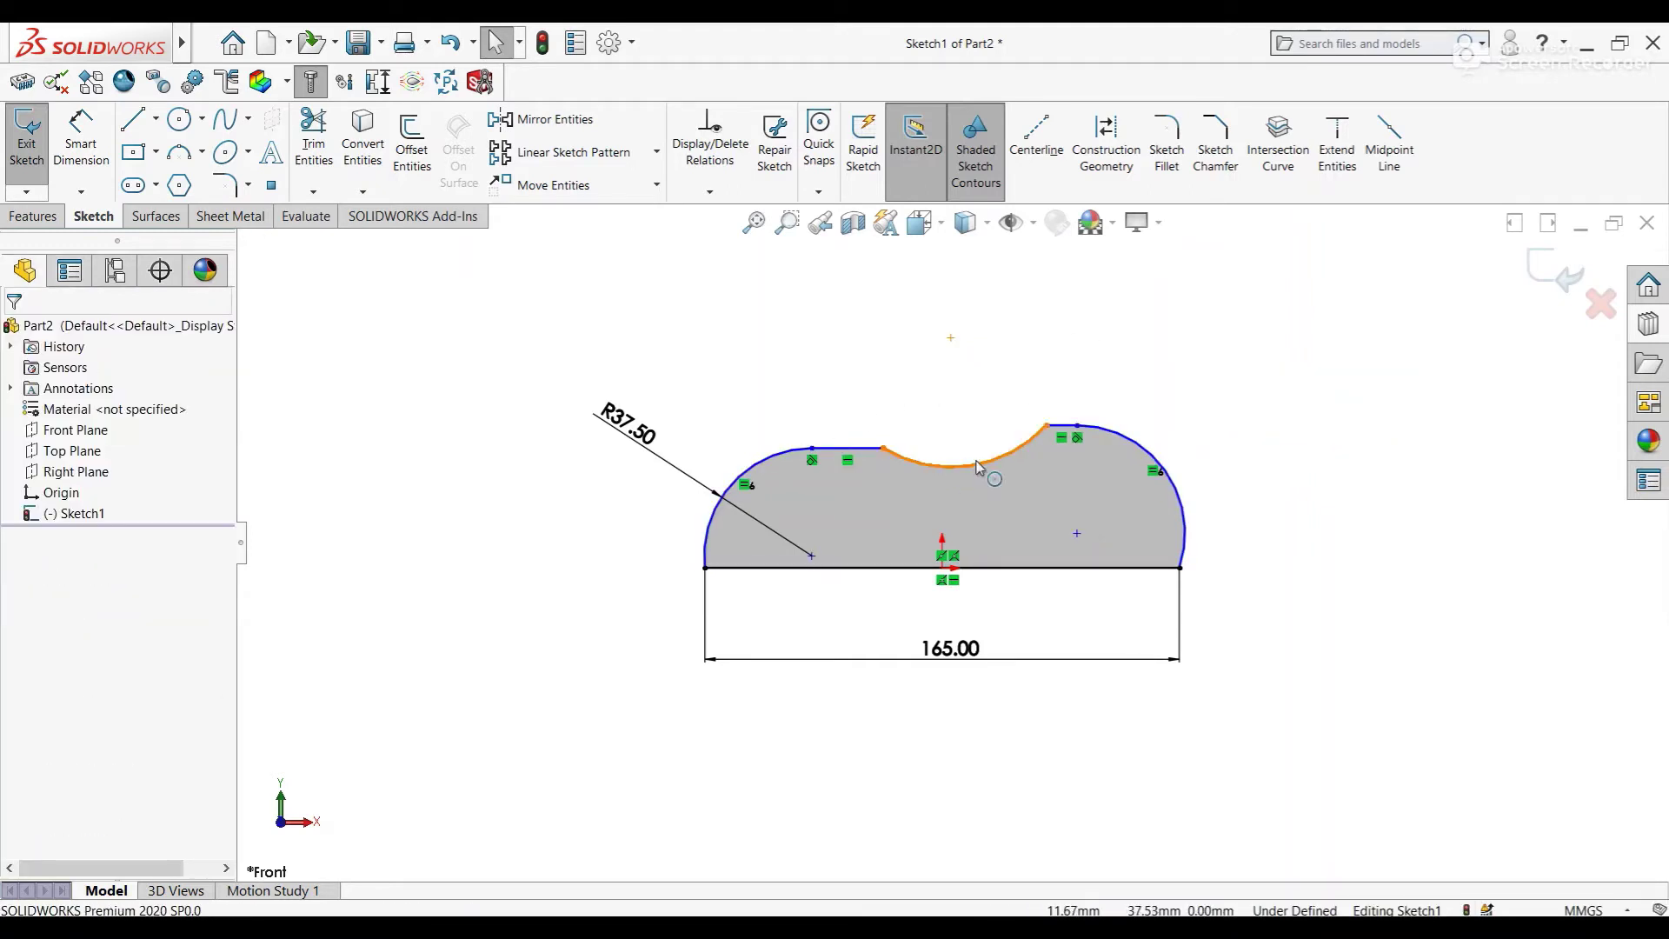
Add a Horizontal relation between the two ends of the middle curve
{"action": "left_click", "coordinate": [887, 449]}
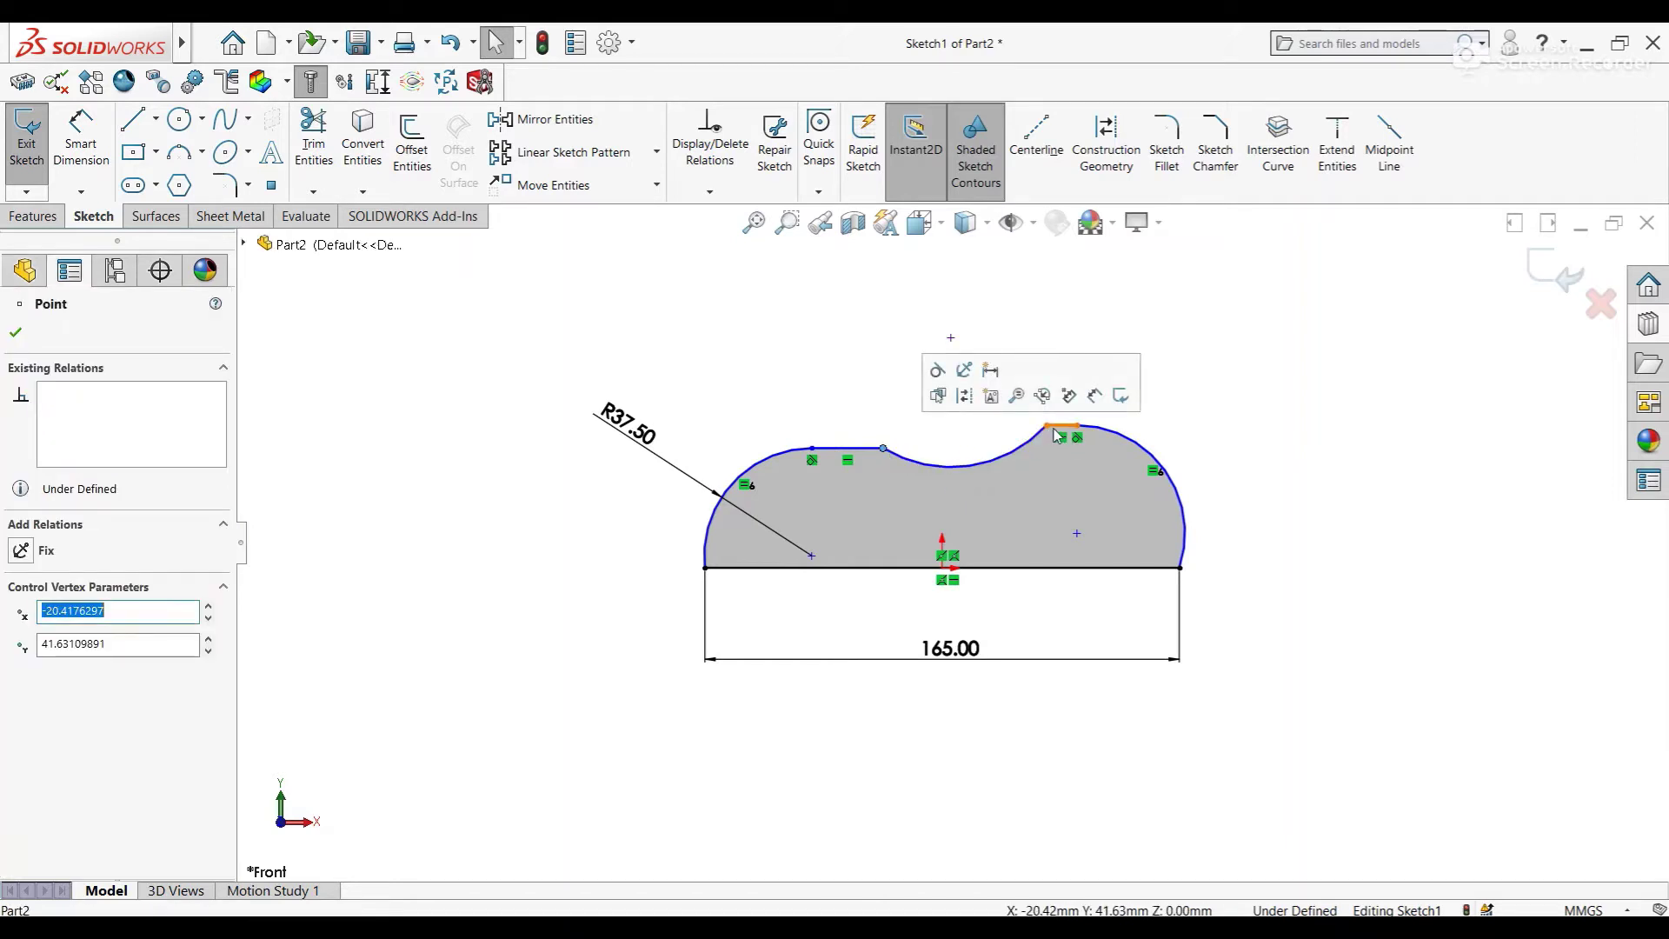
{"action": "left_click", "coordinate": [1048, 428], "text": "ctrl"}
{"action": "left_click", "coordinate": [1105, 364]}
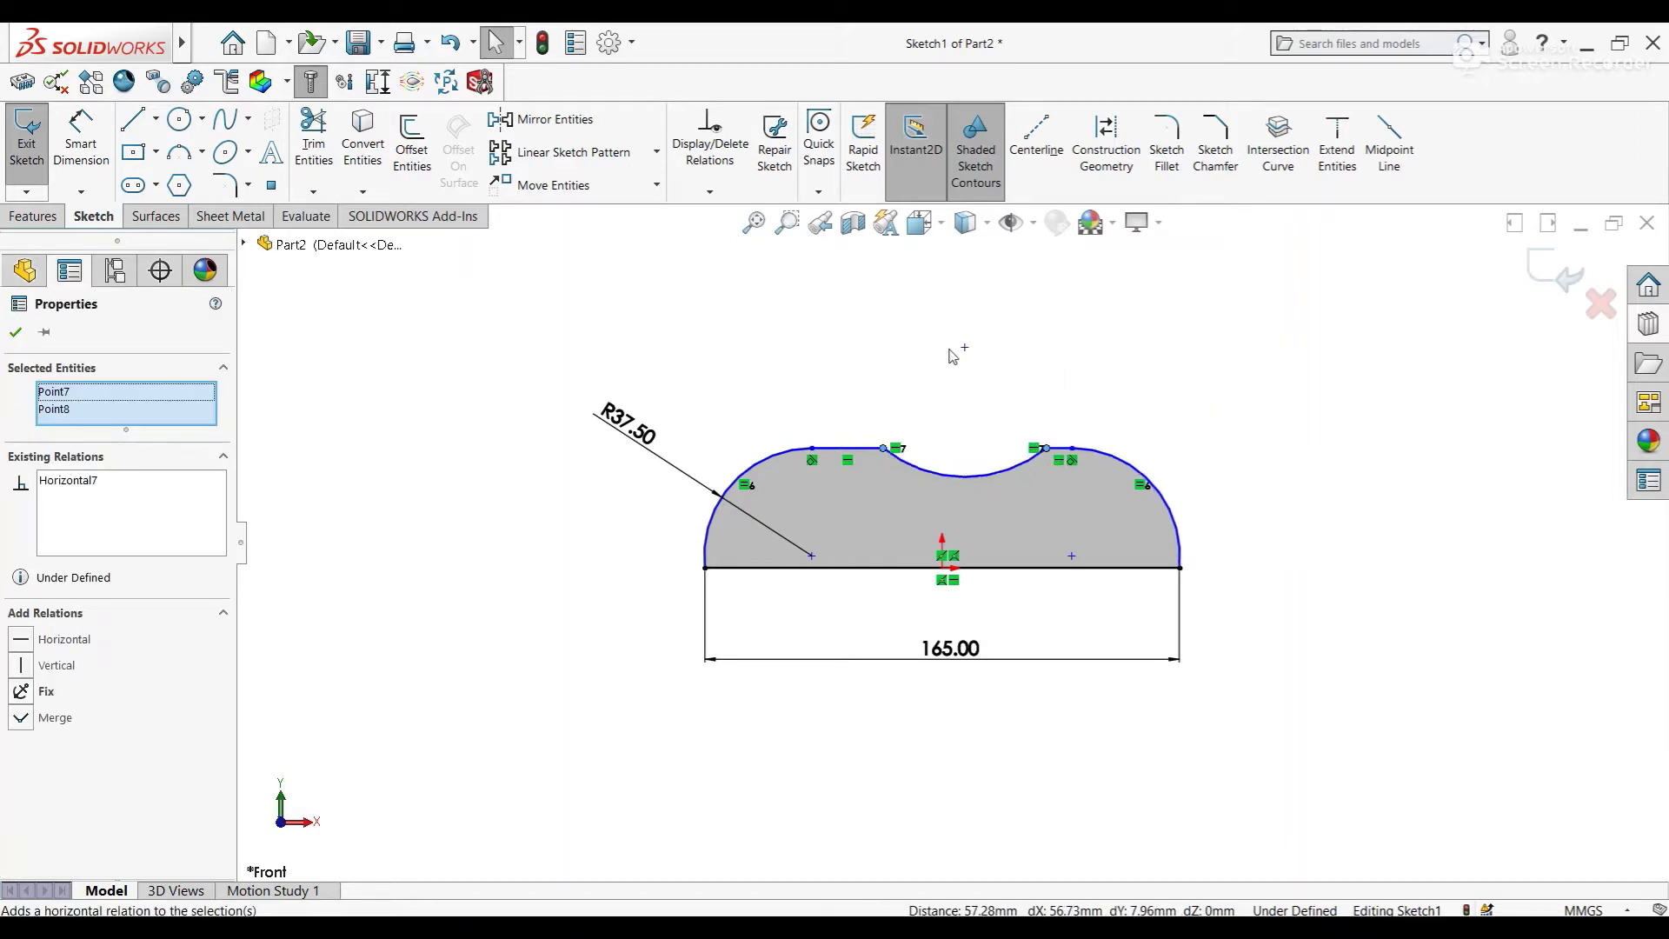
{"action": "left_click", "coordinate": [947, 352]}
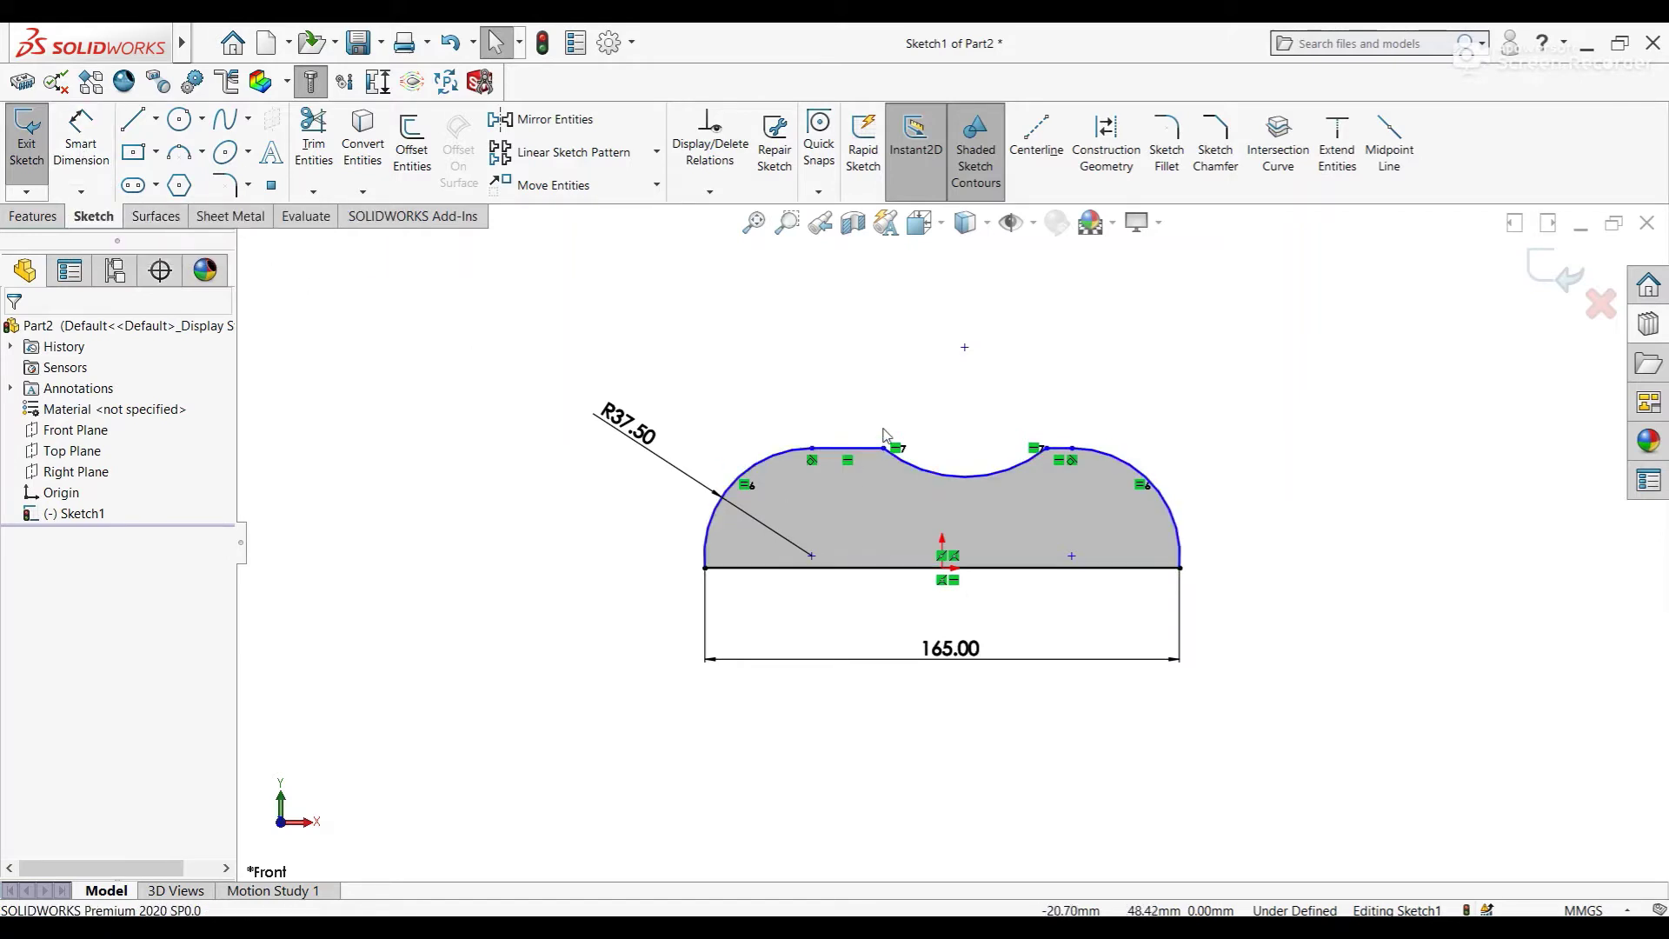
{"action": "scroll", "coordinate": [913, 400], "scroll_direction": "down", "scroll_amount": 1}
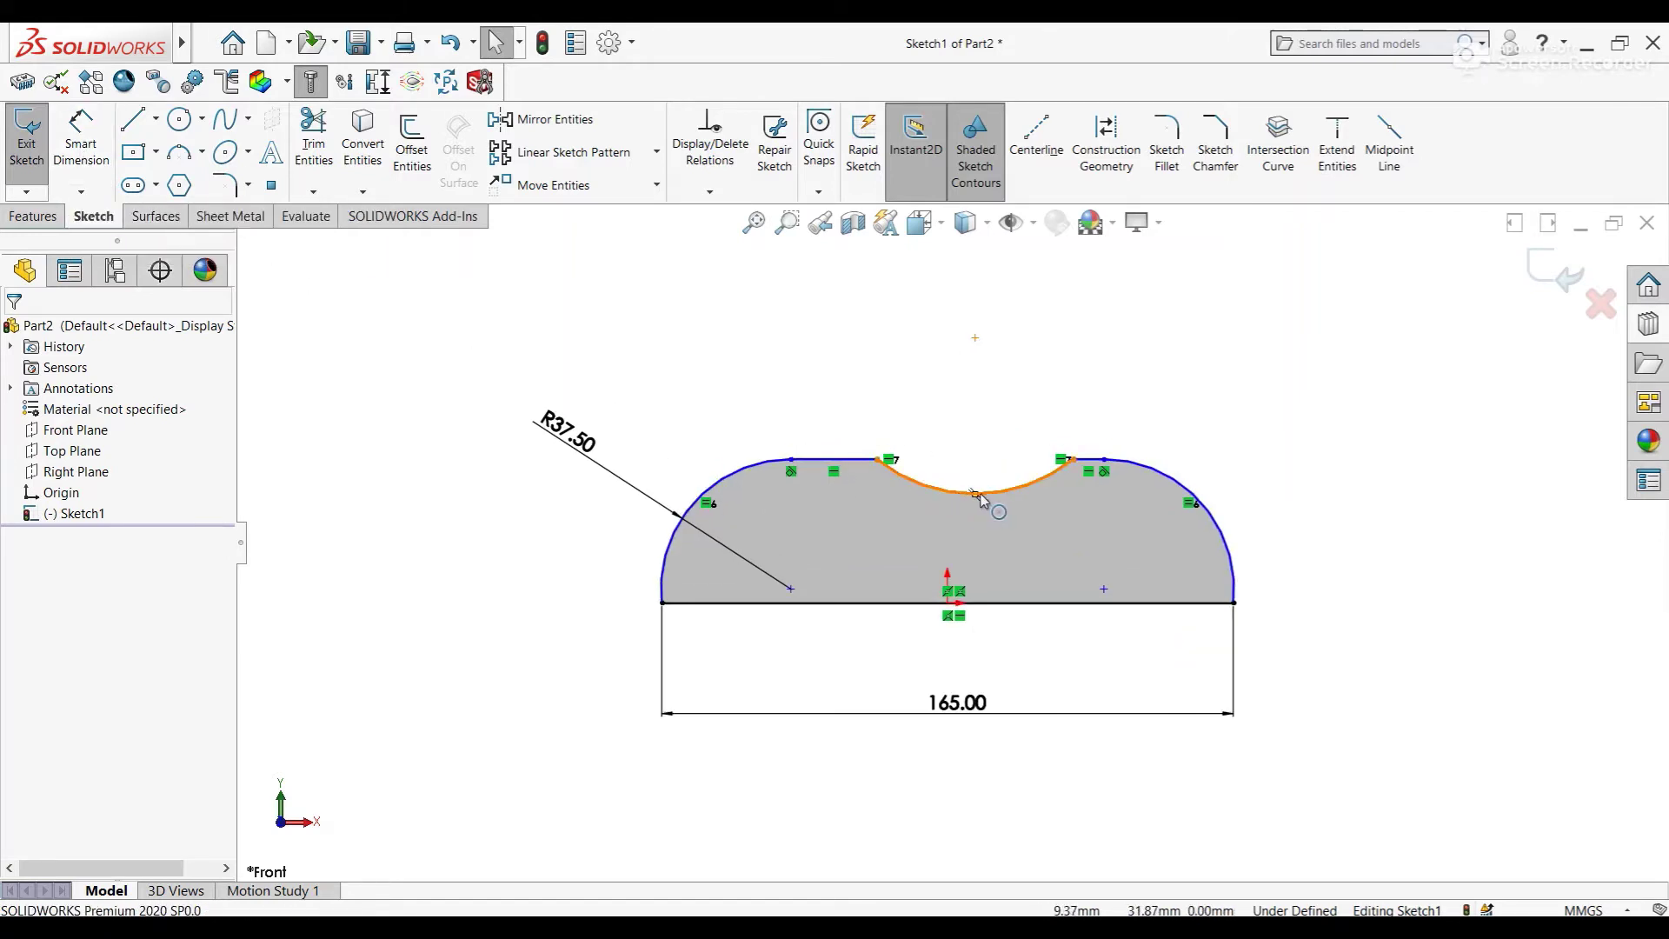
Align the notch arc's centre vertically with the origin
{"action": "left_click", "coordinate": [975, 493]}
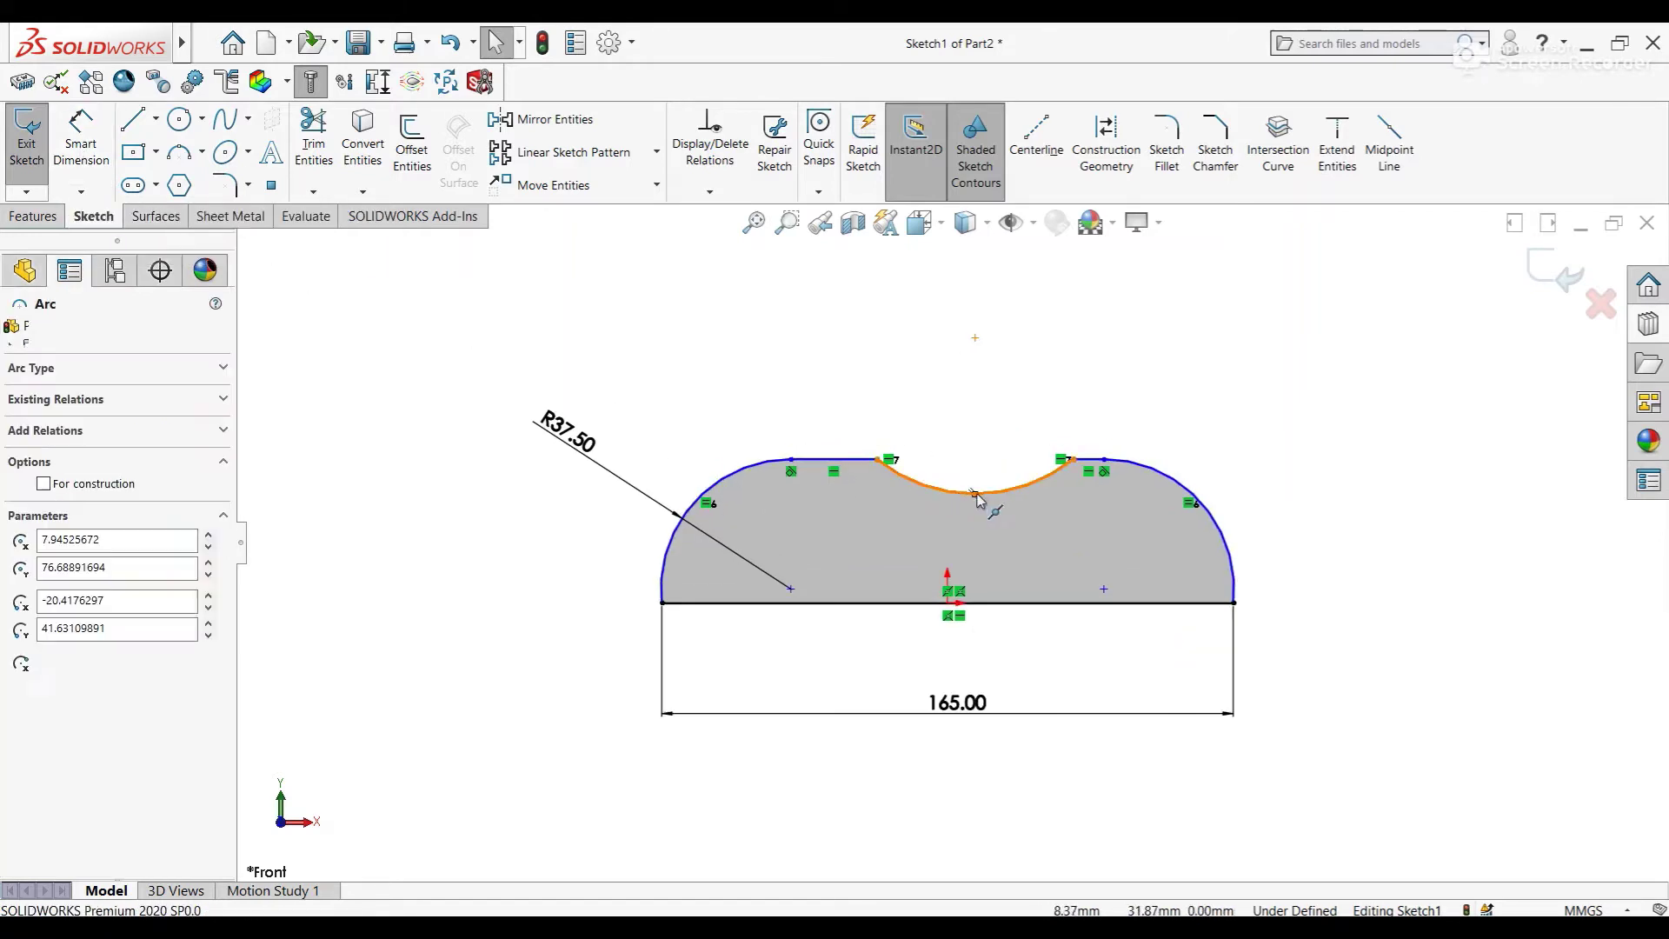
{"action": "left_click", "coordinate": [985, 427]}
{"action": "left_click", "coordinate": [976, 337]}
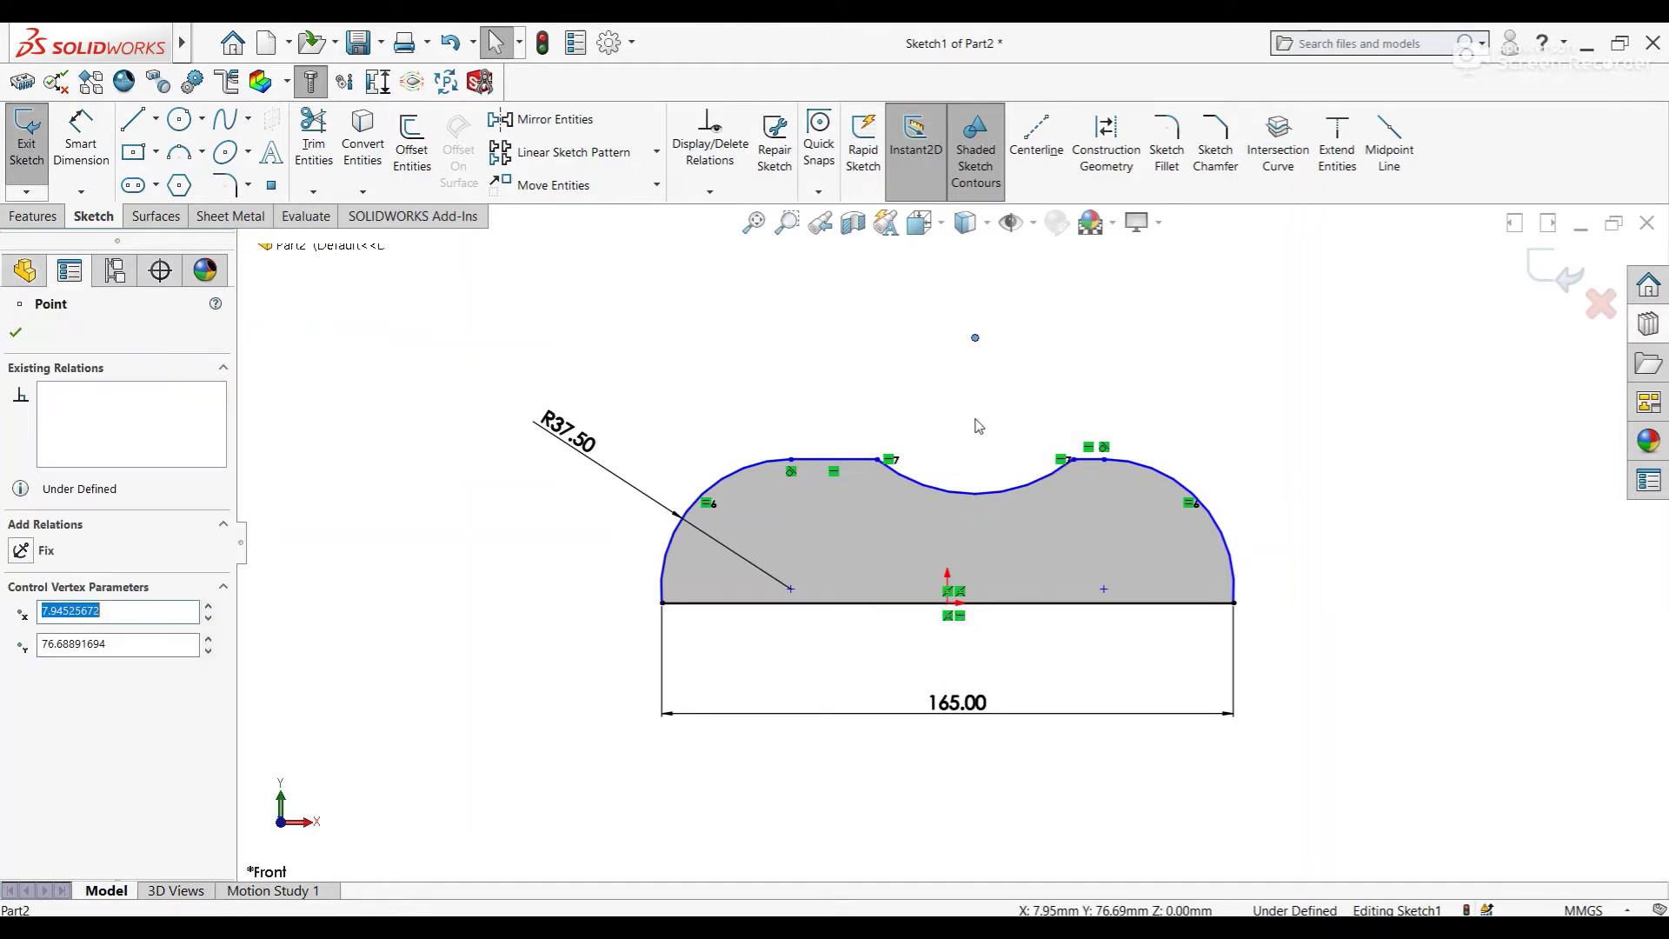
{"action": "left_click", "coordinate": [951, 606], "text": "ctrl"}
{"action": "left_click", "coordinate": [1026, 535]}
{"action": "left_click", "coordinate": [985, 399]}
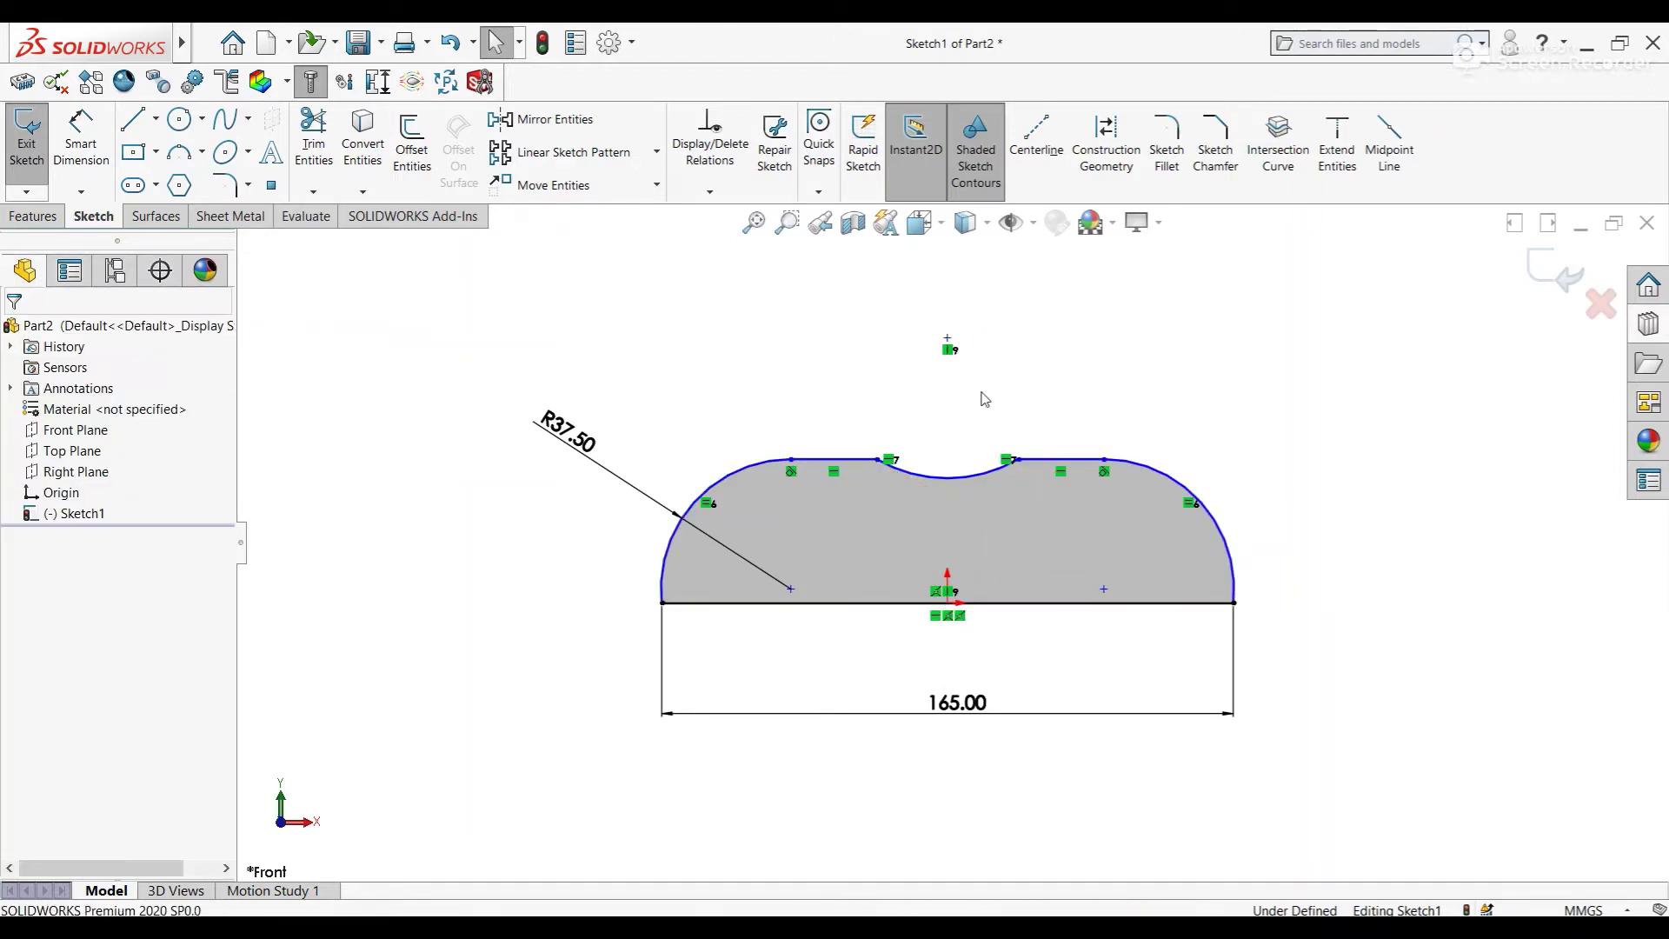
Dimension the notch depth to 15 mm below the top line, then select the left arc centre and bottom line
{"action": "left_click", "coordinate": [81, 139]}
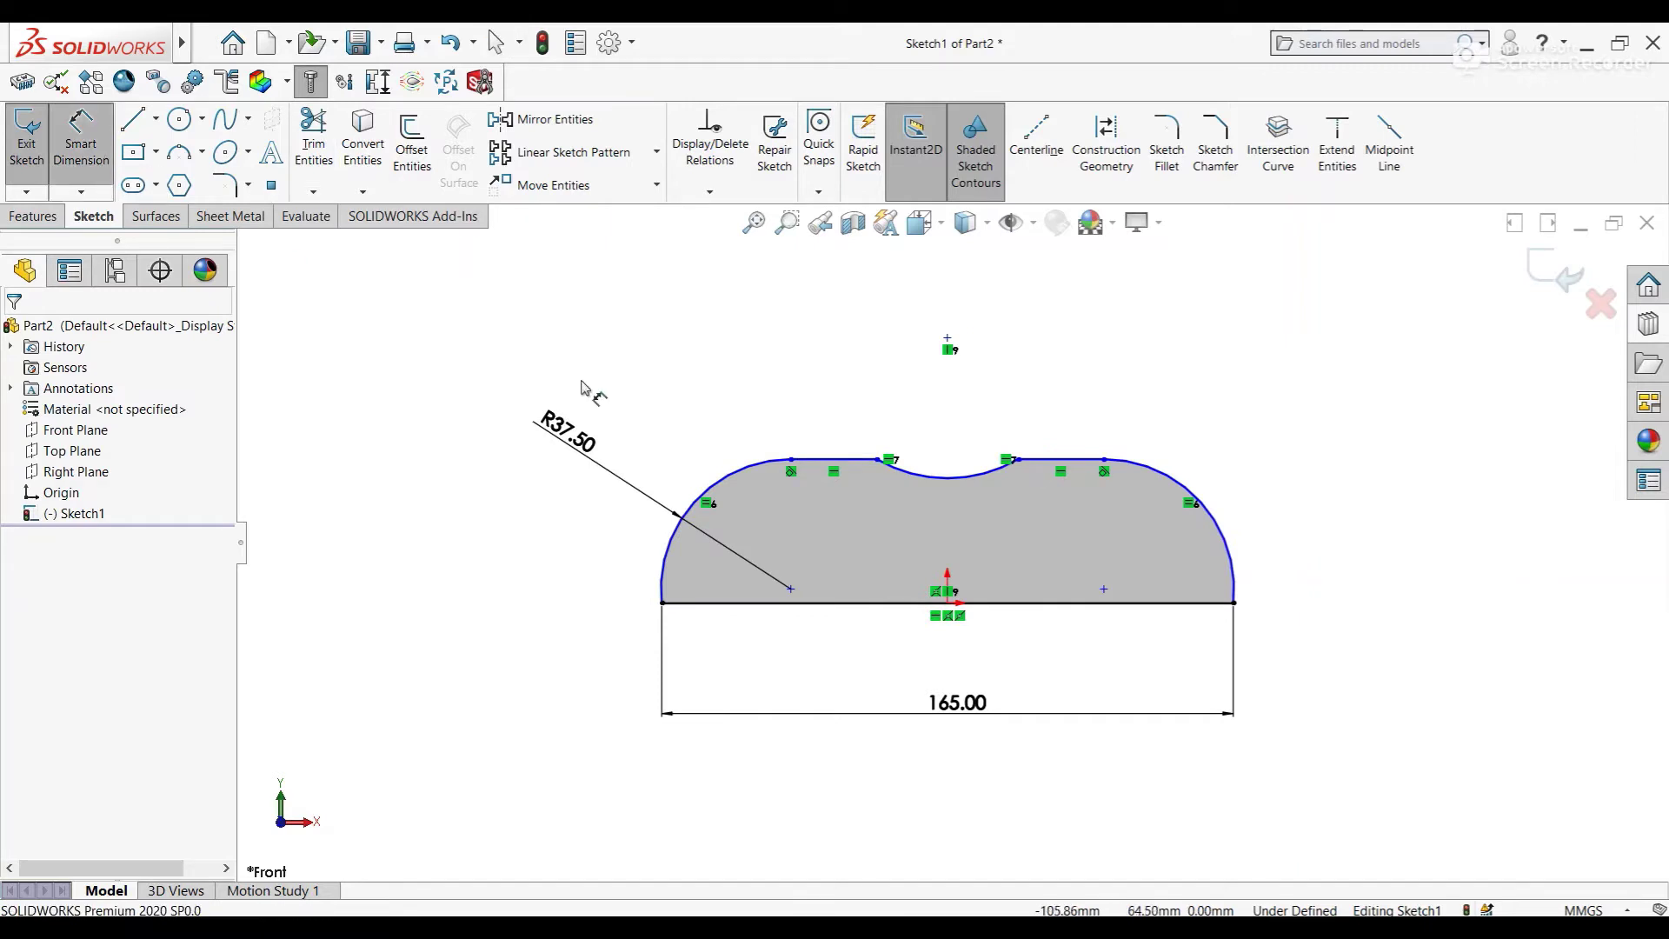
{"action": "left_click", "coordinate": [845, 464]}
{"action": "left_click", "coordinate": [1016, 461]}
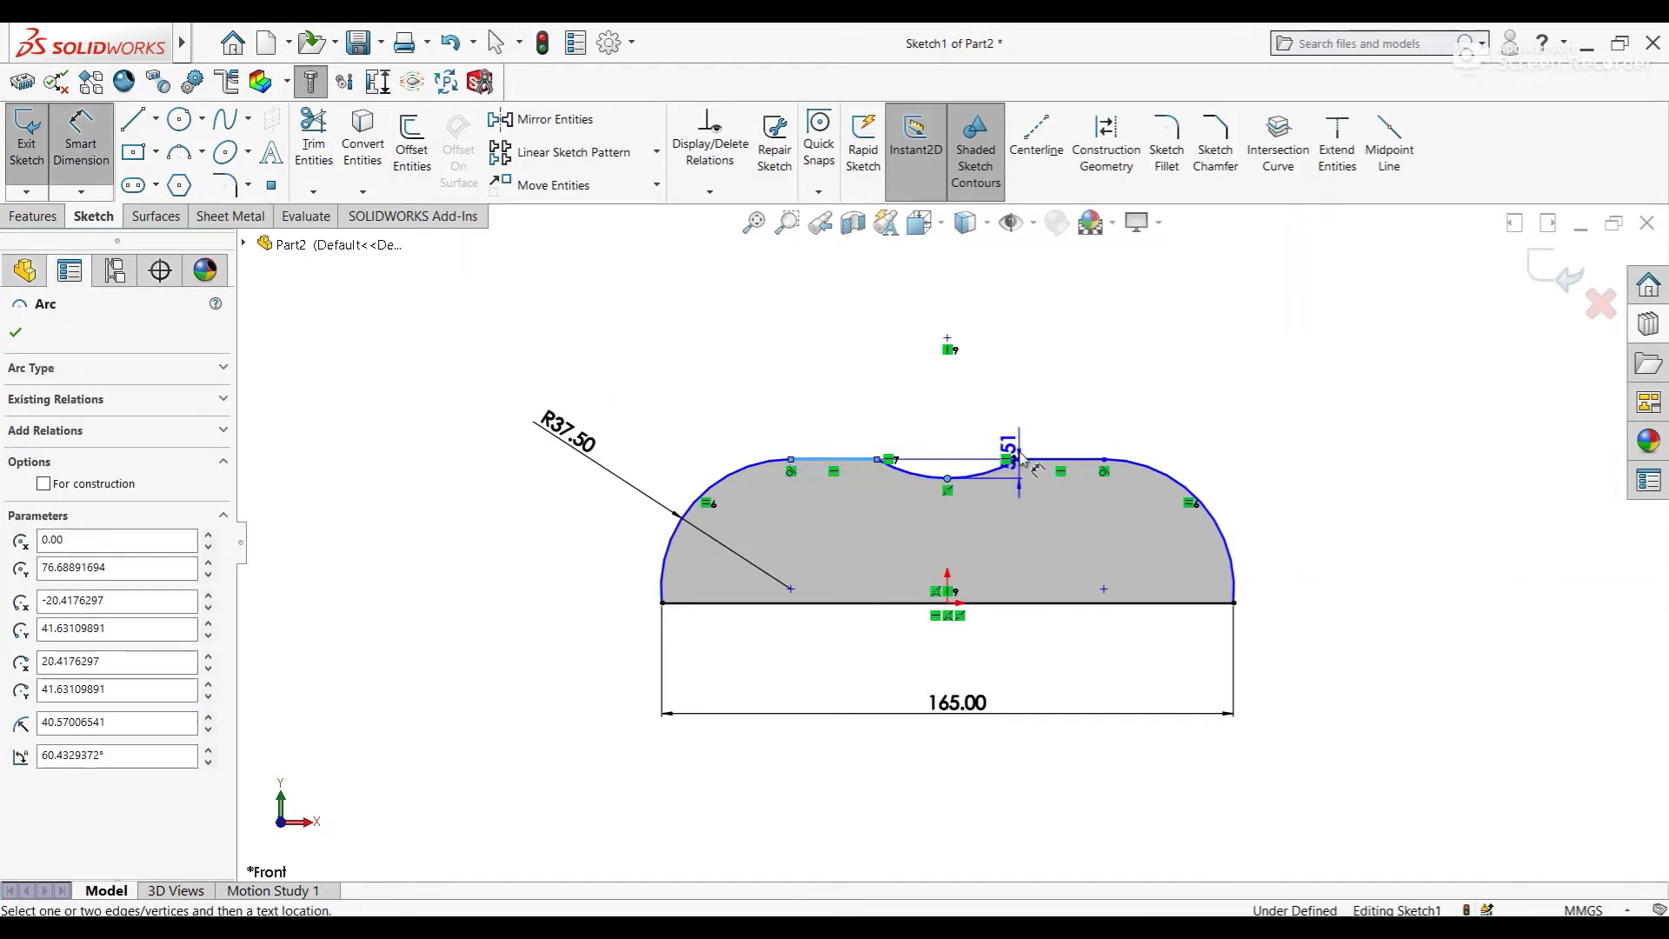
{"action": "left_click", "coordinate": [1242, 454]}
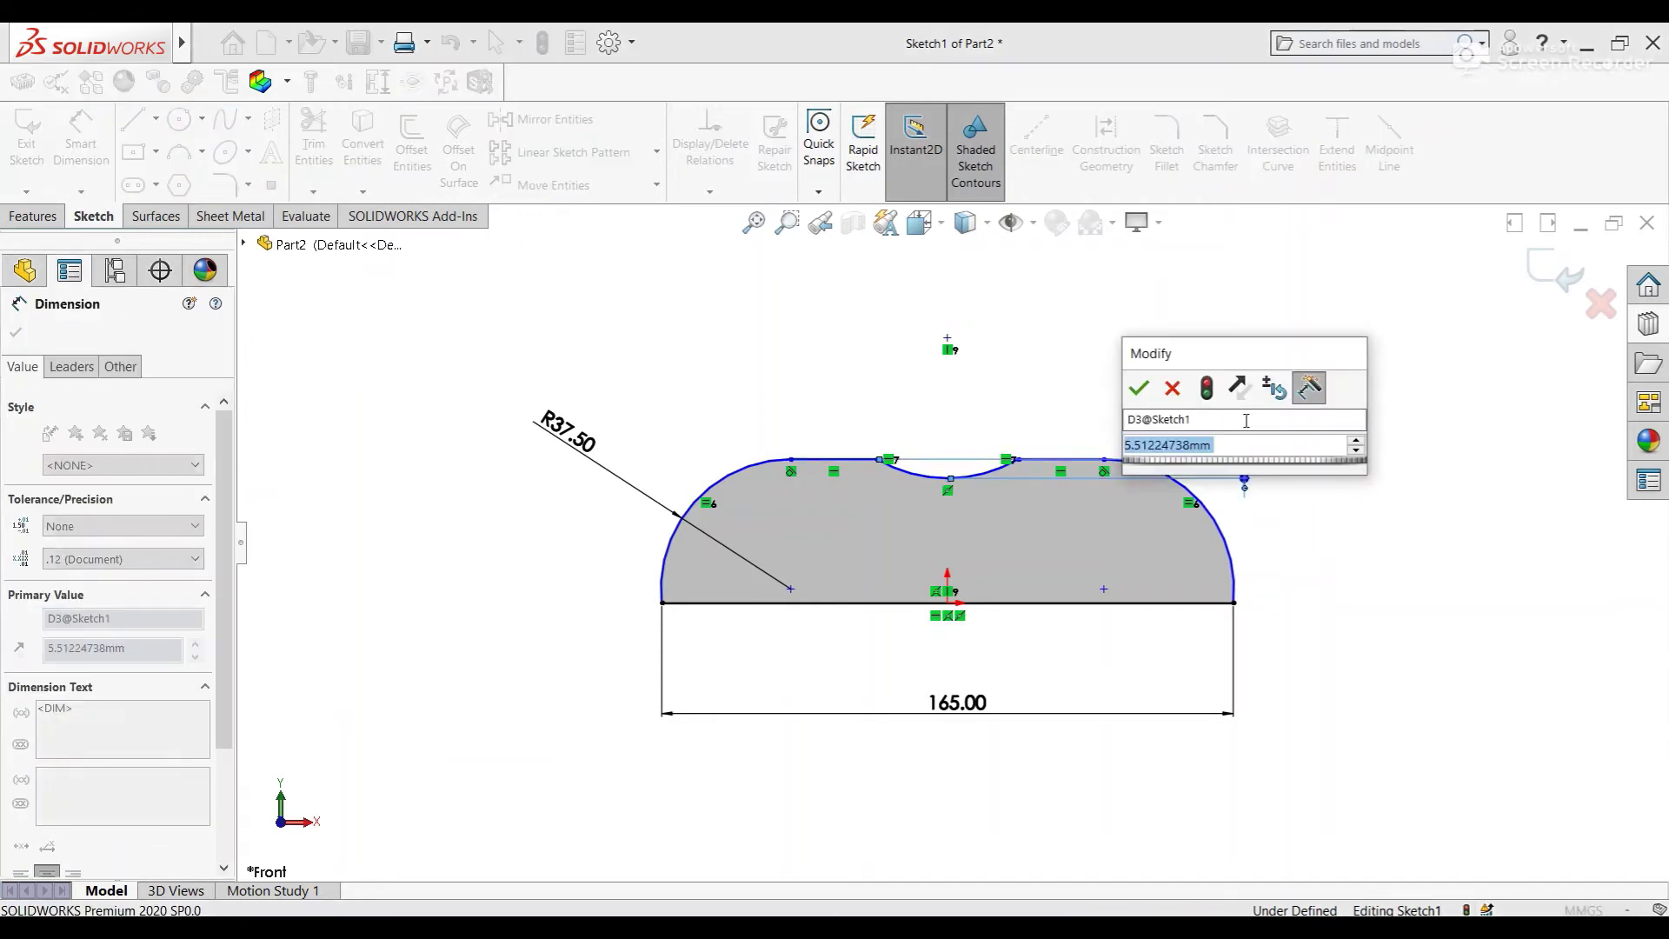
{"action": "type", "text": "15"}
{"action": "key", "text": "Return"}
{"action": "left_click", "coordinate": [1055, 380]}
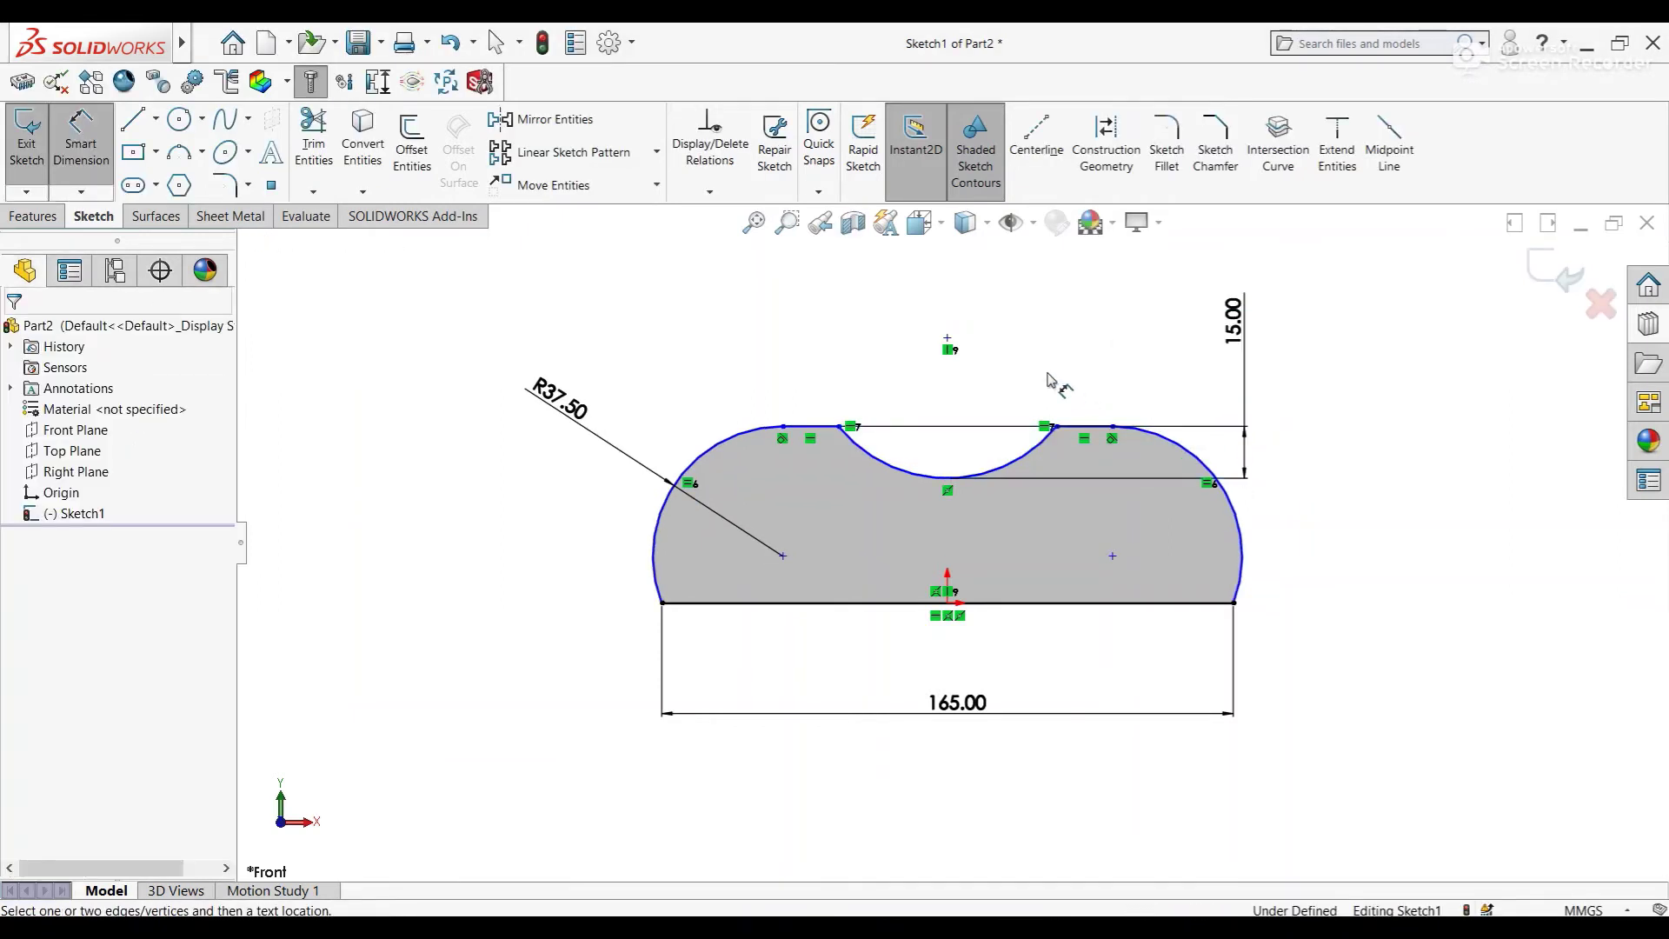
{"action": "right_click", "coordinate": [1054, 377]}
{"action": "left_click", "coordinate": [1116, 428]}
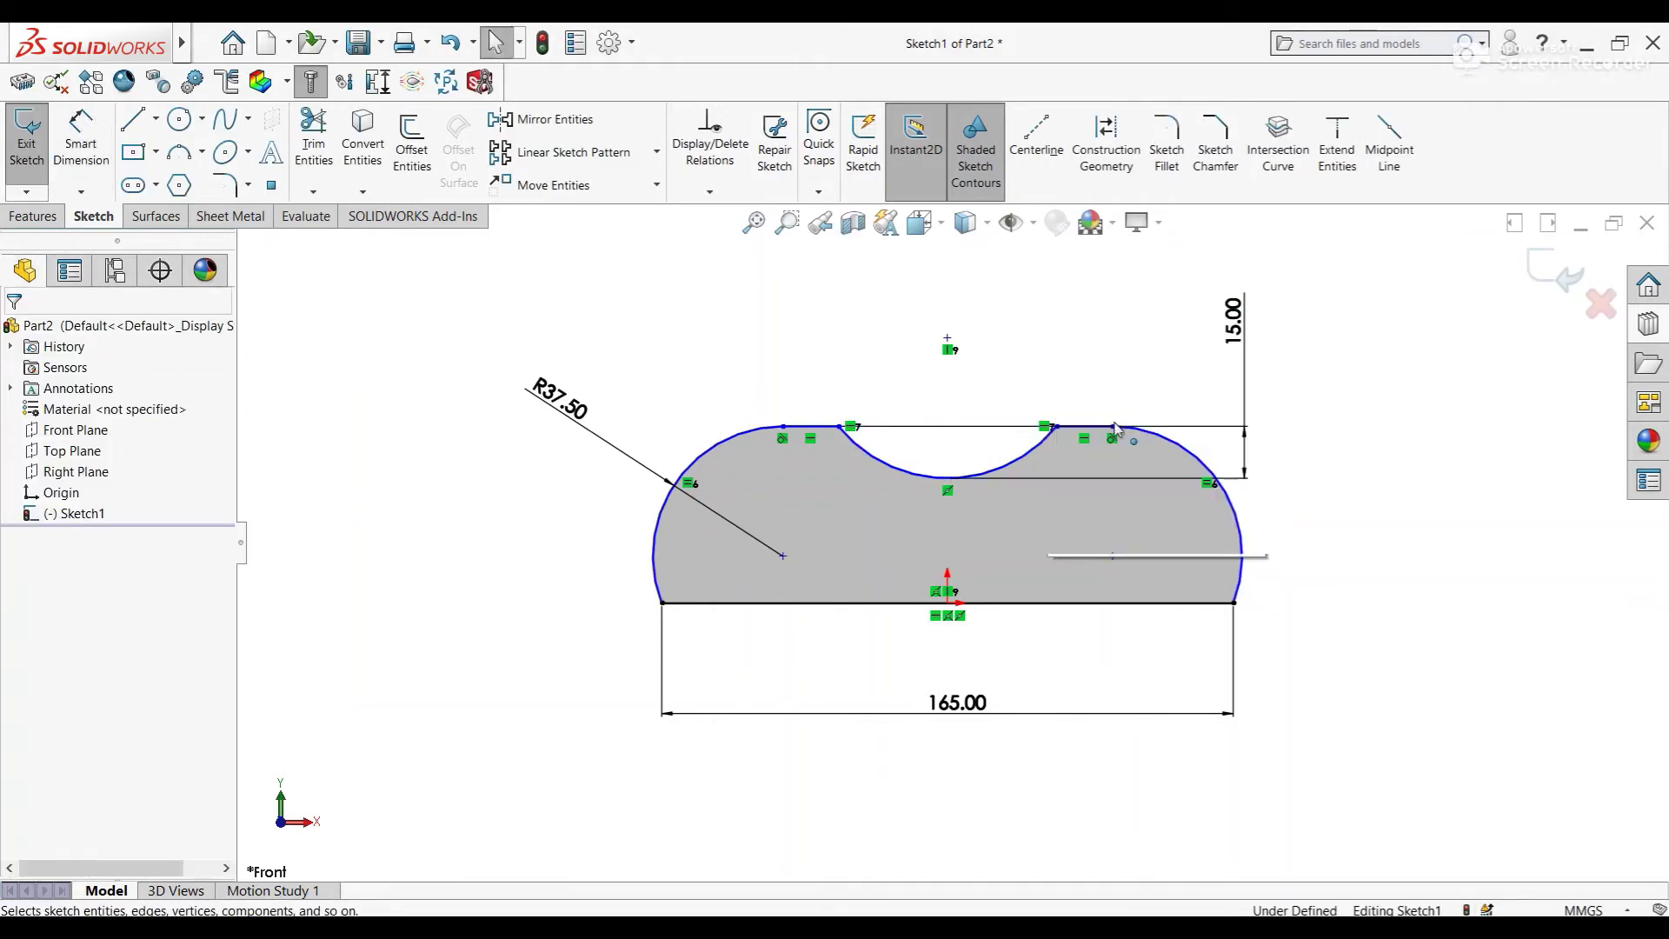
{"action": "left_click", "coordinate": [783, 555]}
{"action": "left_click", "coordinate": [785, 604], "text": "ctrl"}
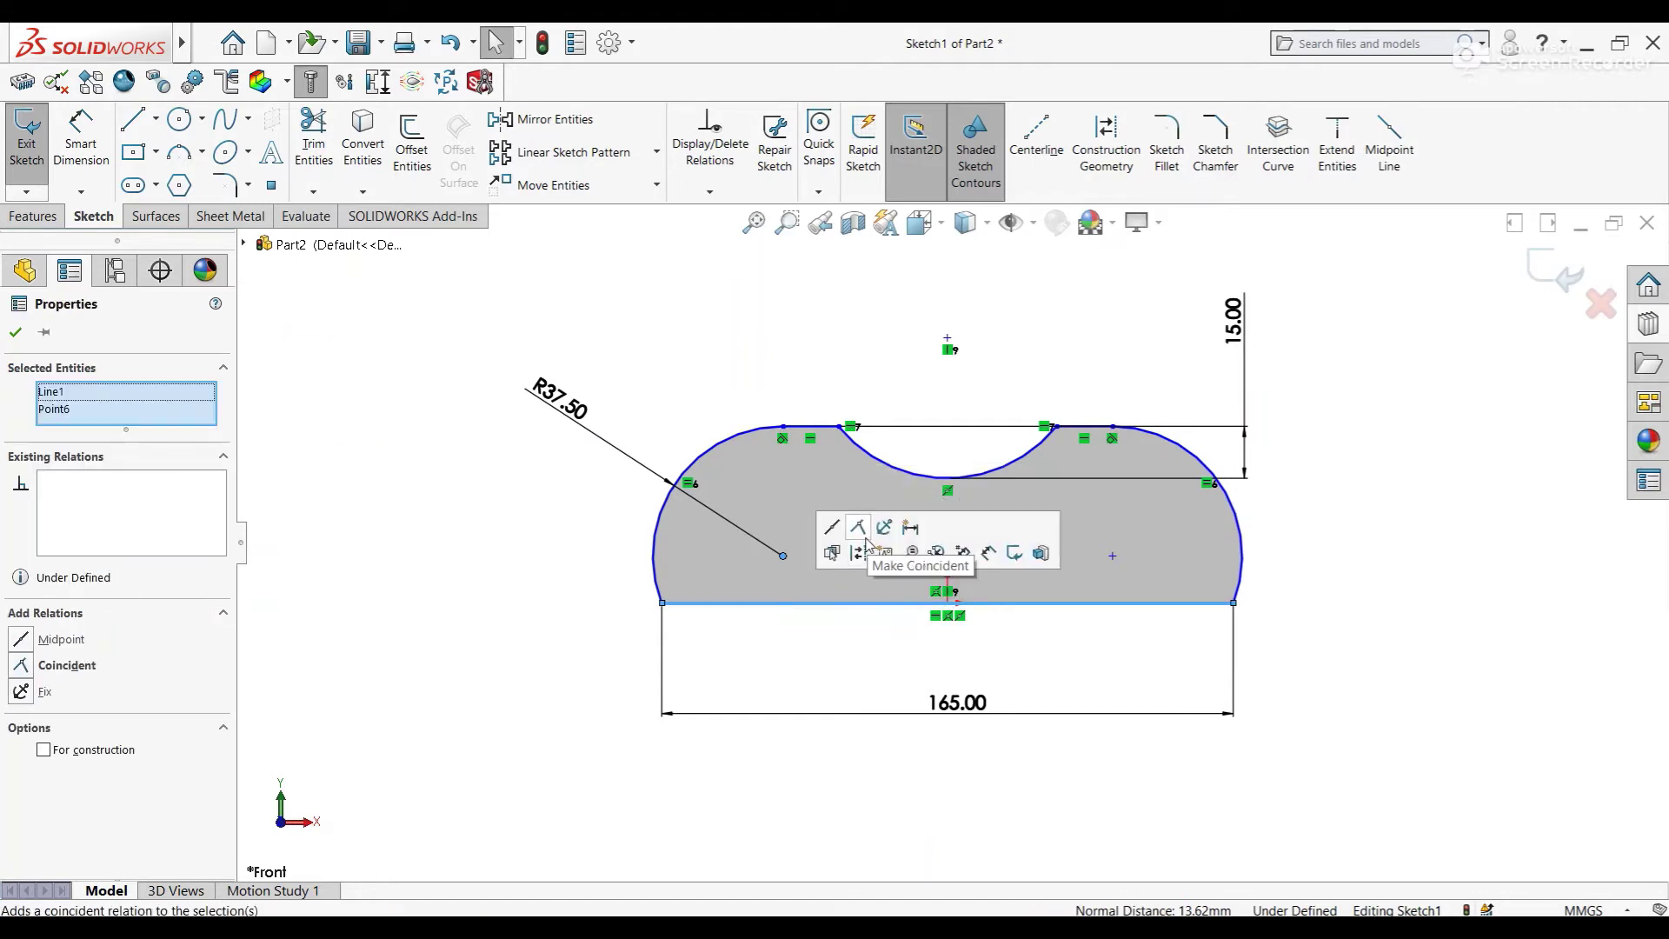
Place the left arc centre on the bottom line and dimension the central cut width to 50 mm
{"action": "left_click", "coordinate": [859, 528]}
{"action": "left_click", "coordinate": [905, 386]}
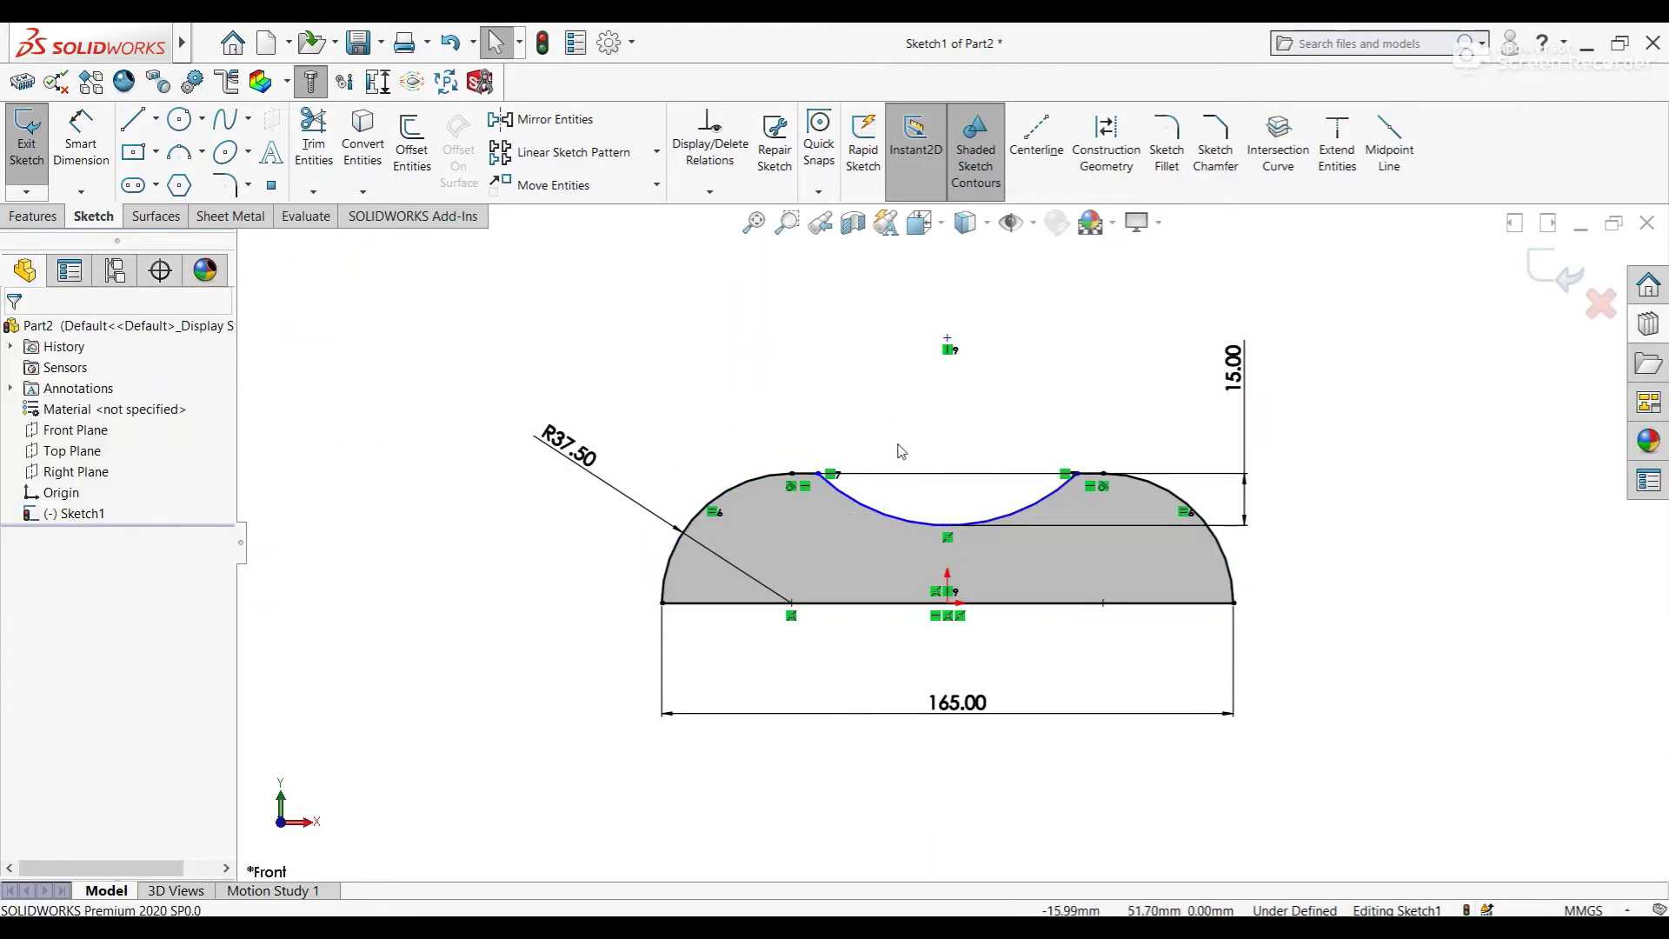
{"action": "scroll", "coordinate": [946, 452], "scroll_direction": "down", "scroll_amount": 2}
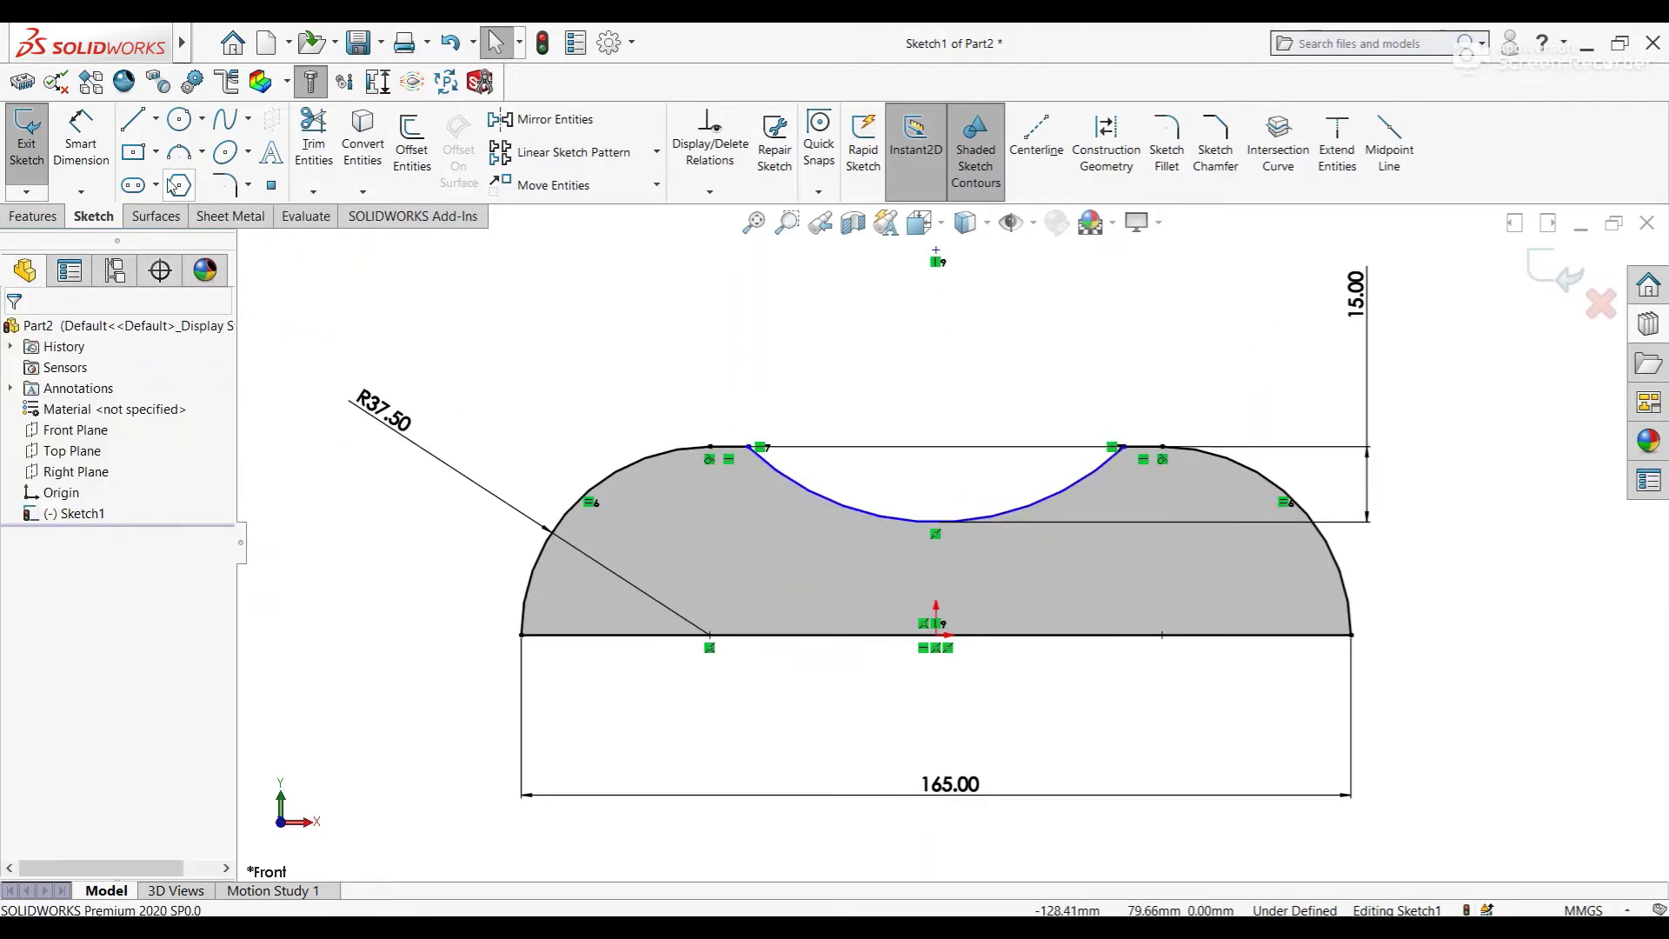
{"action": "left_click", "coordinate": [81, 139]}
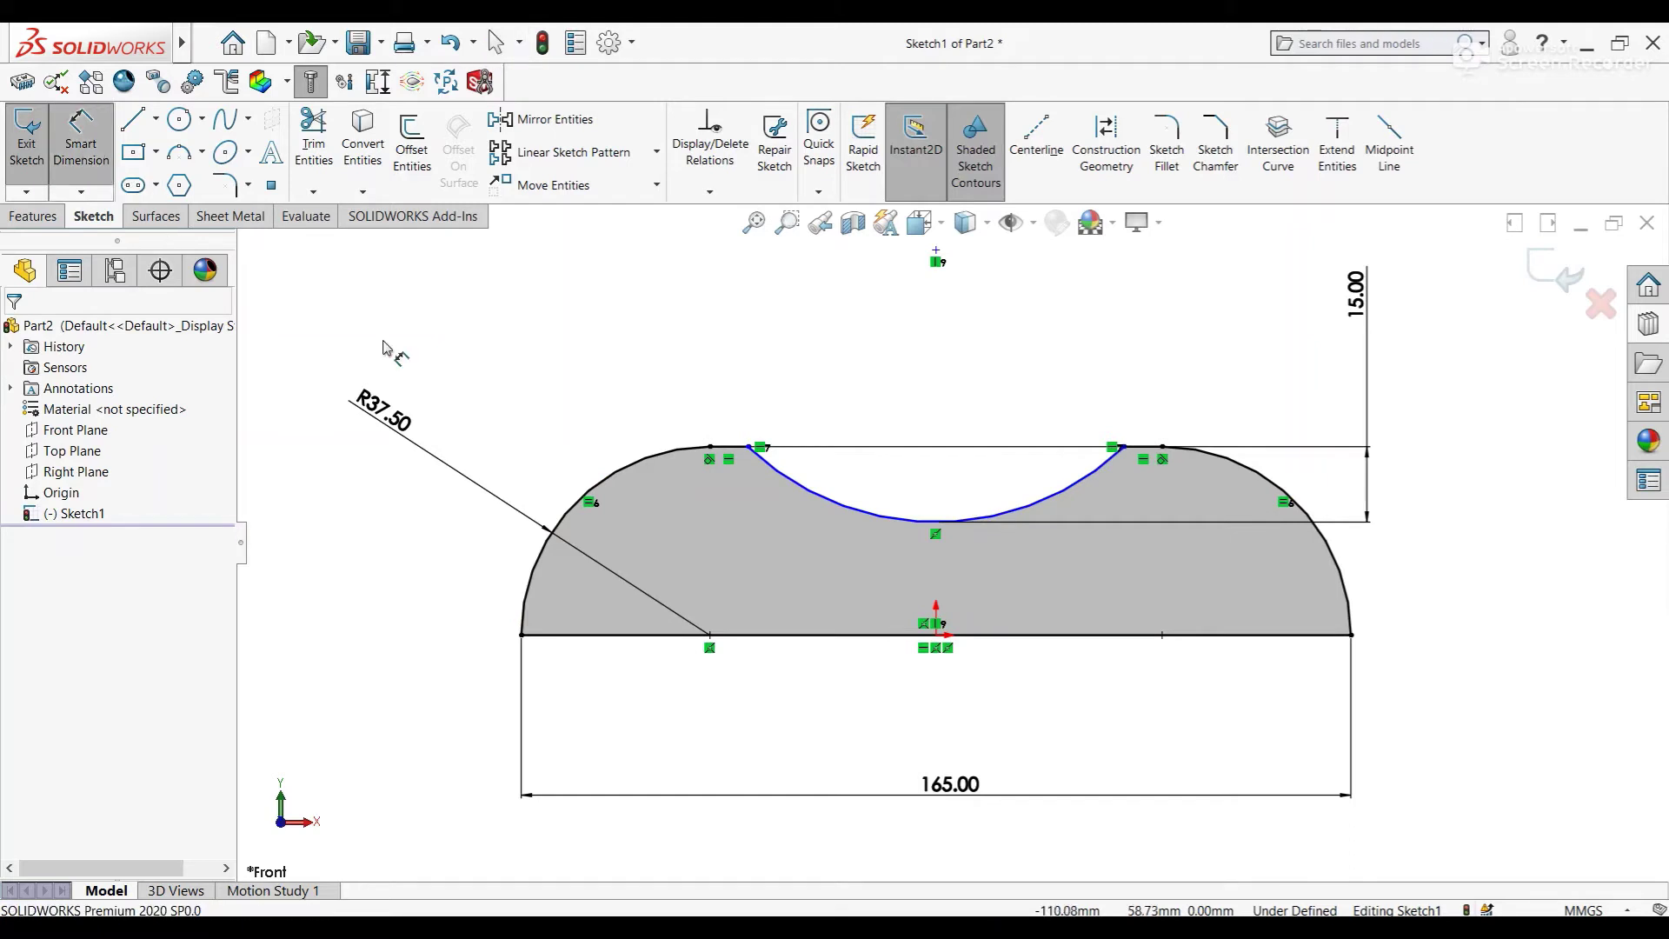
{"action": "left_click", "coordinate": [747, 448]}
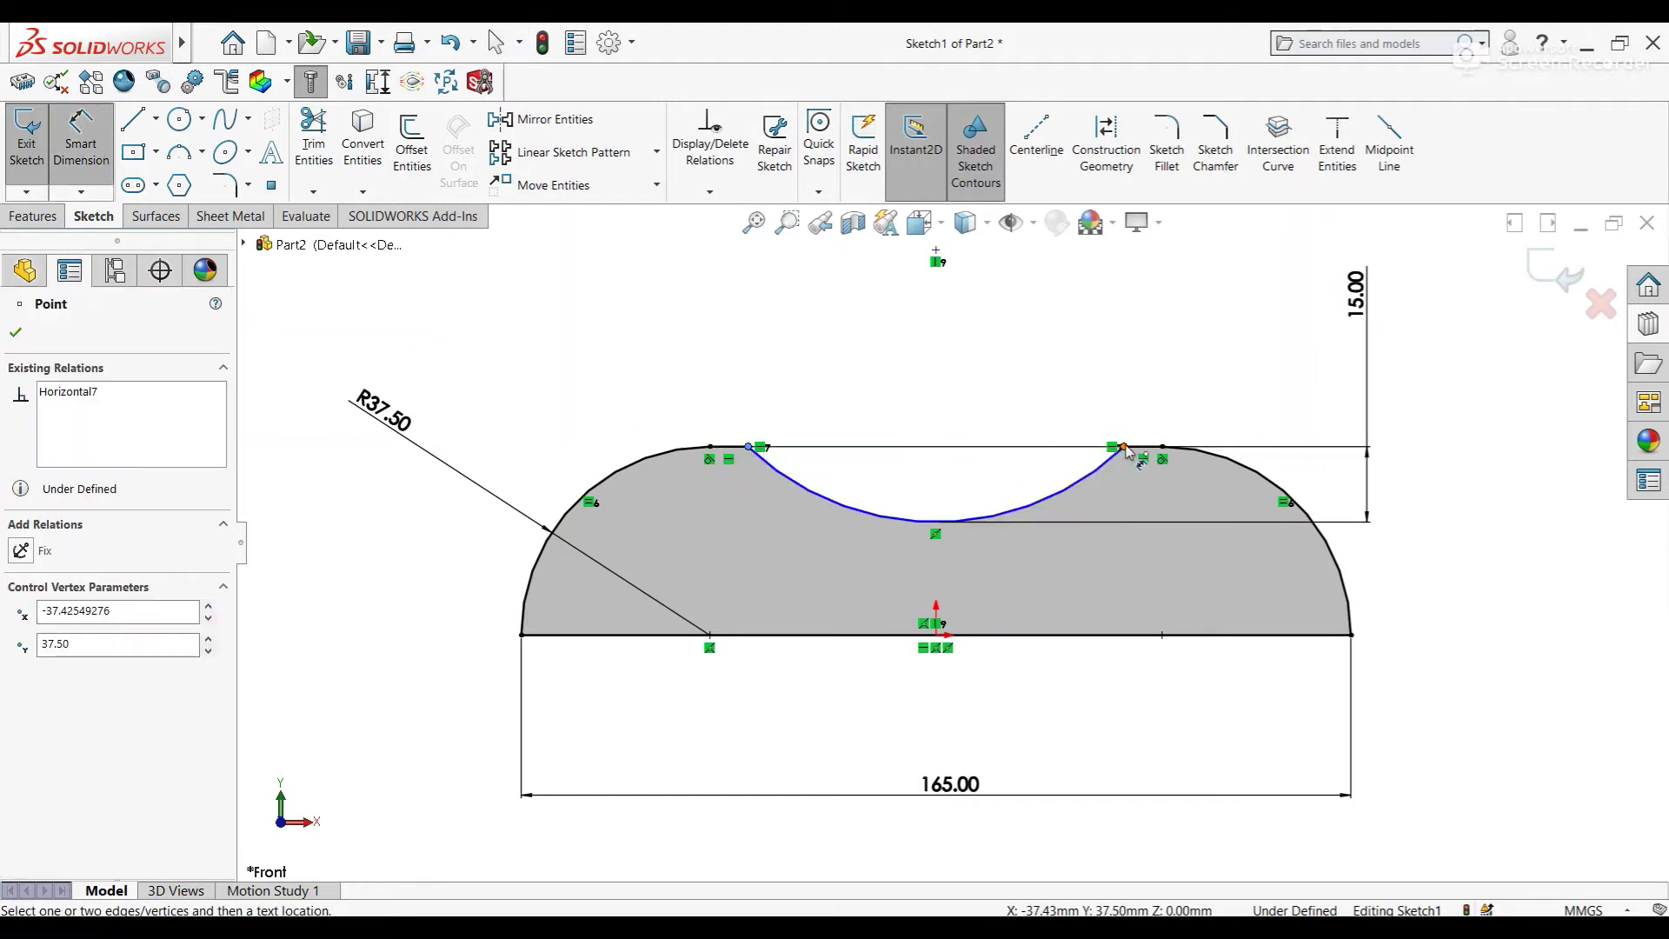
{"action": "left_click", "coordinate": [1125, 449]}
{"action": "left_click", "coordinate": [952, 347]}
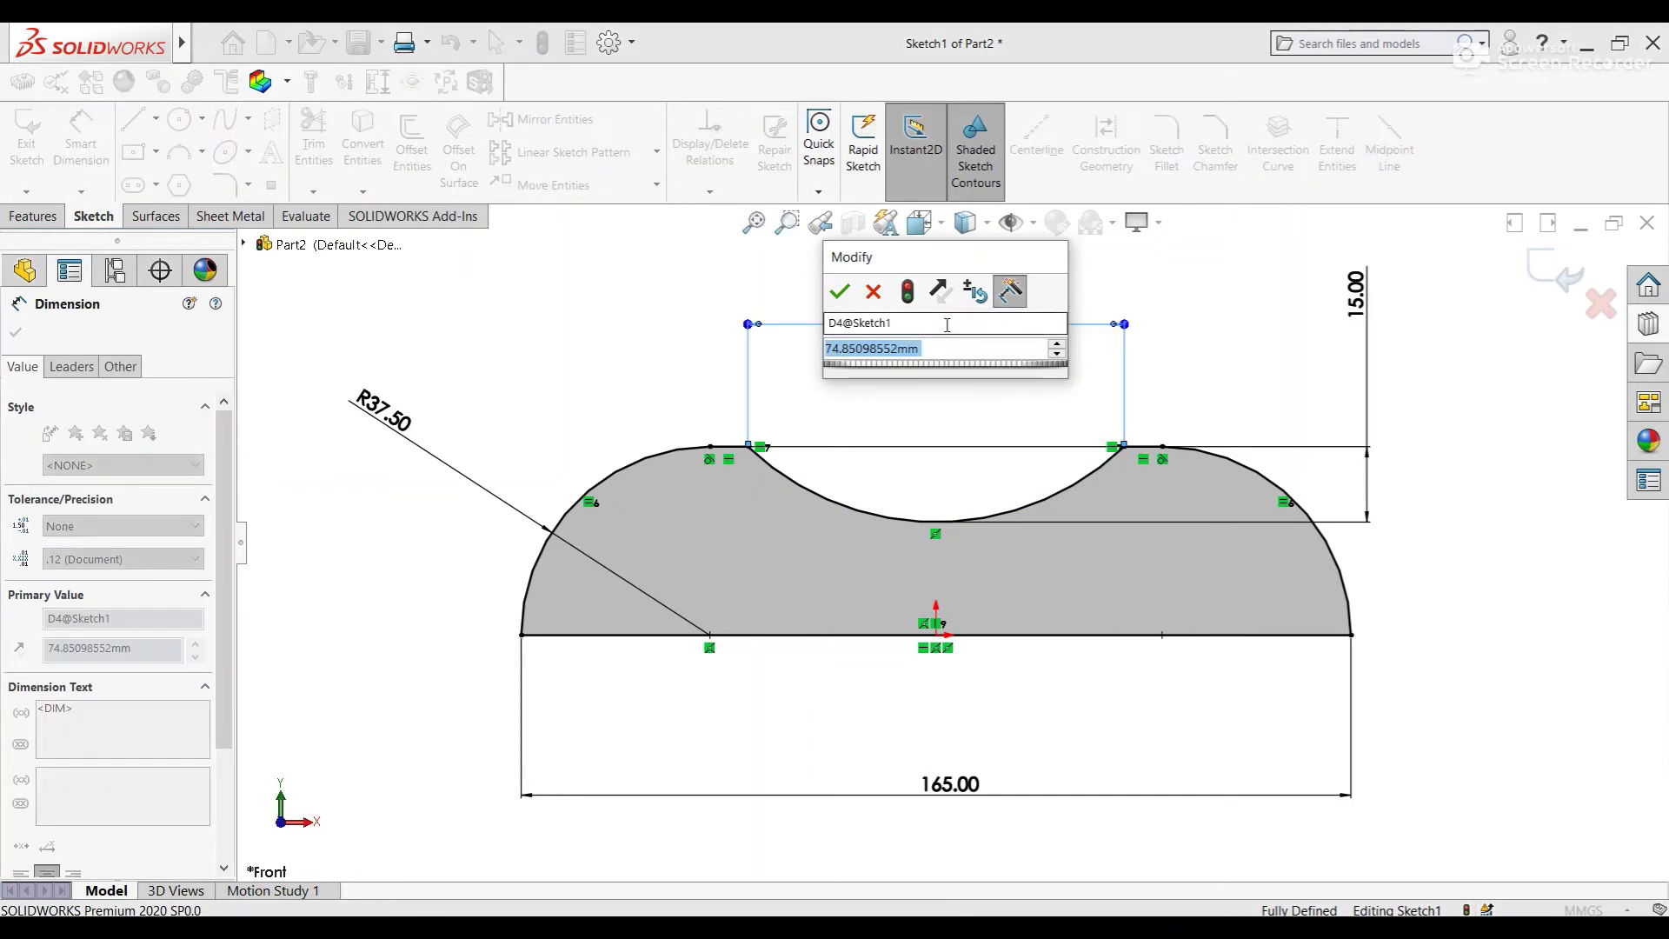
{"action": "type", "text": "50"}
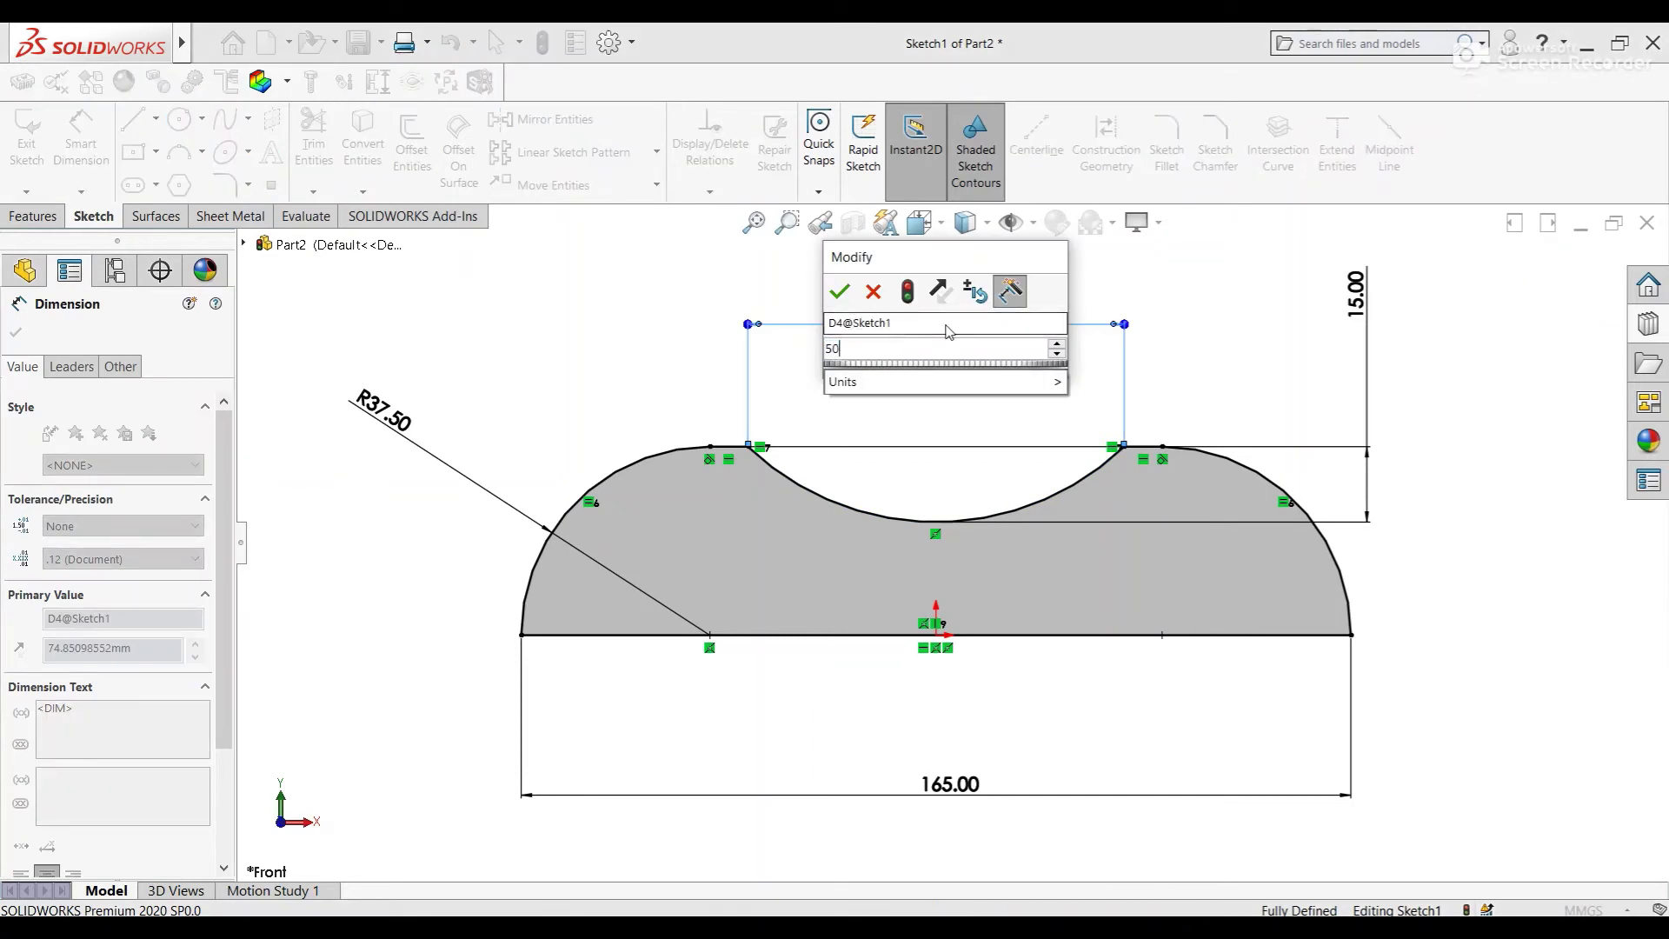
{"action": "key", "text": "Return"}
{"action": "right_click", "coordinate": [1137, 360]}
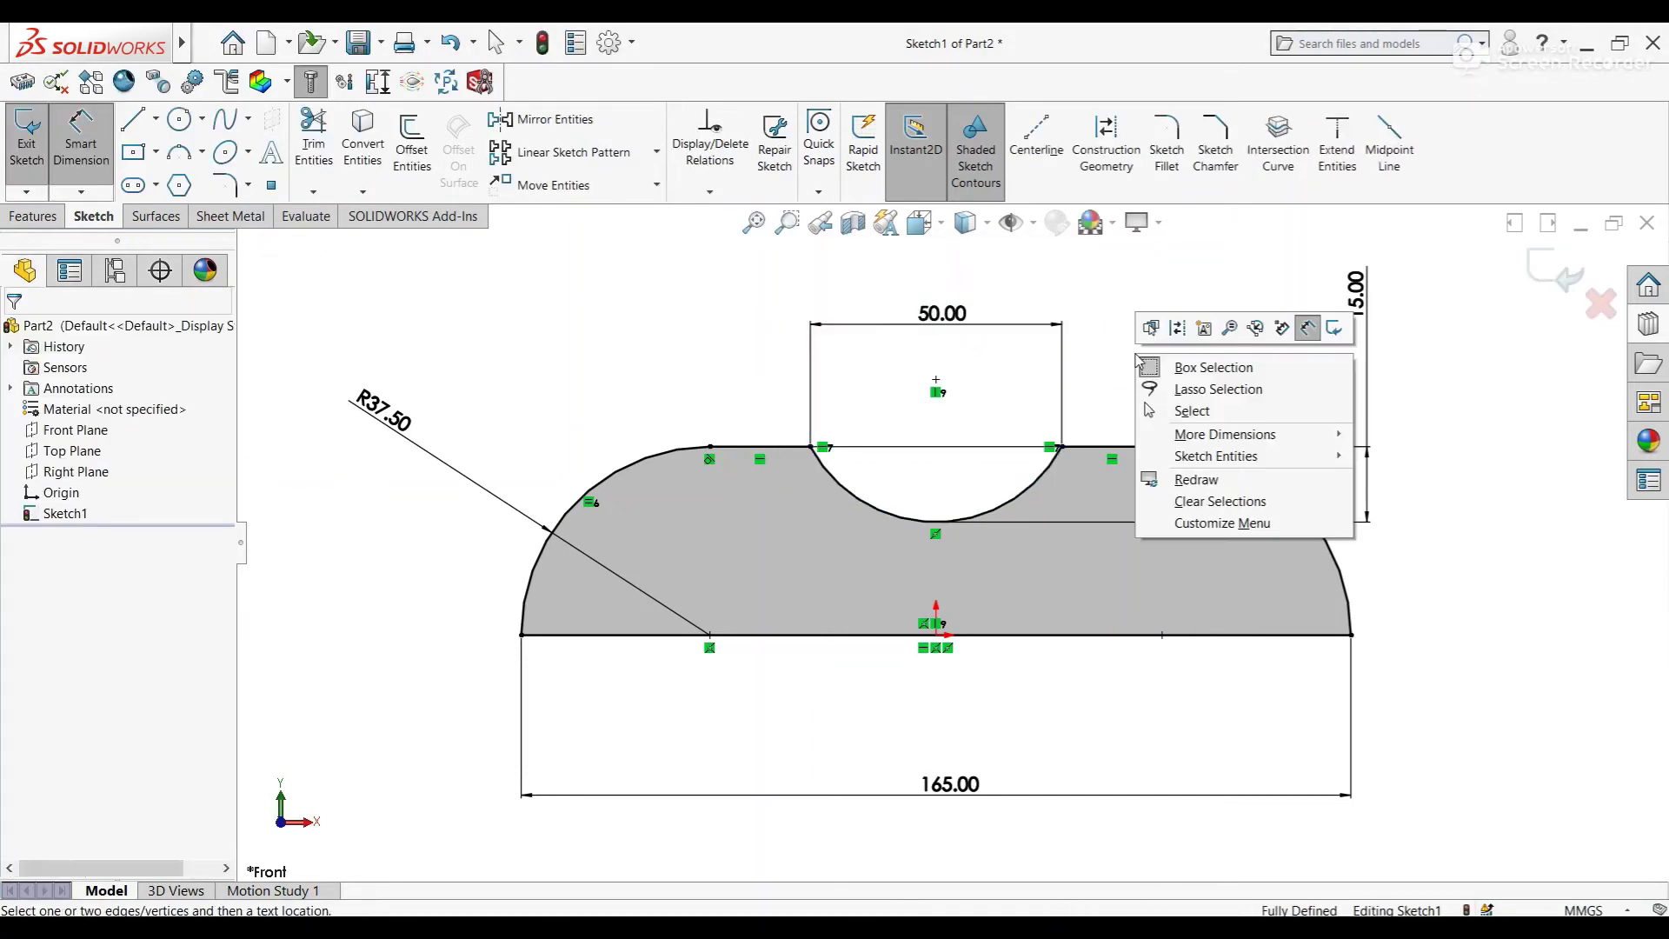
{"action": "left_click", "coordinate": [1196, 410]}
Revolve the profile 360° about the bottom line into the Revolve1 solid
{"action": "key", "text": "f"}
{"action": "scroll", "coordinate": [1122, 439], "scroll_direction": "down", "scroll_amount": 2}
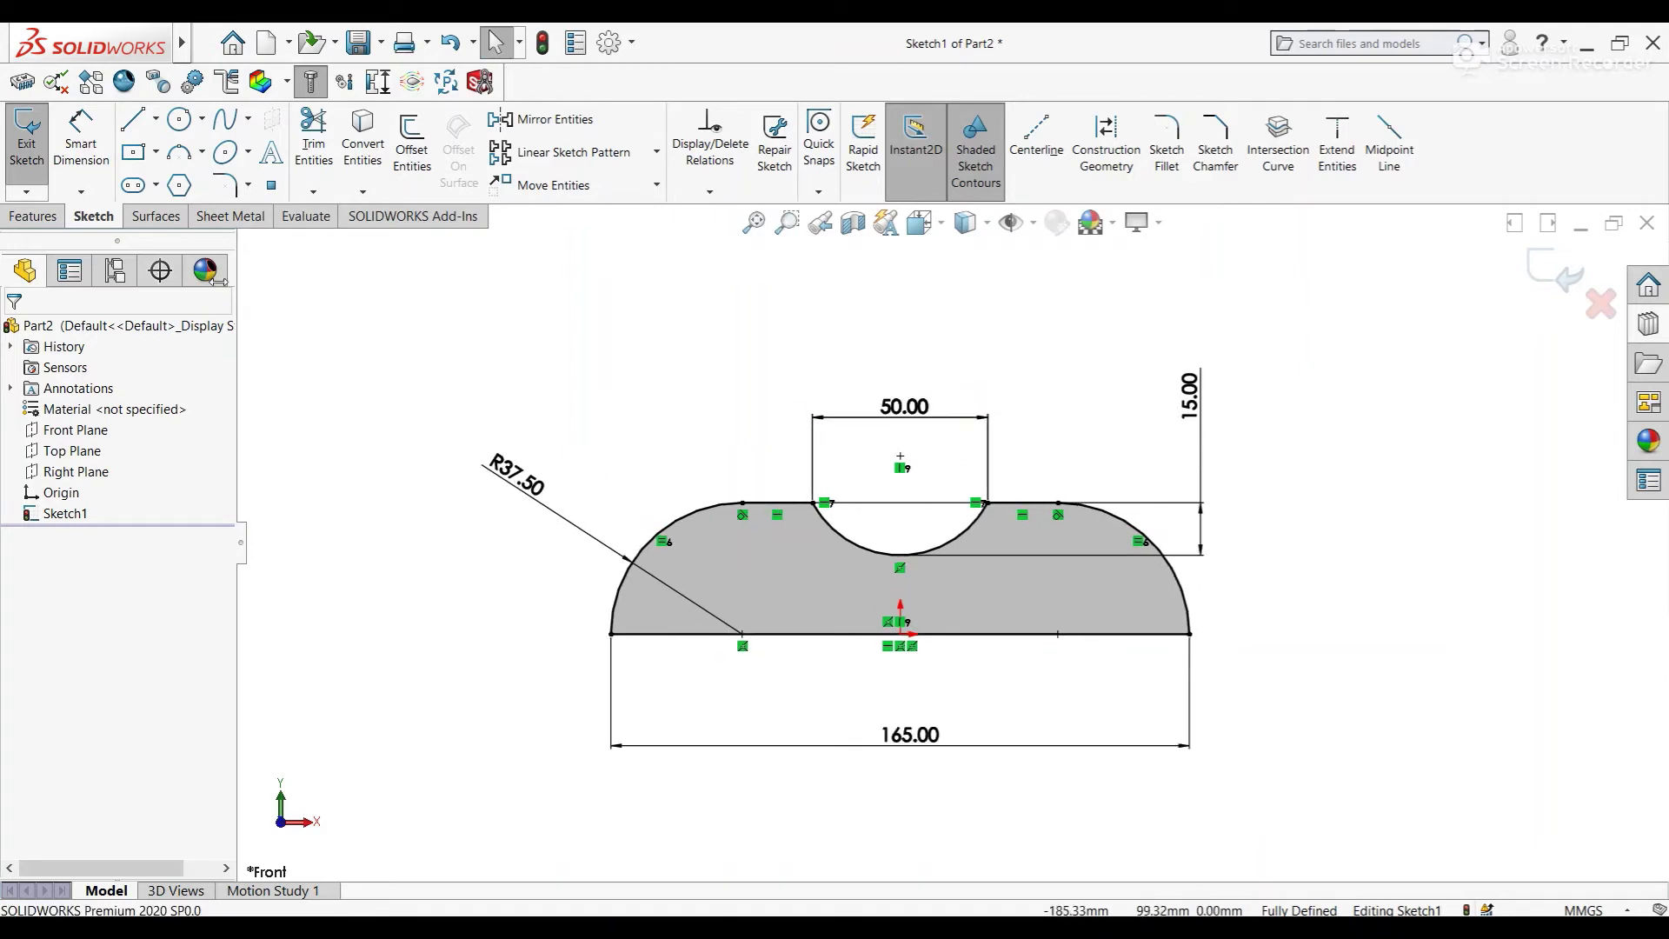
{"action": "left_click", "coordinate": [33, 216]}
{"action": "left_click", "coordinate": [97, 143]}
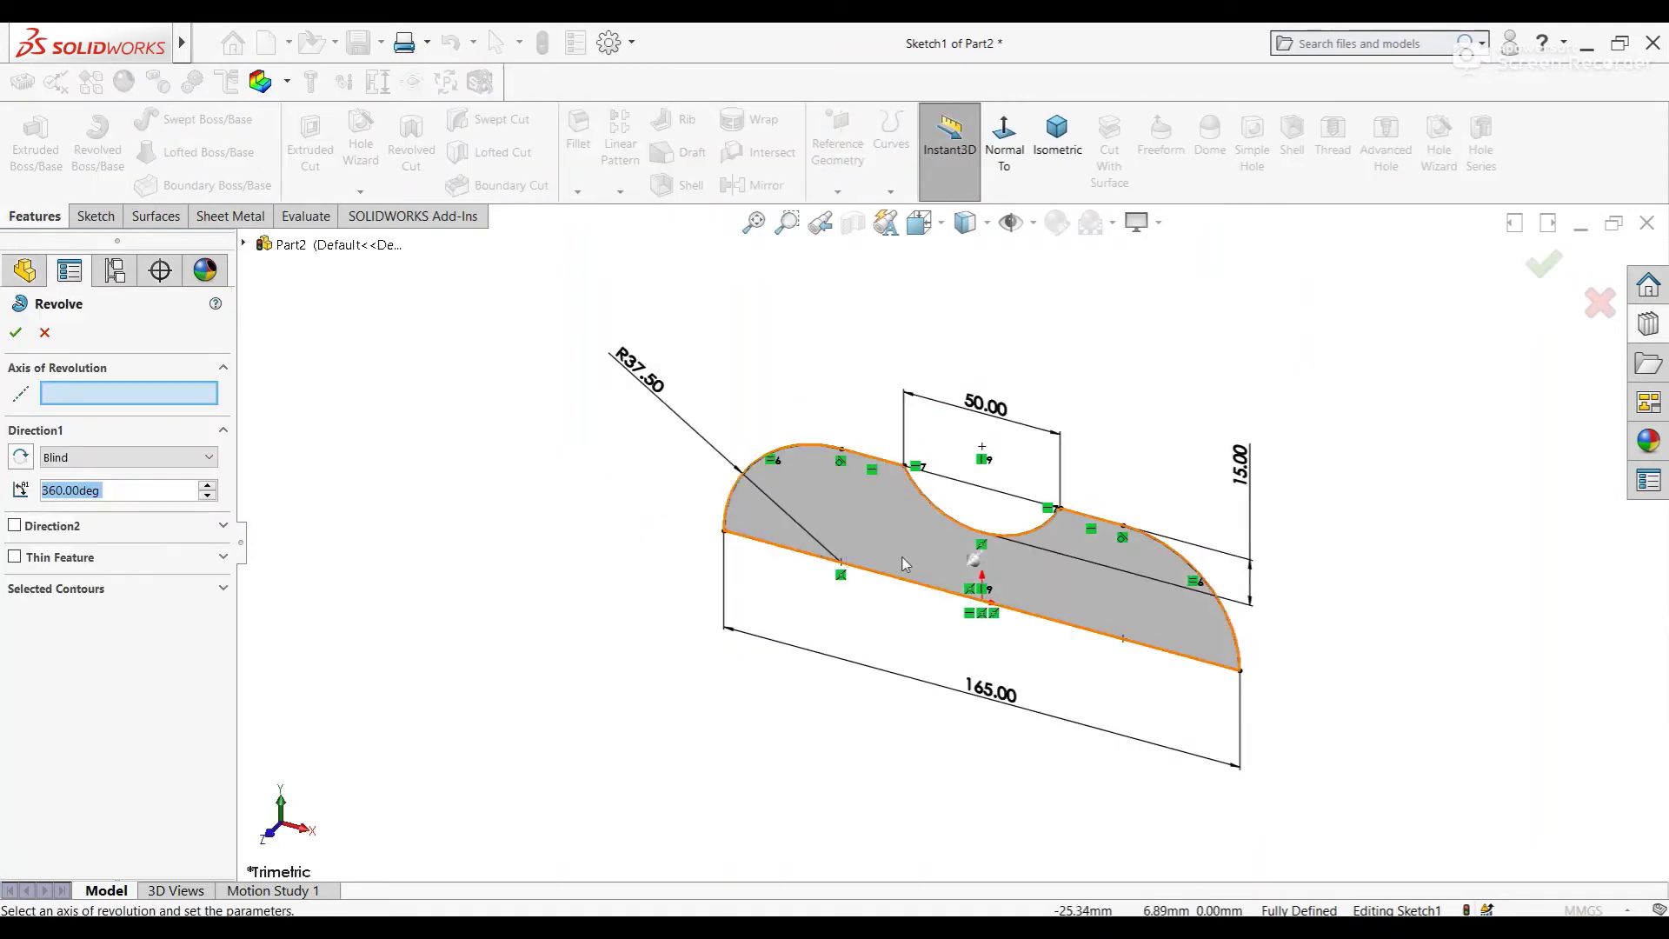
{"action": "left_click", "coordinate": [909, 584]}
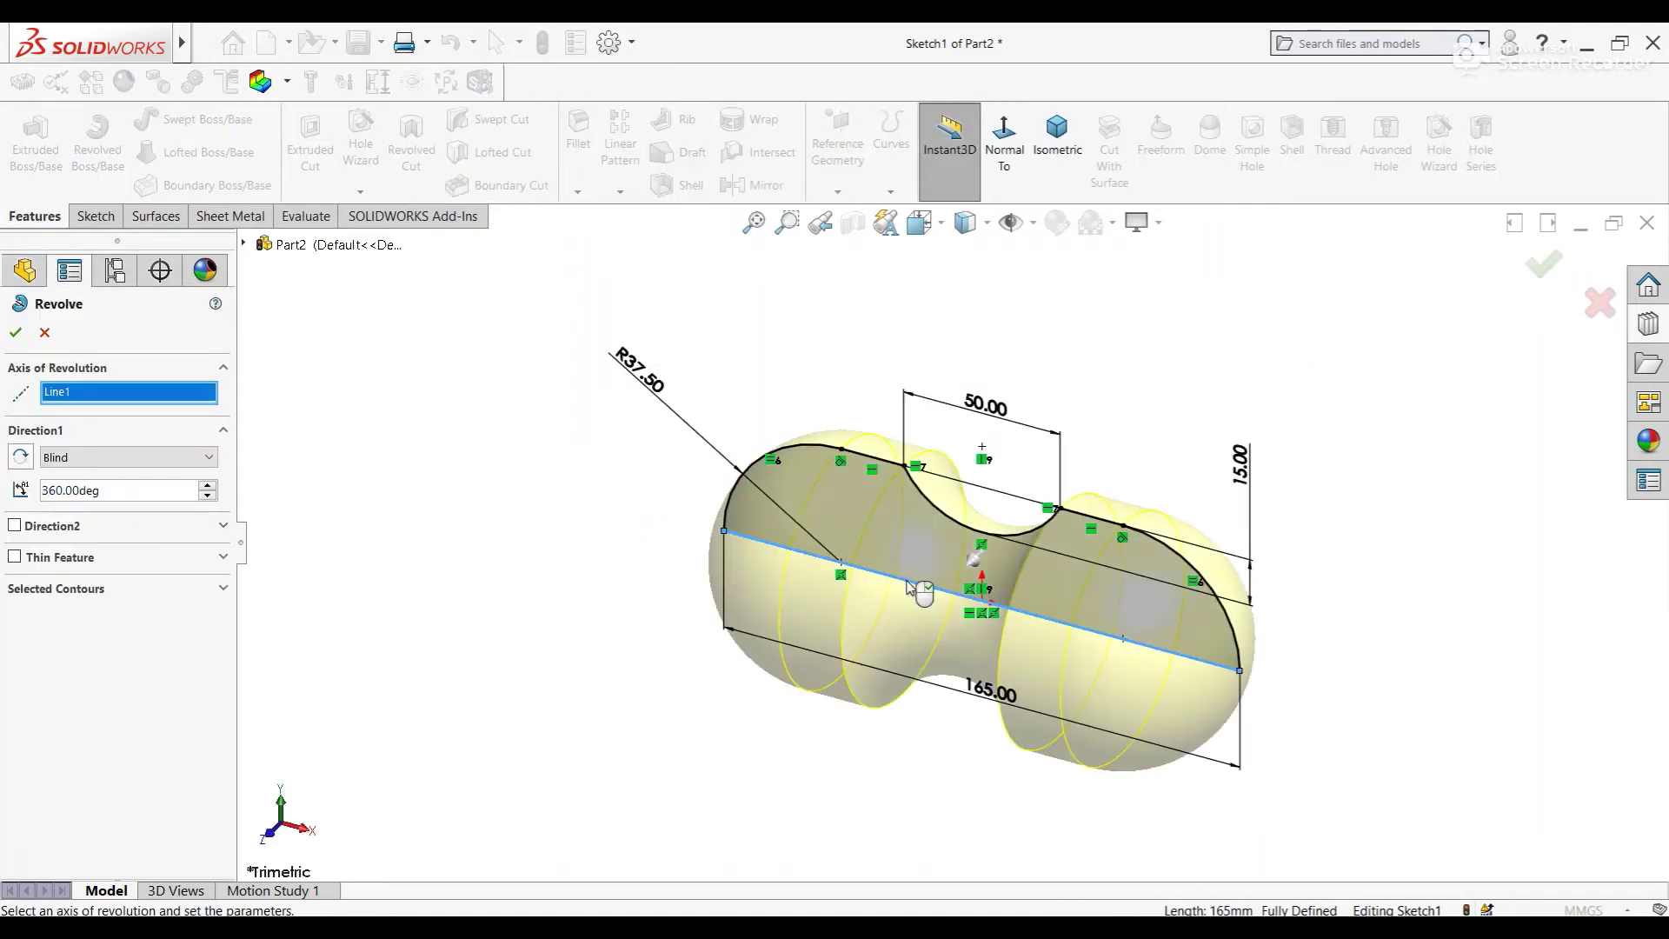
{"action": "left_click", "coordinate": [16, 331]}
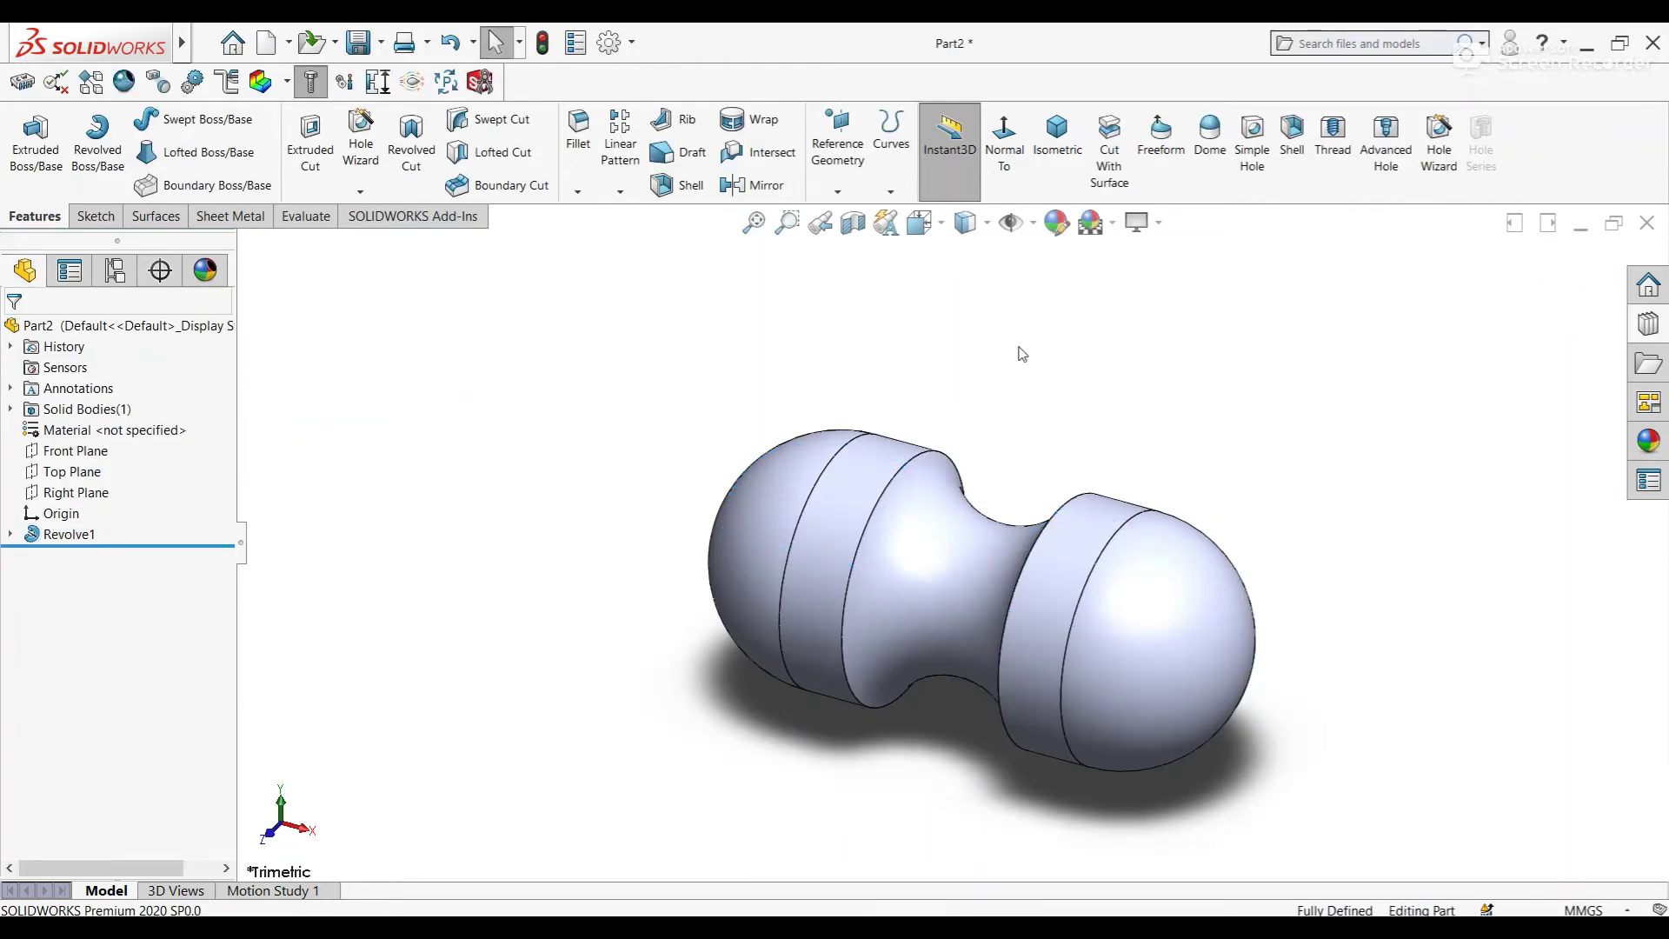
Start a new reference plane, after abandoning an accidental reference axis
{"action": "left_click", "coordinate": [838, 139]}
{"action": "left_click", "coordinate": [848, 235]}
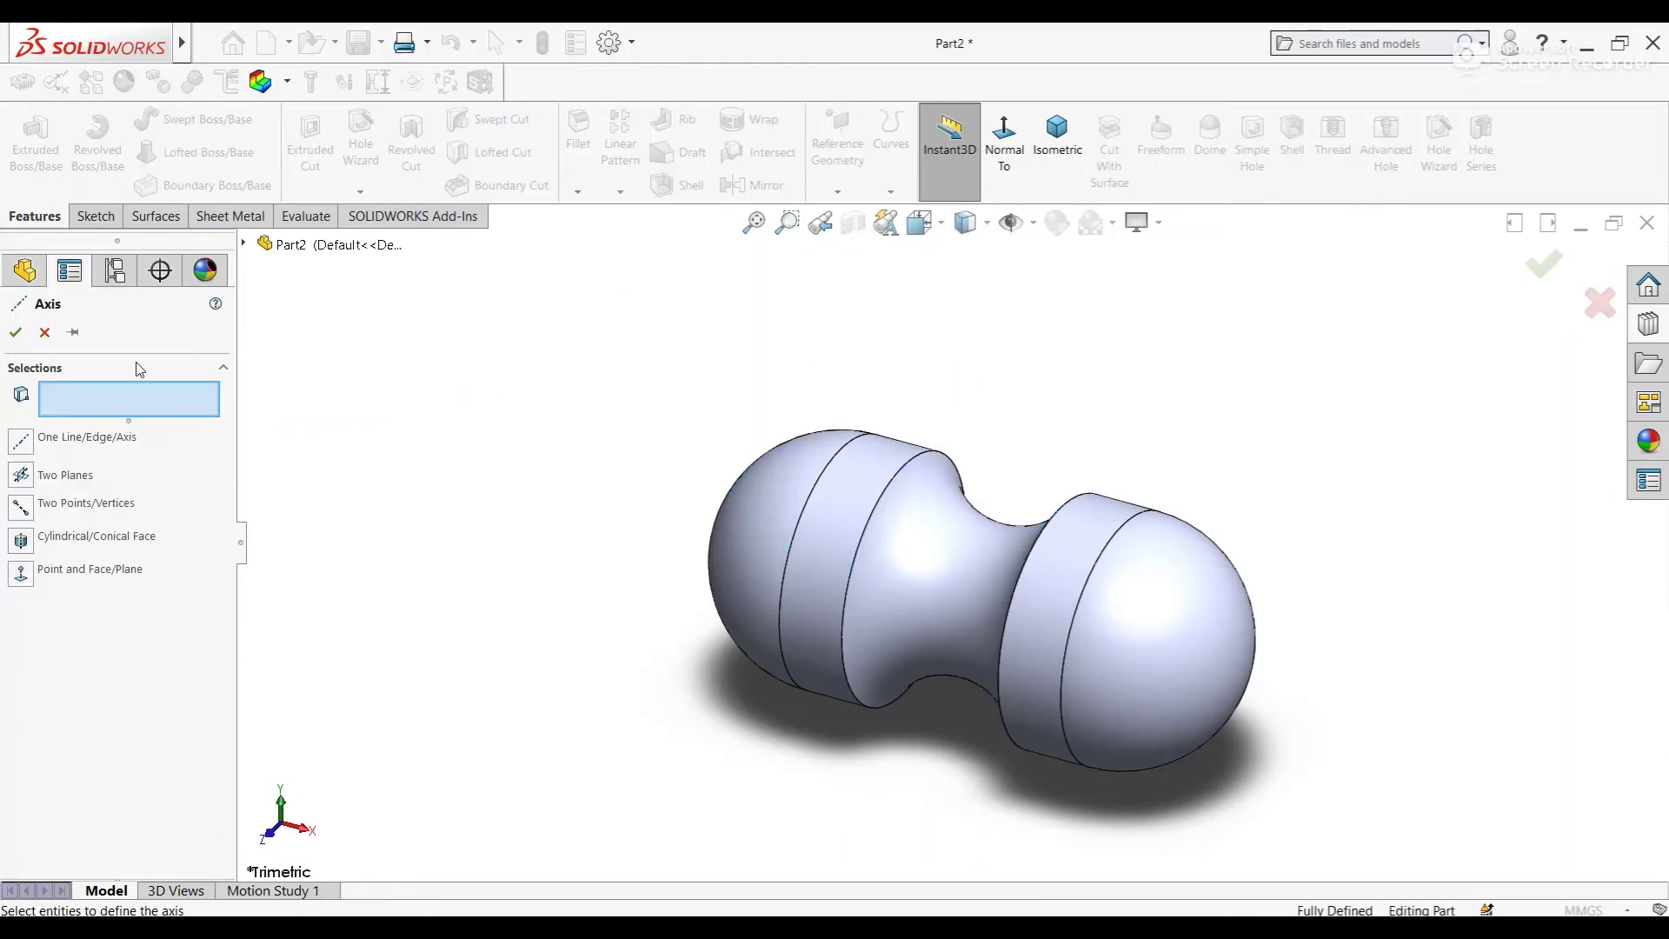
{"action": "left_click", "coordinate": [44, 331]}
{"action": "left_click", "coordinate": [837, 143]}
{"action": "left_click", "coordinate": [850, 214]}
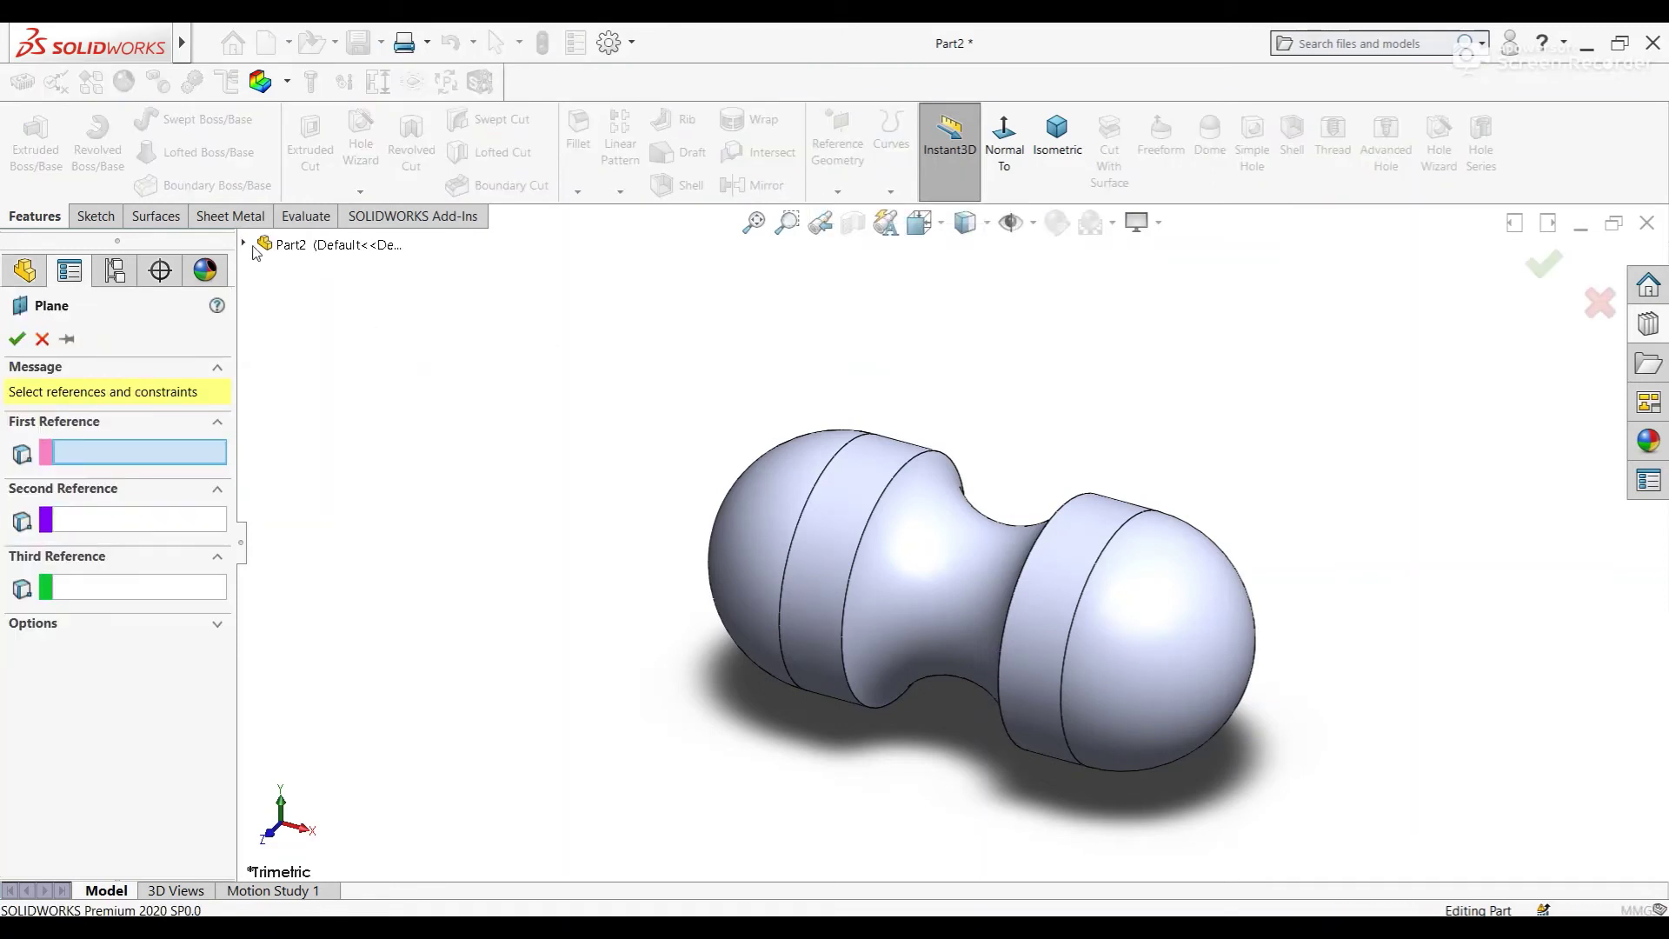
Define Plane1 offset 30 mm from the Right Plane and select it
{"action": "left_click", "coordinate": [259, 246]}
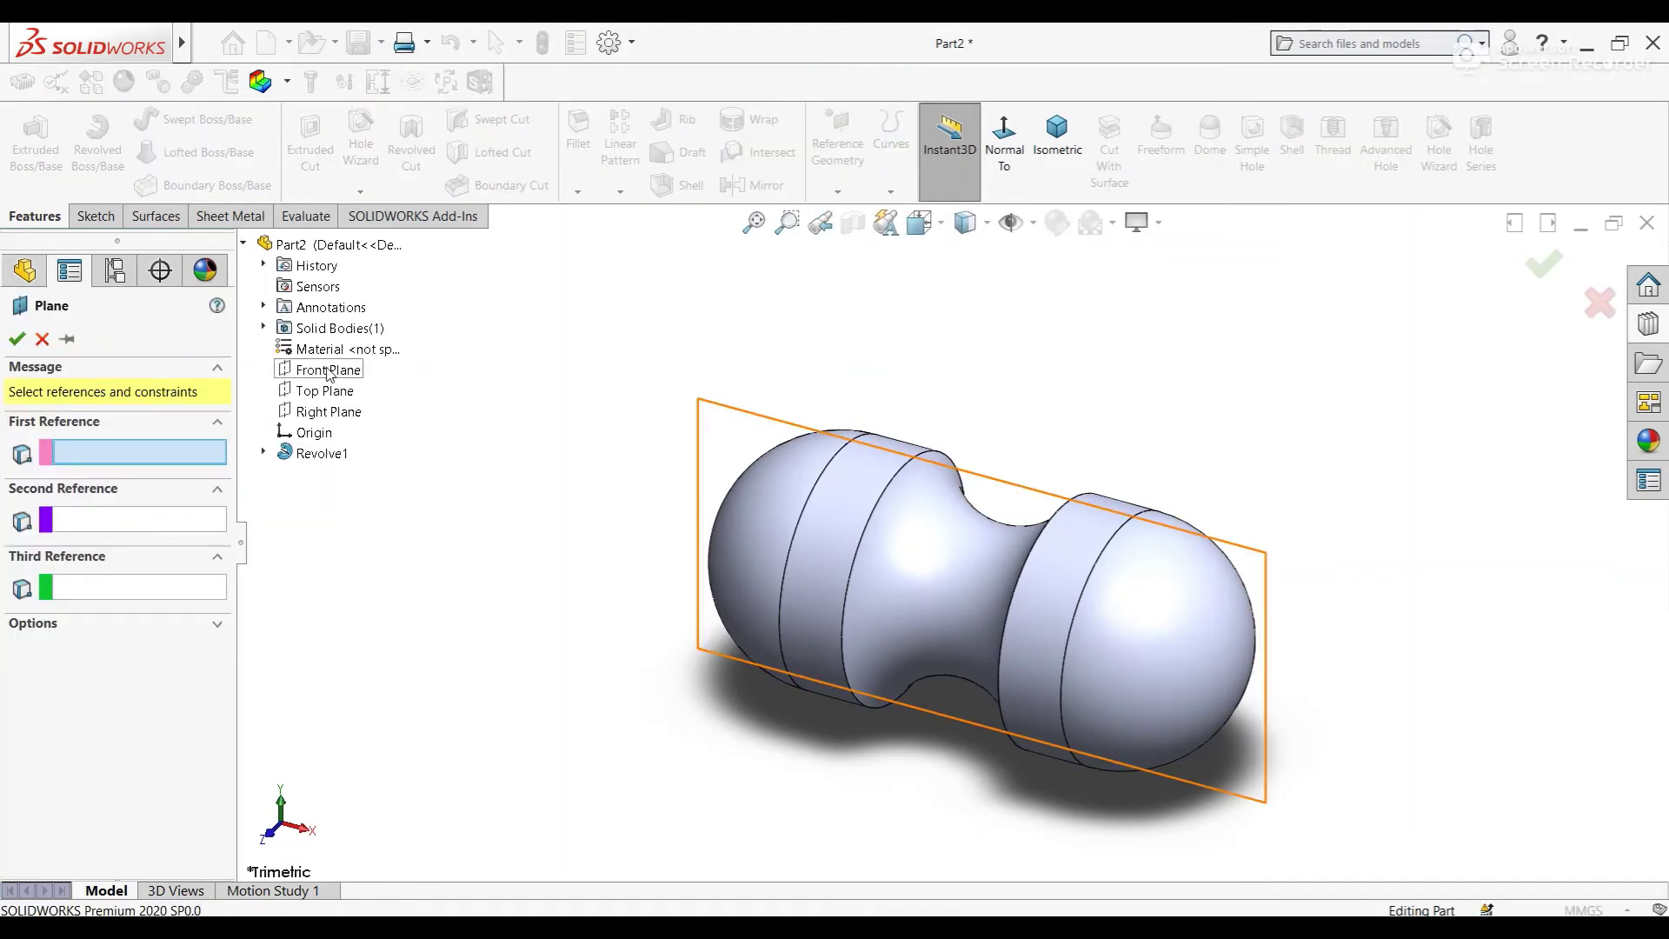
{"action": "left_click", "coordinate": [344, 416]}
{"action": "scroll", "coordinate": [213, 598], "scroll_direction": "down", "scroll_amount": 1}
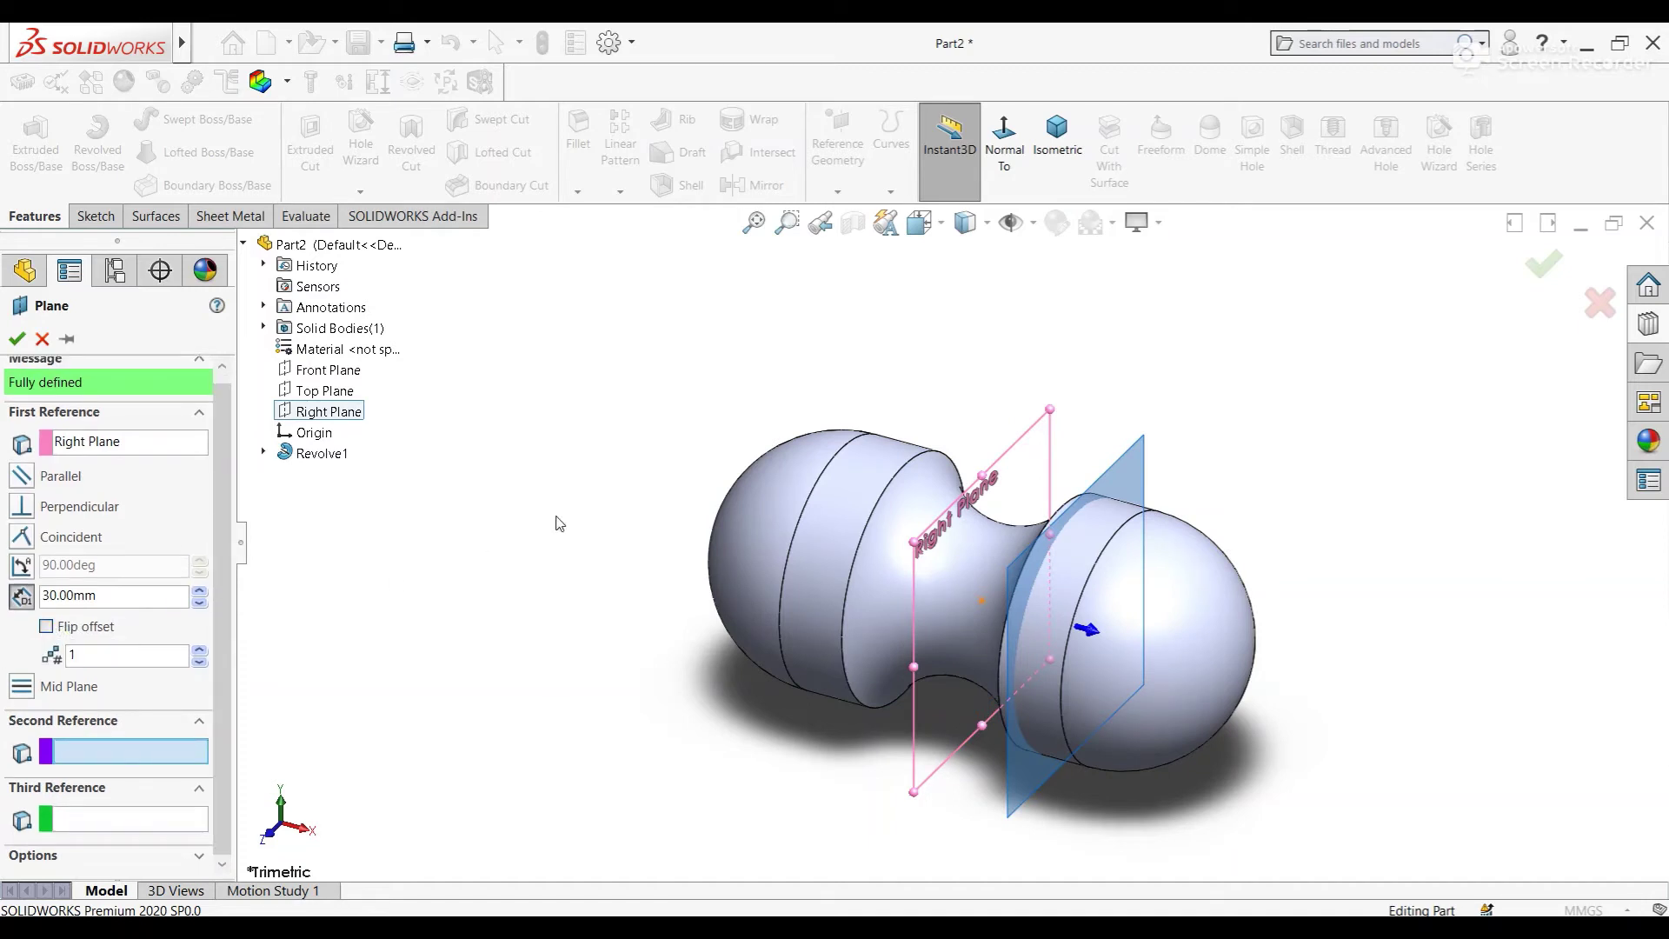
{"action": "mouse_move", "coordinate": [559, 522]}
{"action": "middle_mouse_down"}
{"action": "mouse_move", "coordinate": [596, 499]}
{"action": "mouse_move", "coordinate": [334, 482]}
{"action": "middle_mouse_up"}
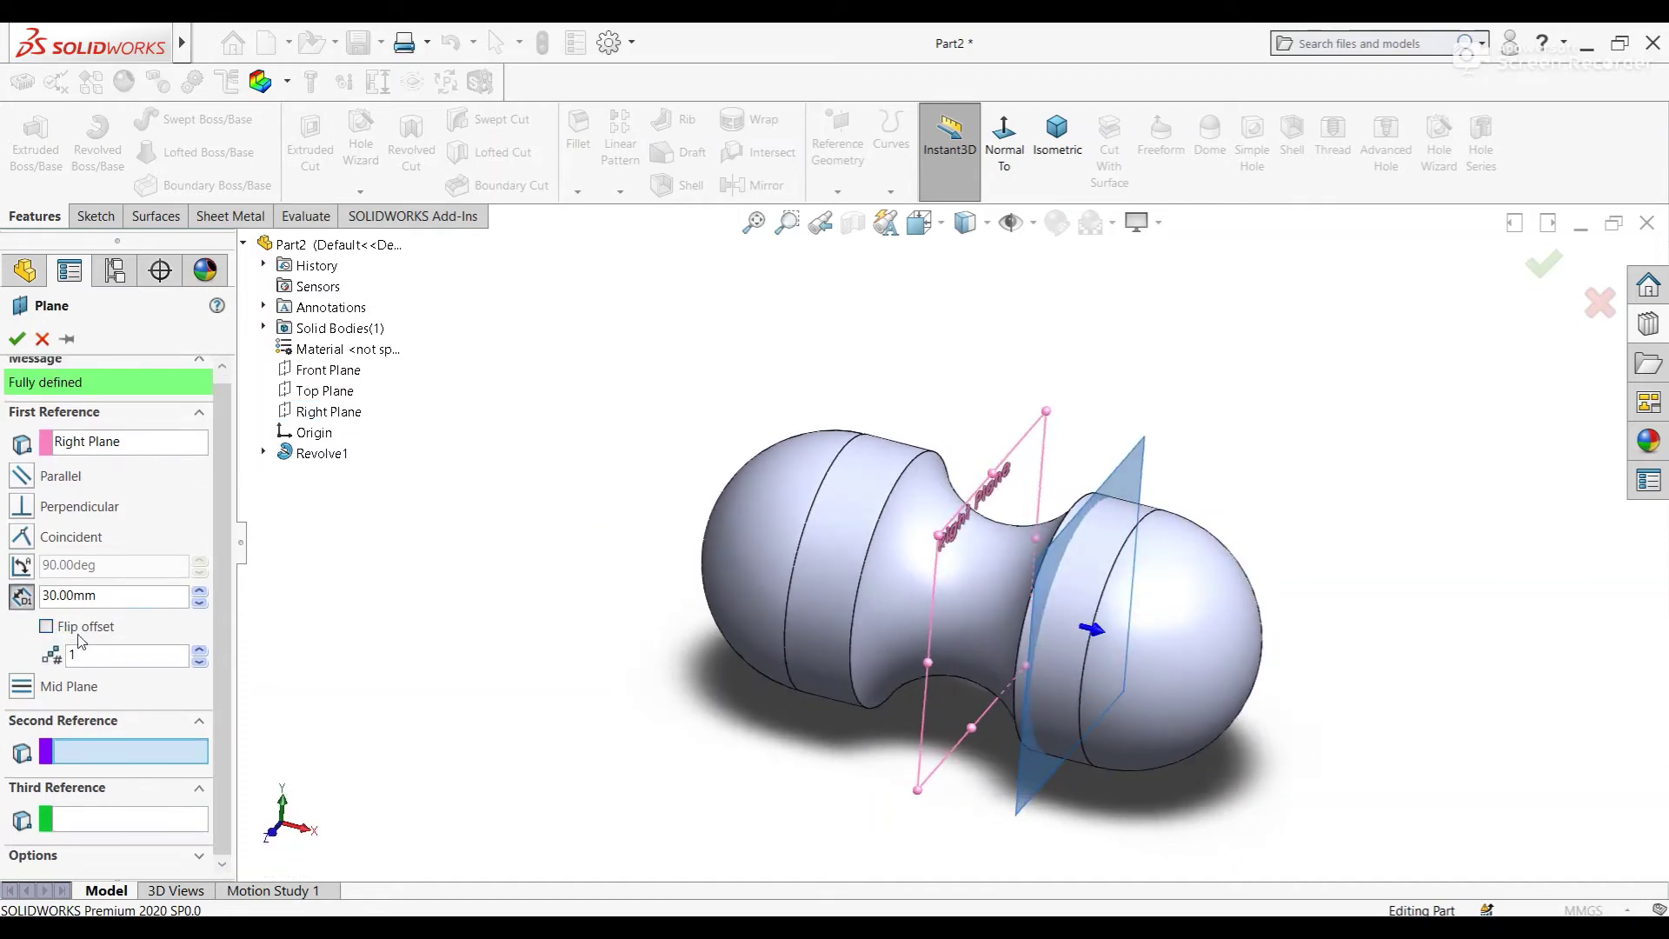
{"action": "left_click", "coordinate": [13, 343]}
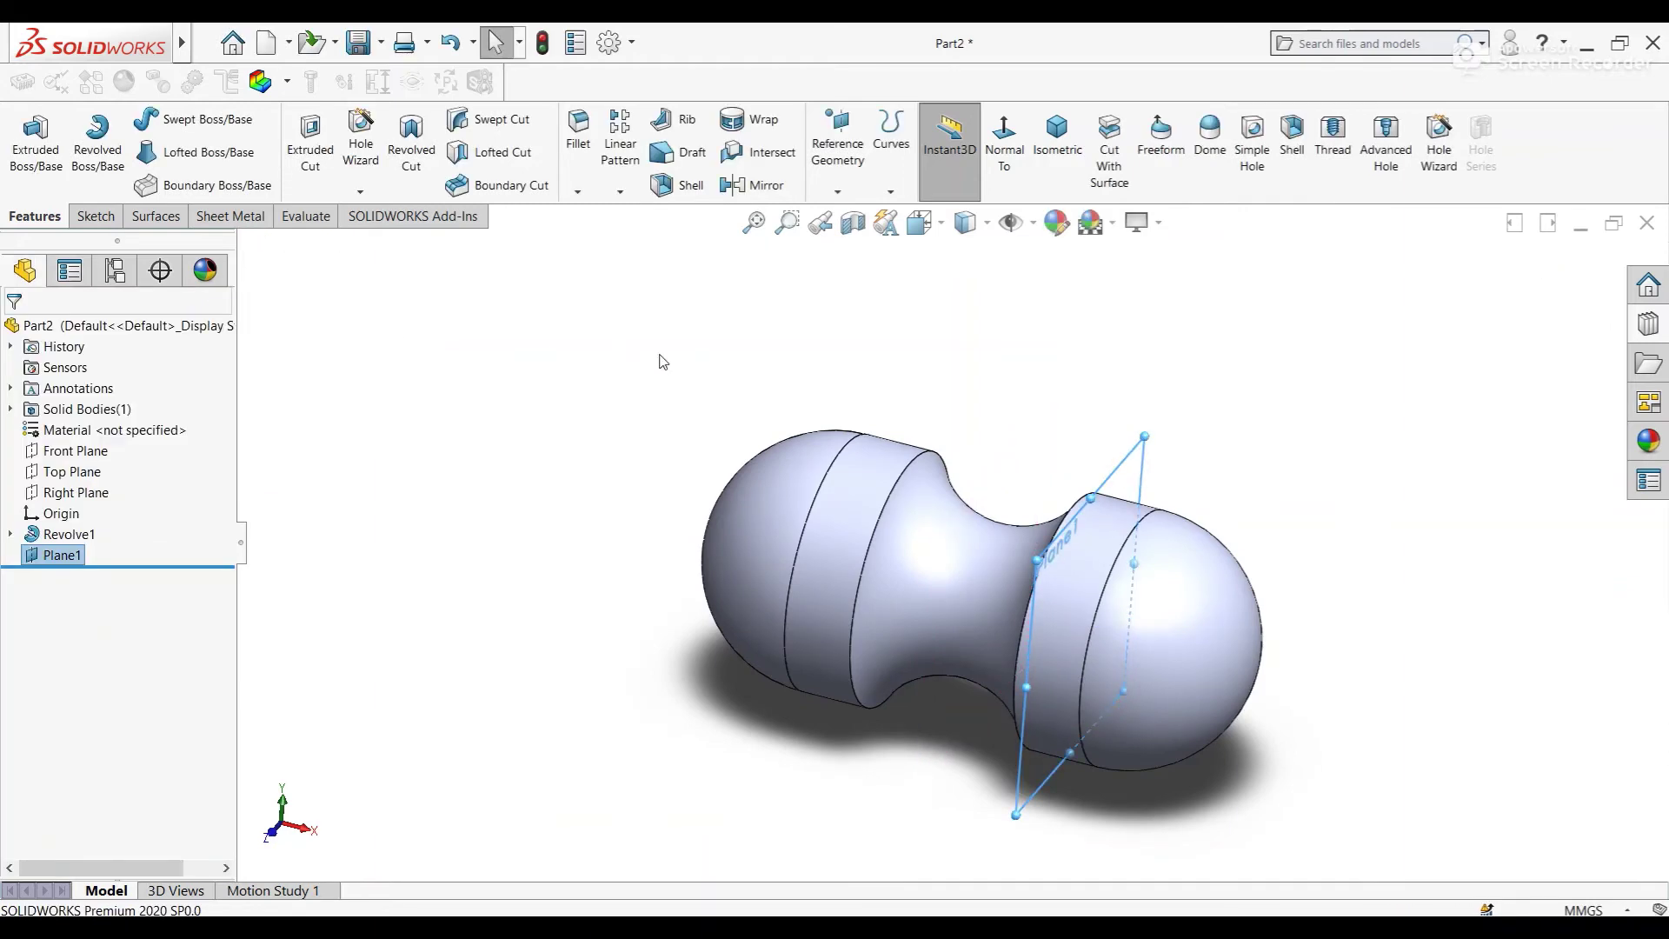
{"action": "mouse_move", "coordinate": [905, 402]}
{"action": "middle_mouse_down"}
{"action": "mouse_move", "coordinate": [864, 379]}
{"action": "mouse_move", "coordinate": [993, 436]}
{"action": "middle_mouse_up"}
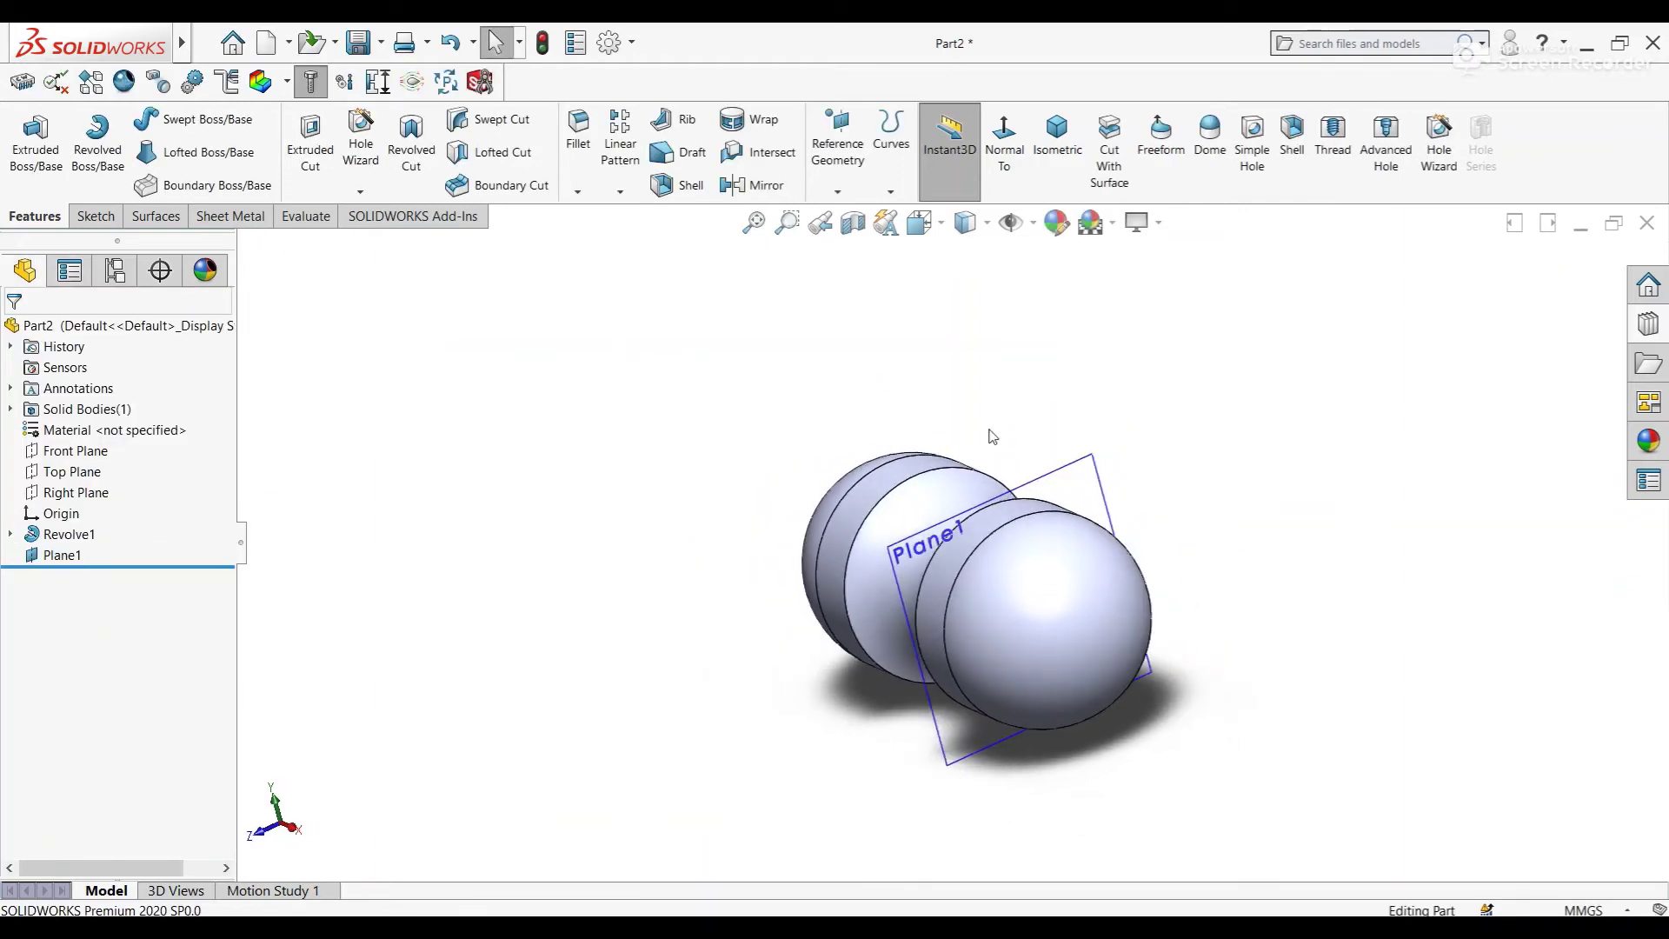
{"action": "left_click", "coordinate": [1097, 474]}
Start a sketch on Plane1 and draw a vertical line down from the head circle's top
{"action": "left_click", "coordinate": [1155, 446]}
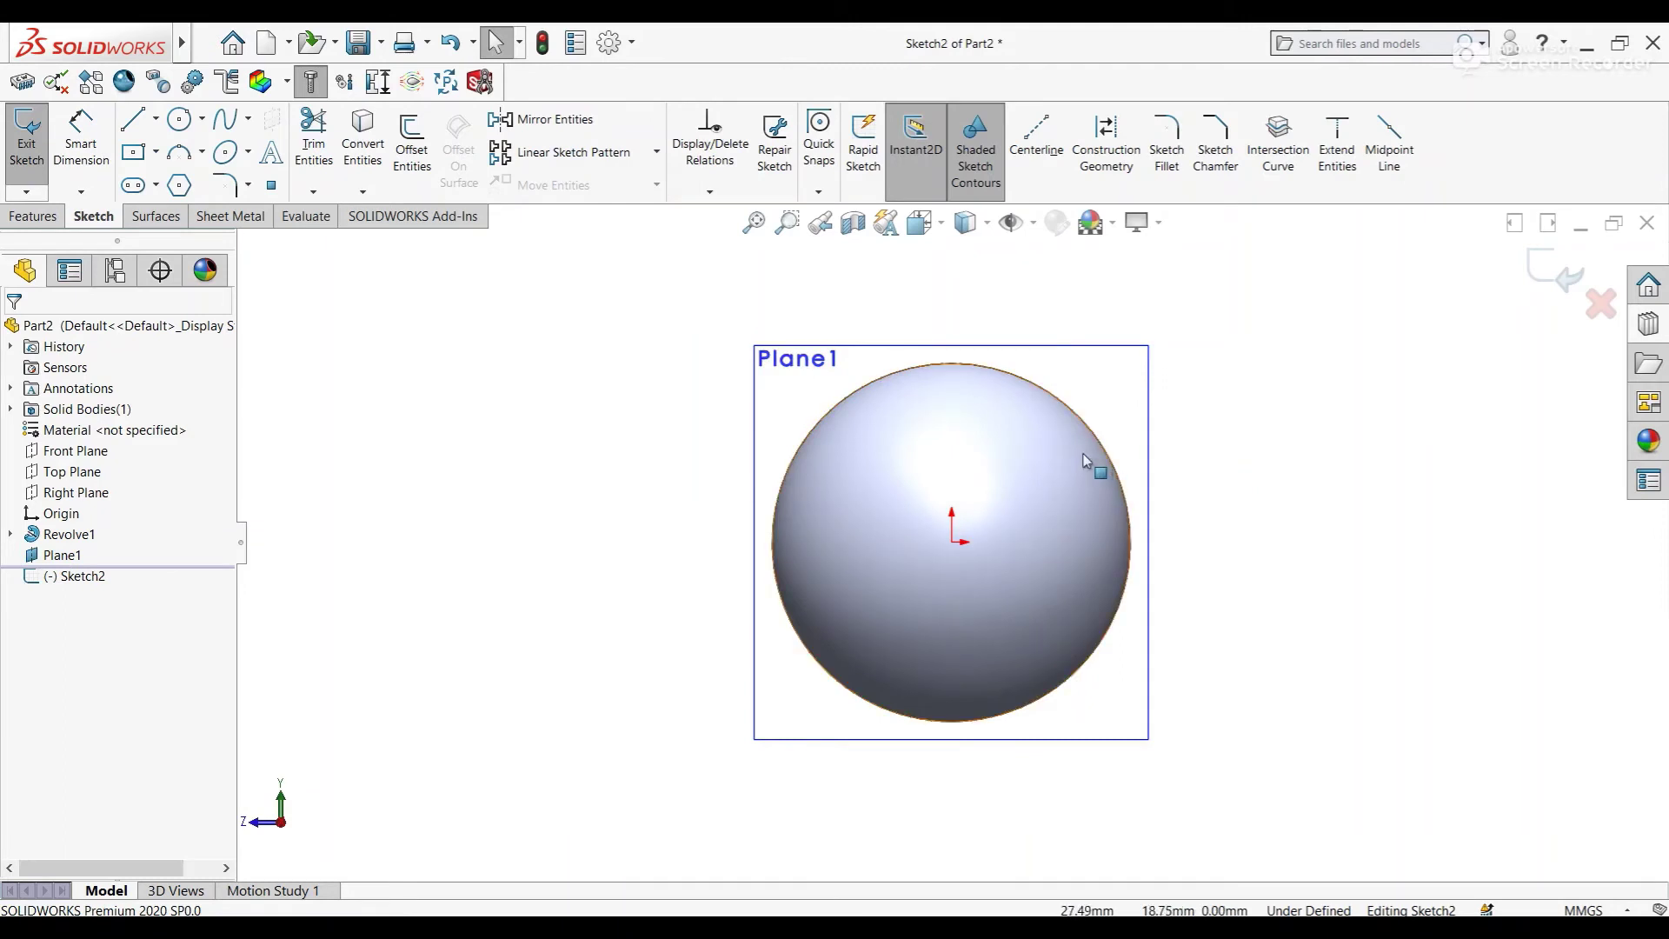
{"action": "left_click", "coordinate": [863, 388]}
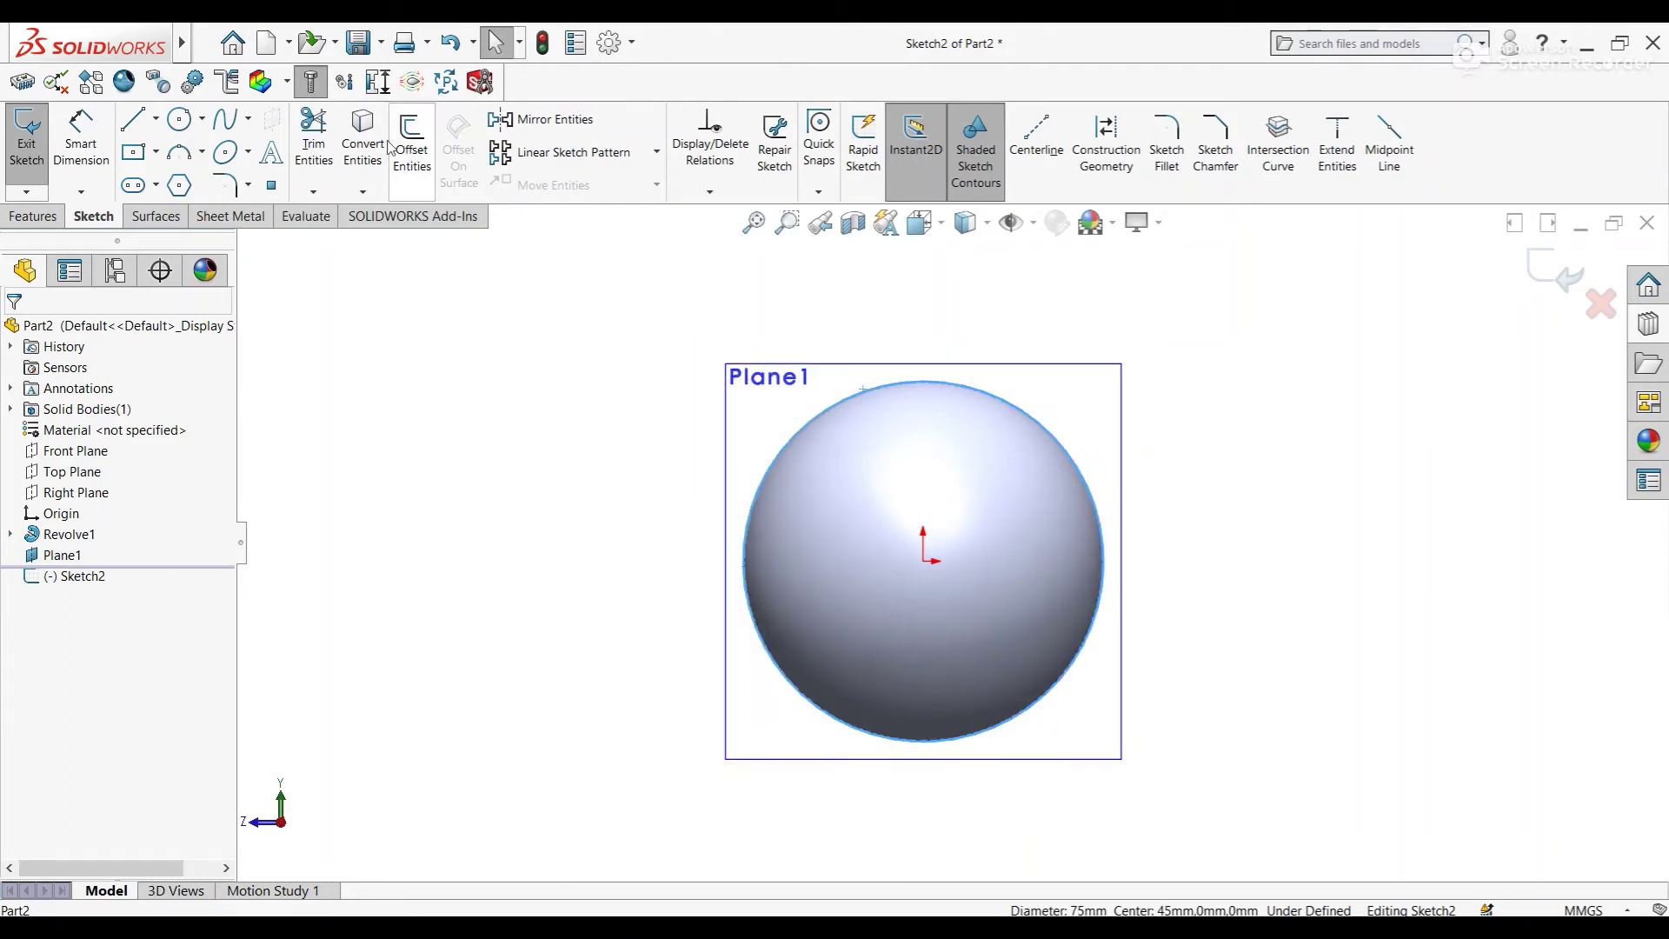
{"action": "left_click", "coordinate": [380, 425]}
{"action": "left_click", "coordinate": [133, 122]}
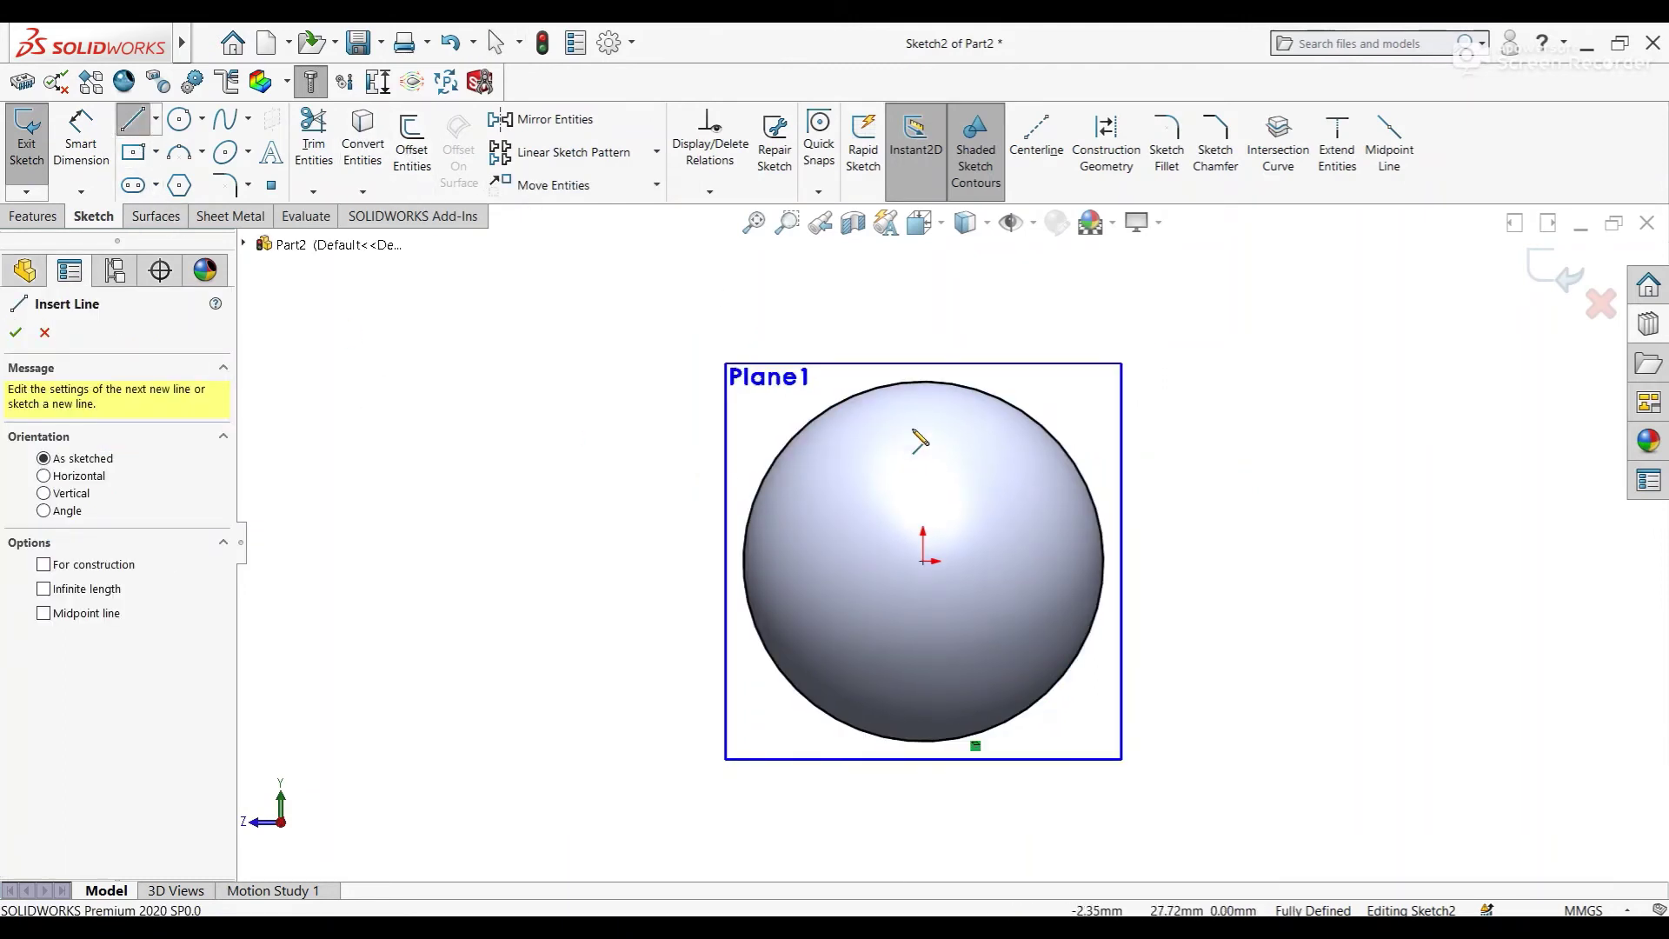
{"action": "left_click", "coordinate": [897, 385]}
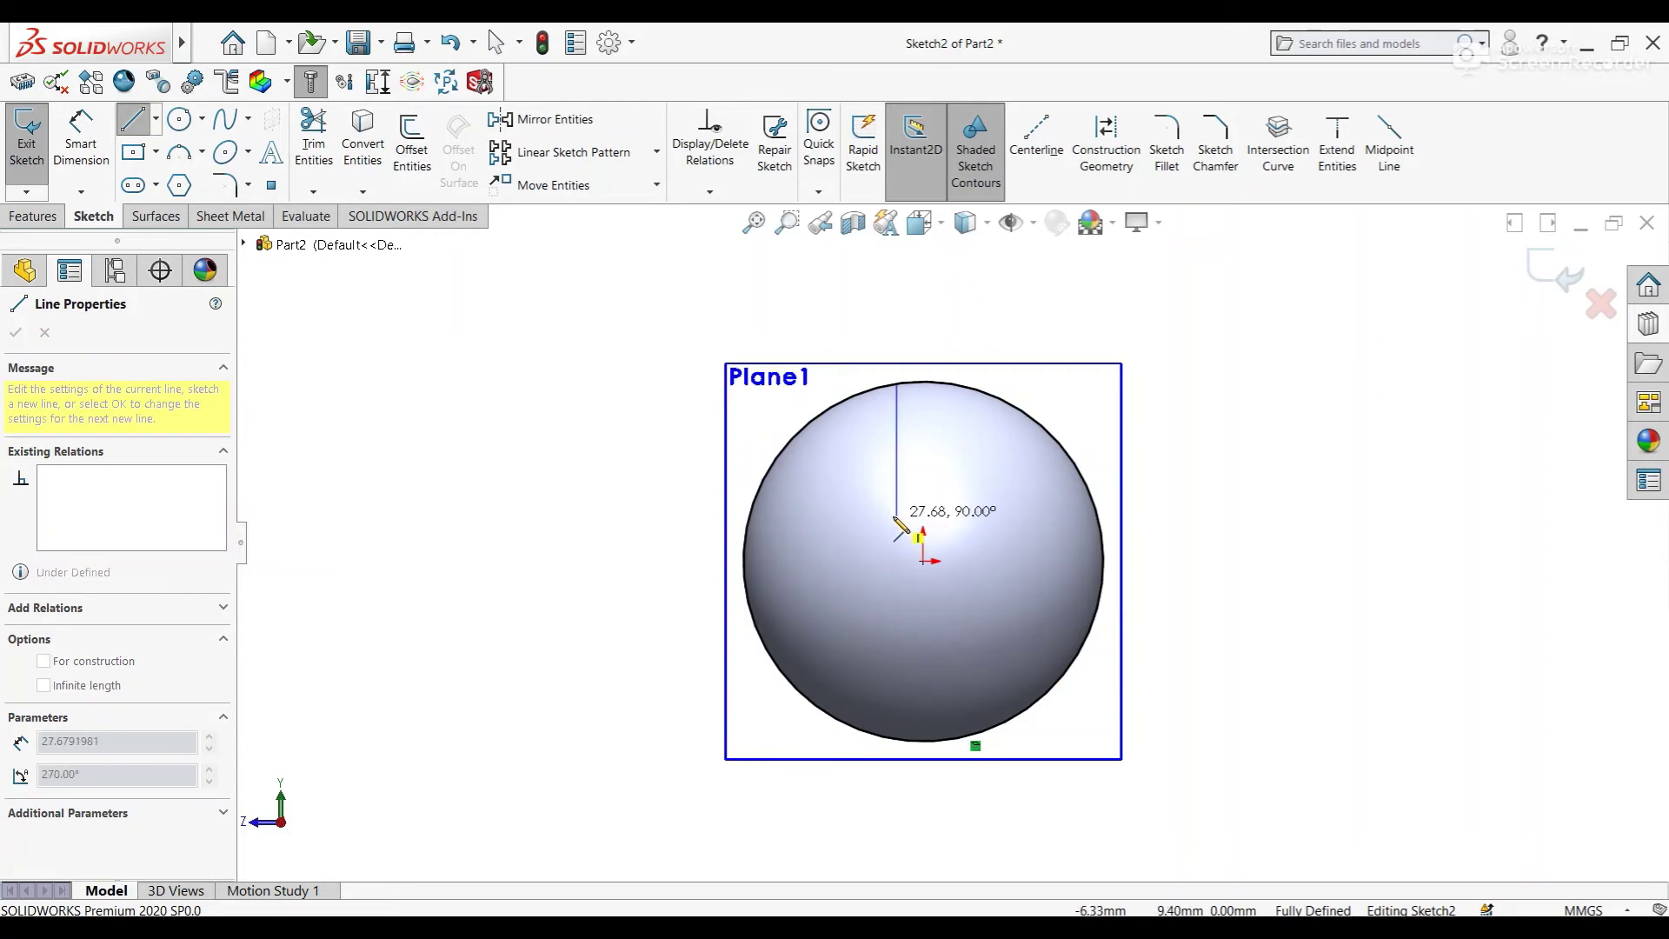
{"action": "left_click", "coordinate": [896, 517]}
Finish the horizontal line to the circle's left edge and dimension the vertical line 10 mm from the origin
{"action": "left_click", "coordinate": [749, 519]}
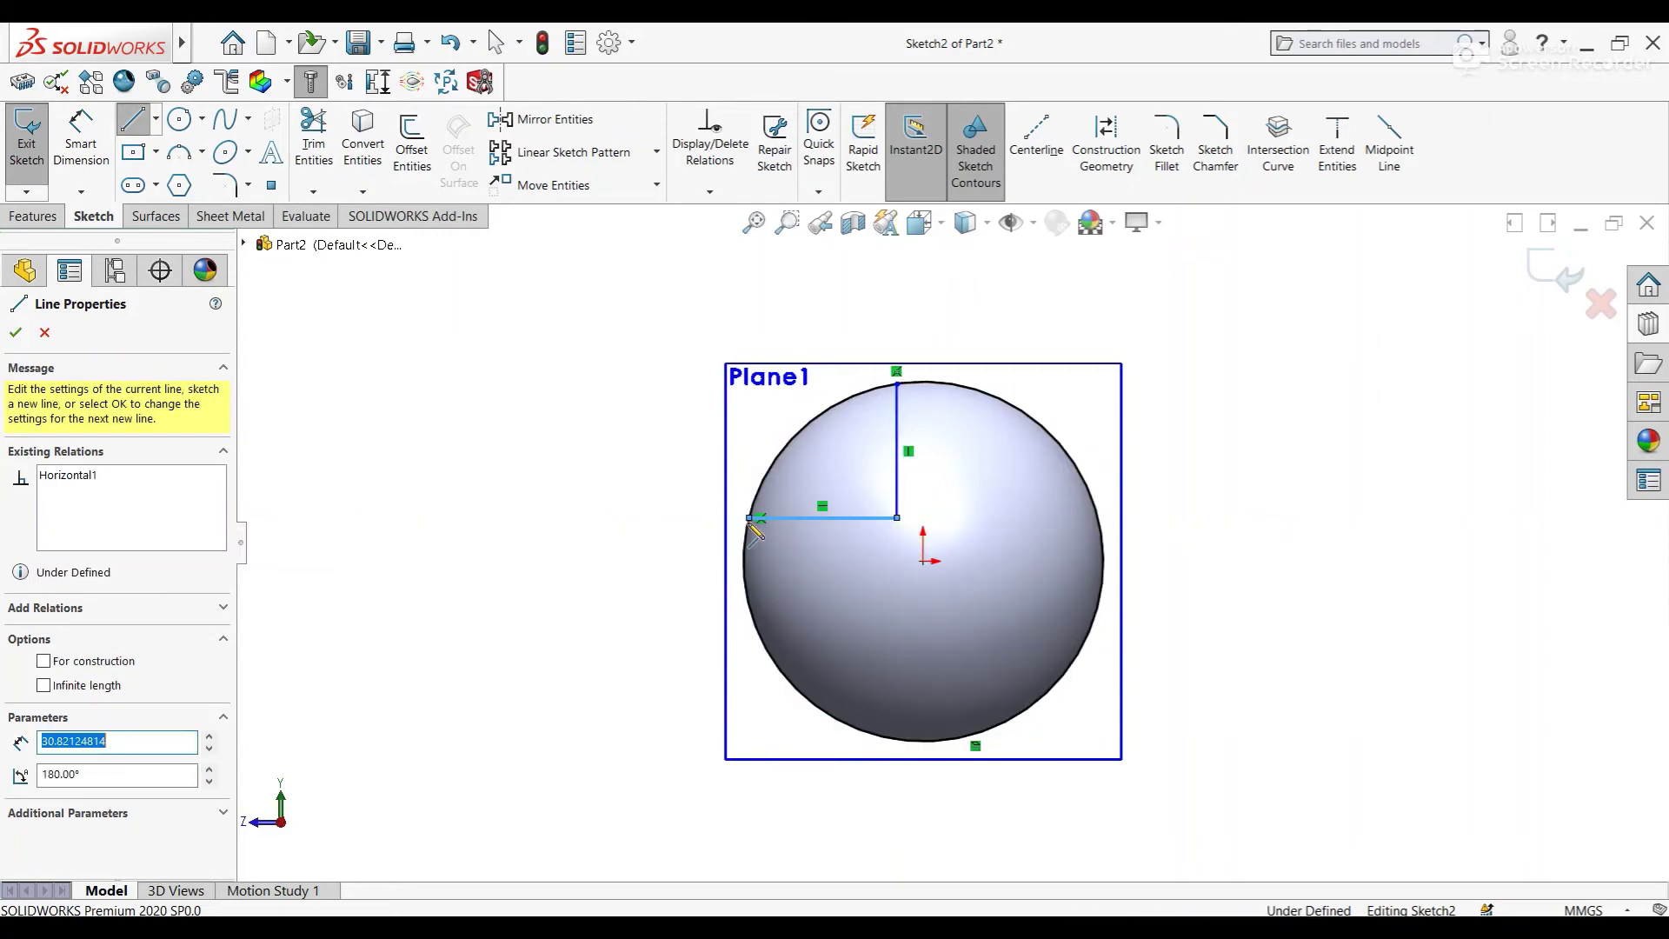
{"action": "key", "text": "Escape"}
{"action": "left_click", "coordinate": [81, 139]}
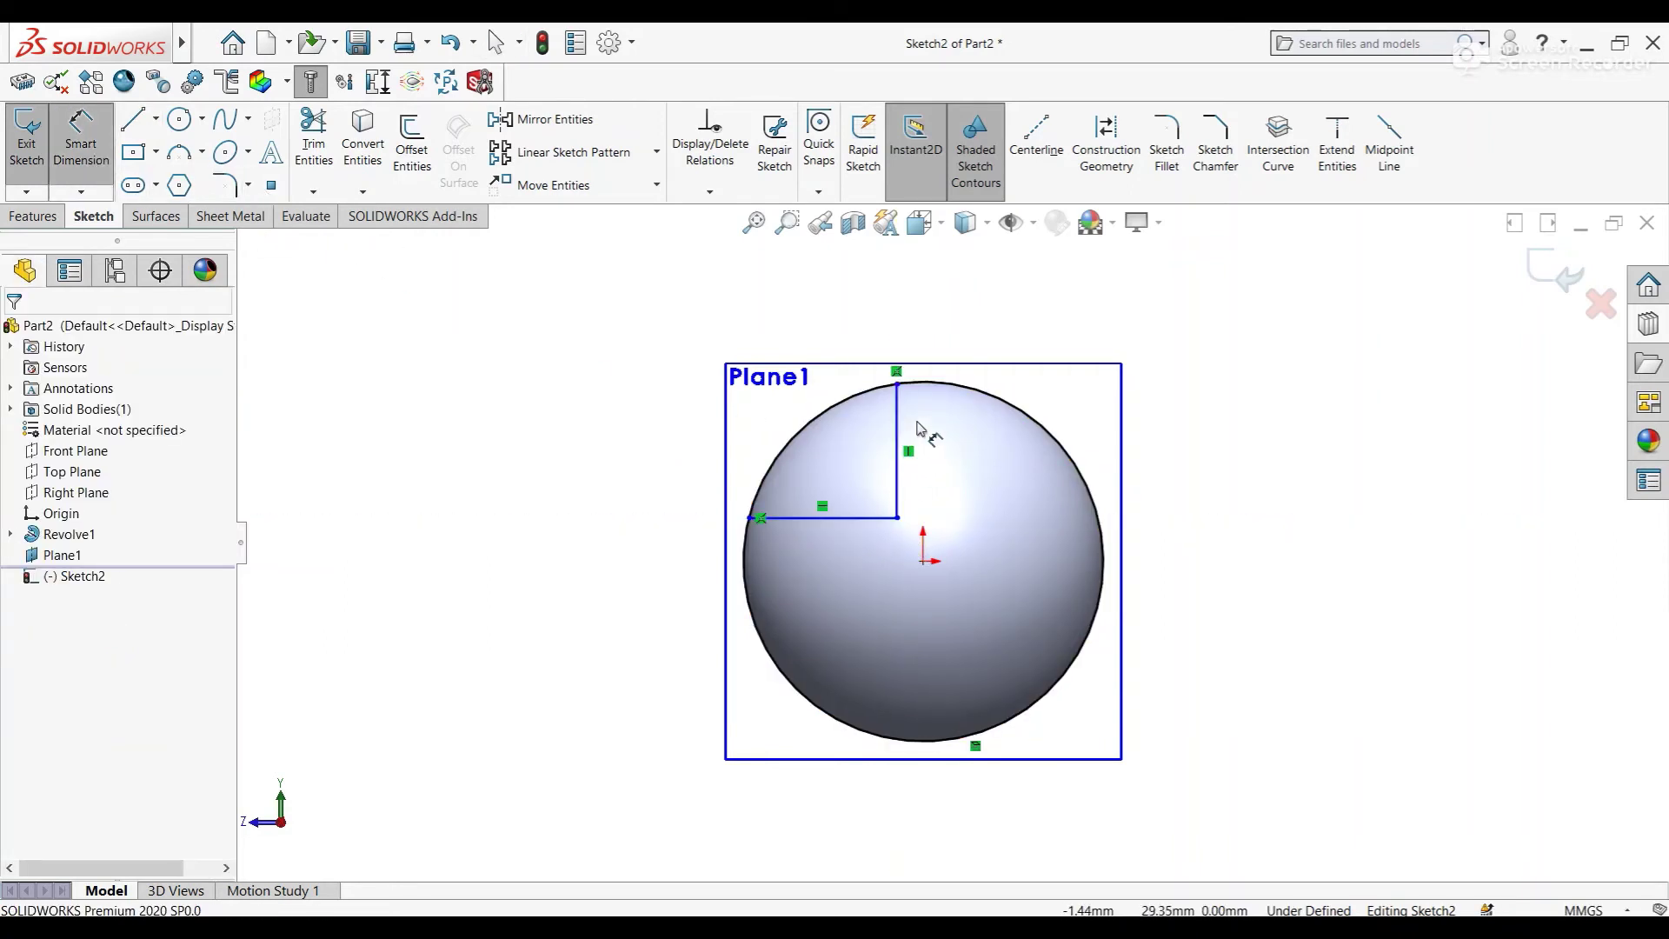
{"action": "left_click", "coordinate": [897, 461]}
{"action": "left_click", "coordinate": [924, 560]}
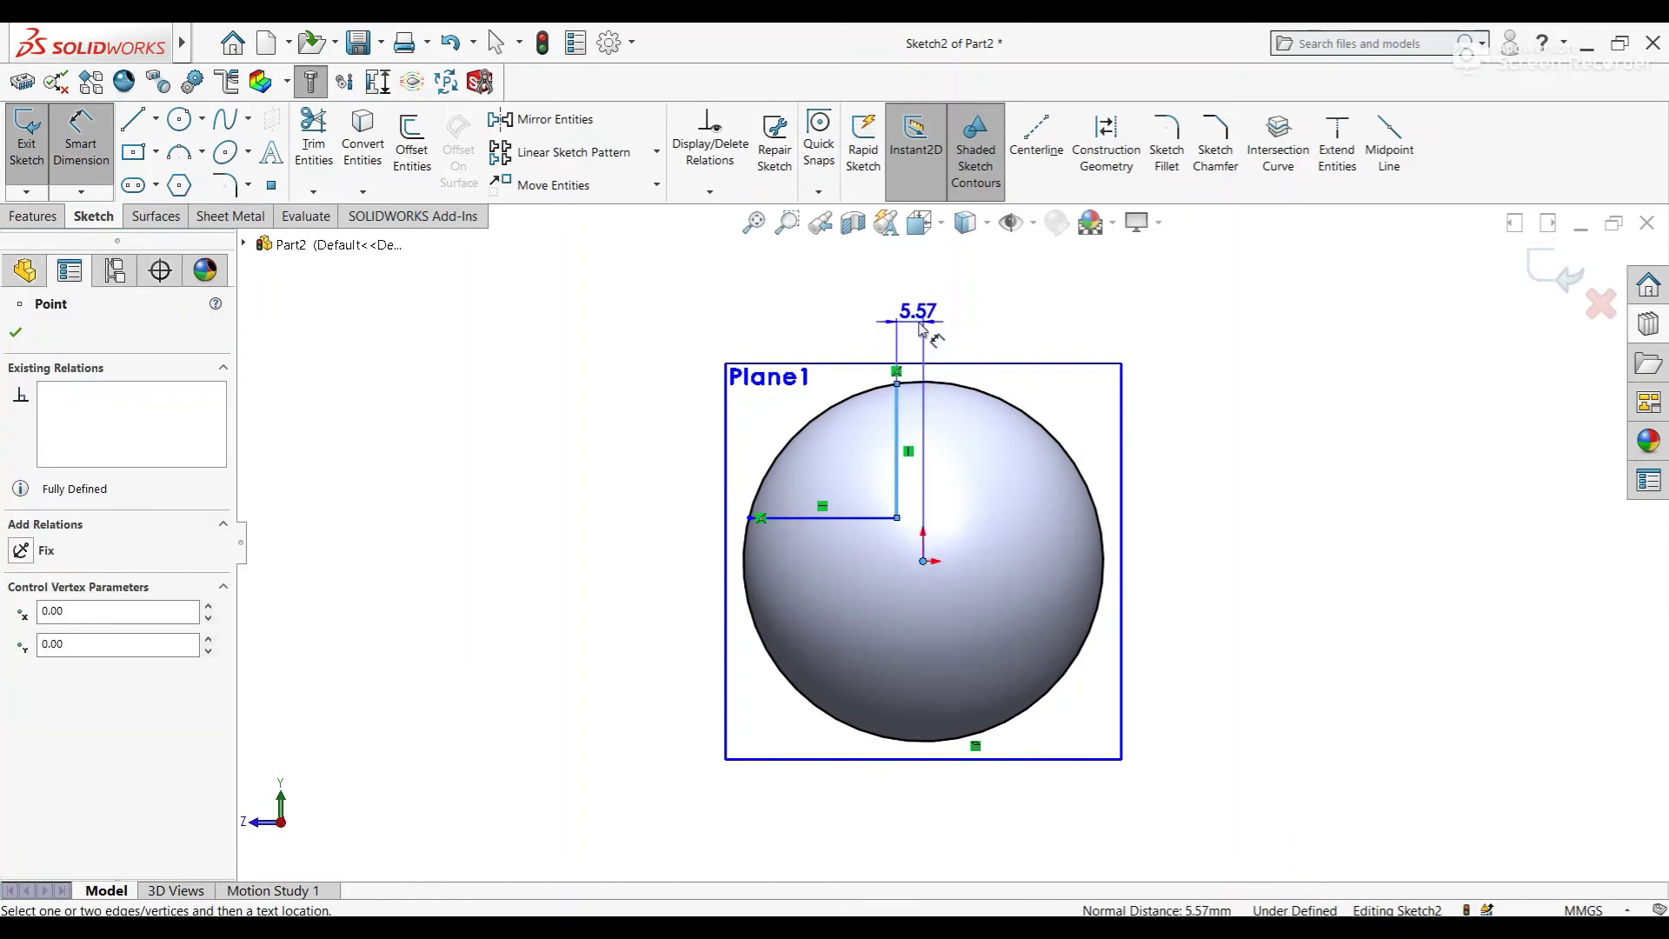
{"action": "left_click", "coordinate": [924, 328]}
{"action": "type", "text": "10"}
{"action": "key", "text": "Return"}
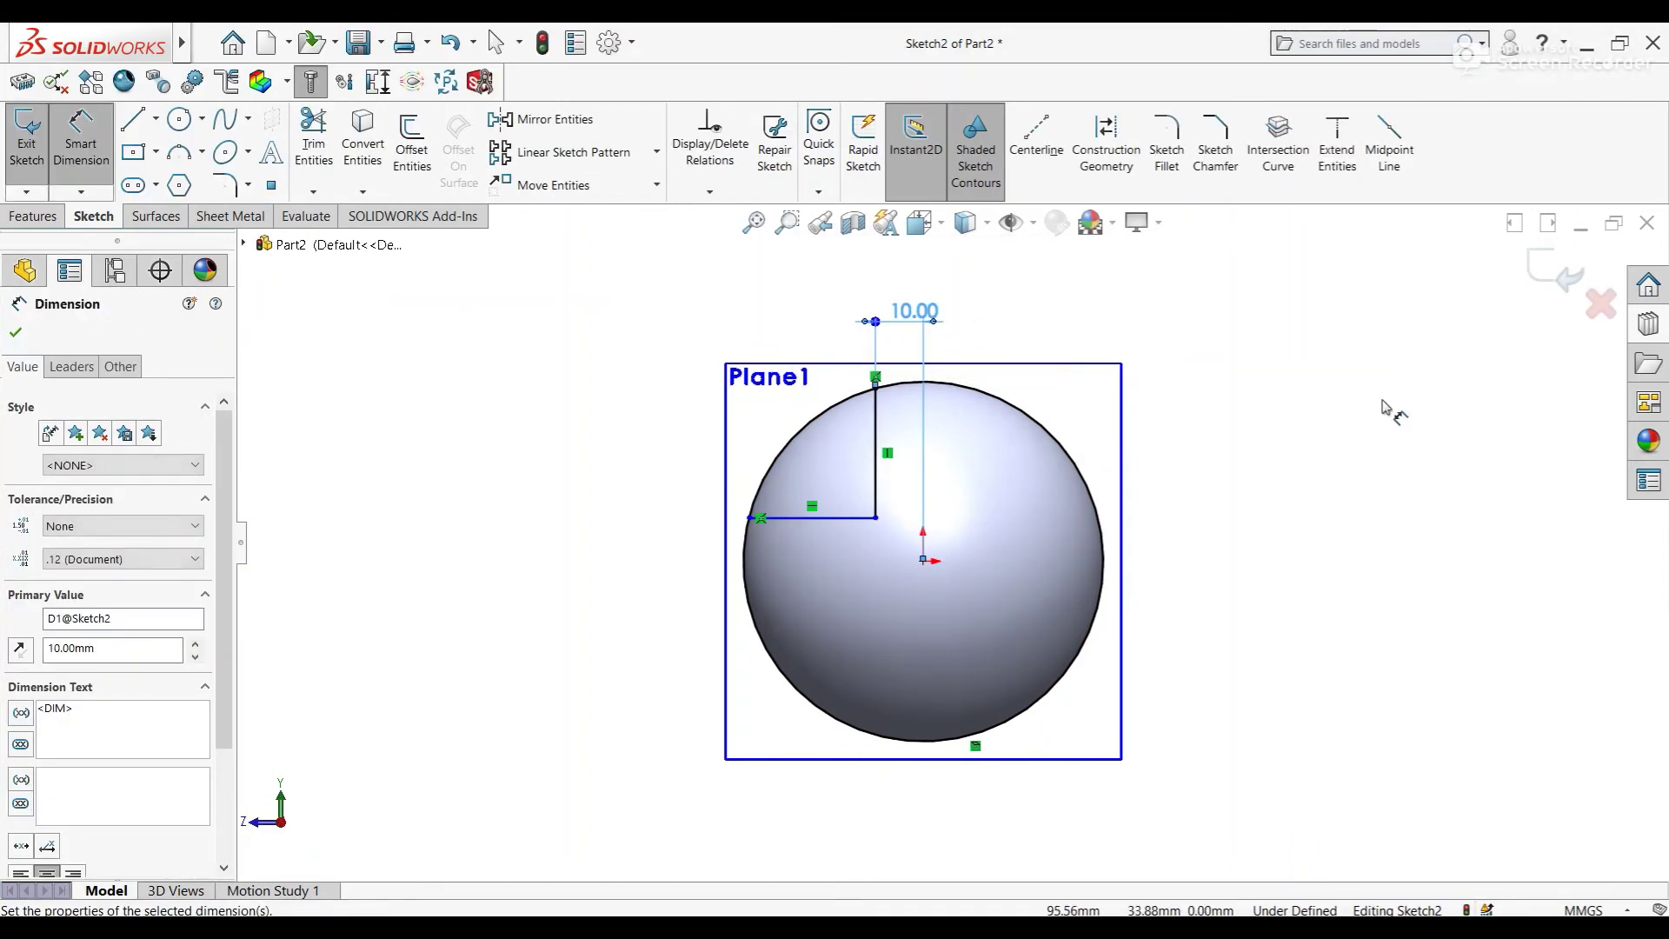
Dimension the horizontal line 10 mm from the origin, fully defining Sketch2
{"action": "left_click", "coordinate": [818, 519]}
{"action": "left_click", "coordinate": [923, 561]}
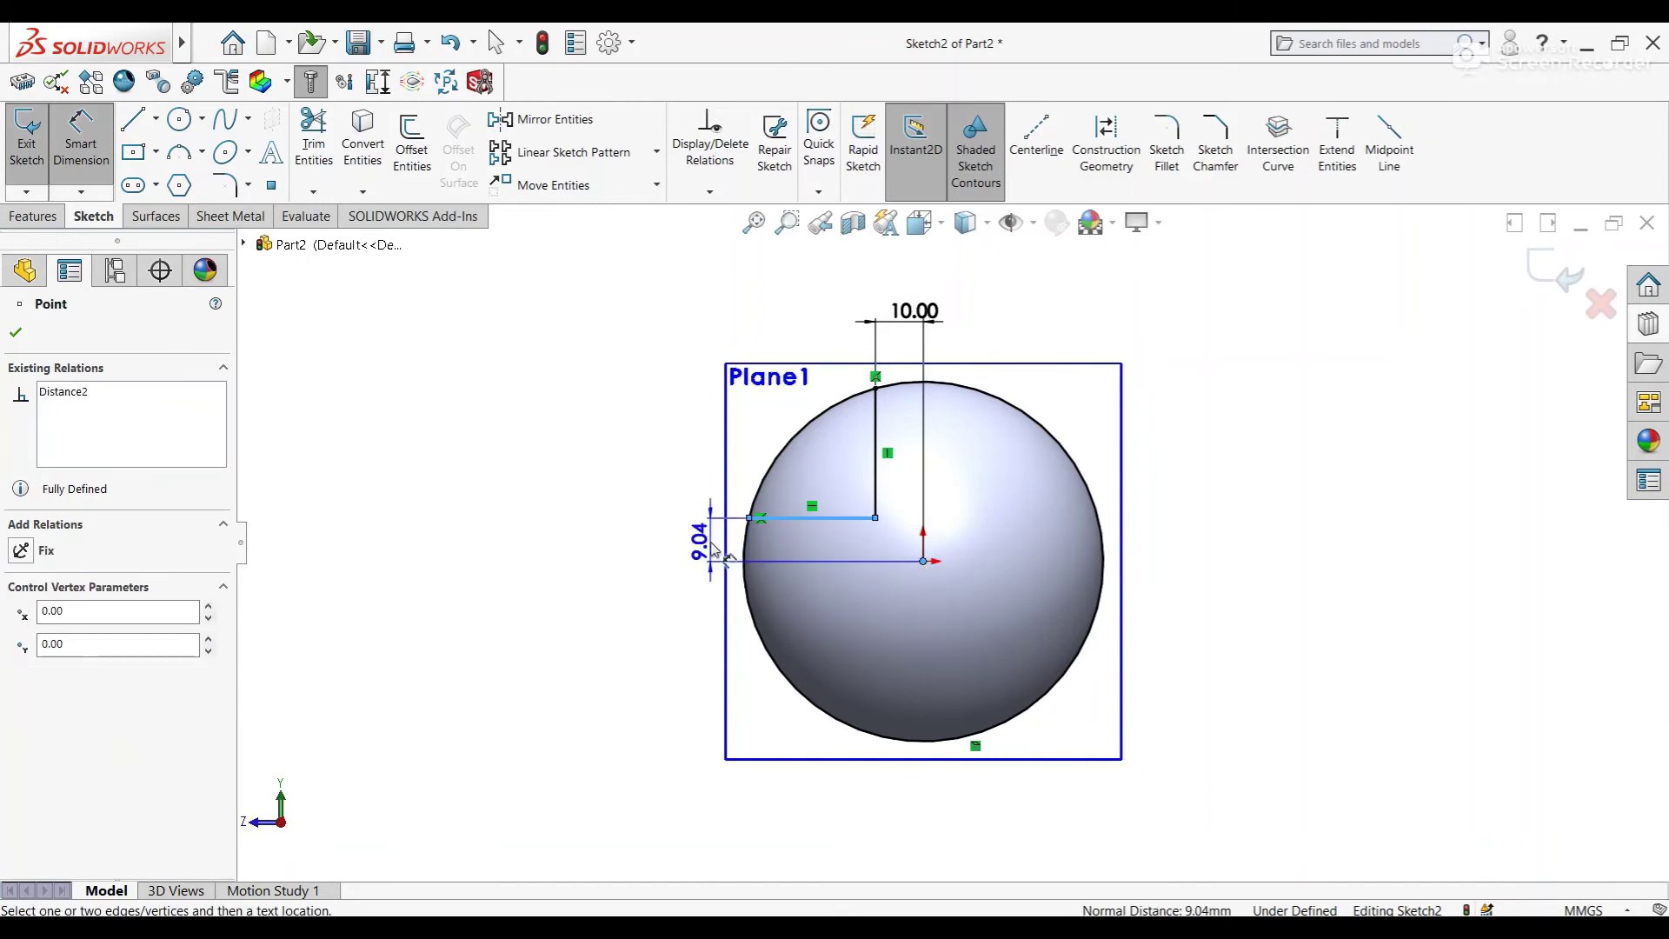
{"action": "left_click", "coordinate": [672, 534]}
{"action": "type", "text": "10"}
{"action": "key", "text": "Return"}
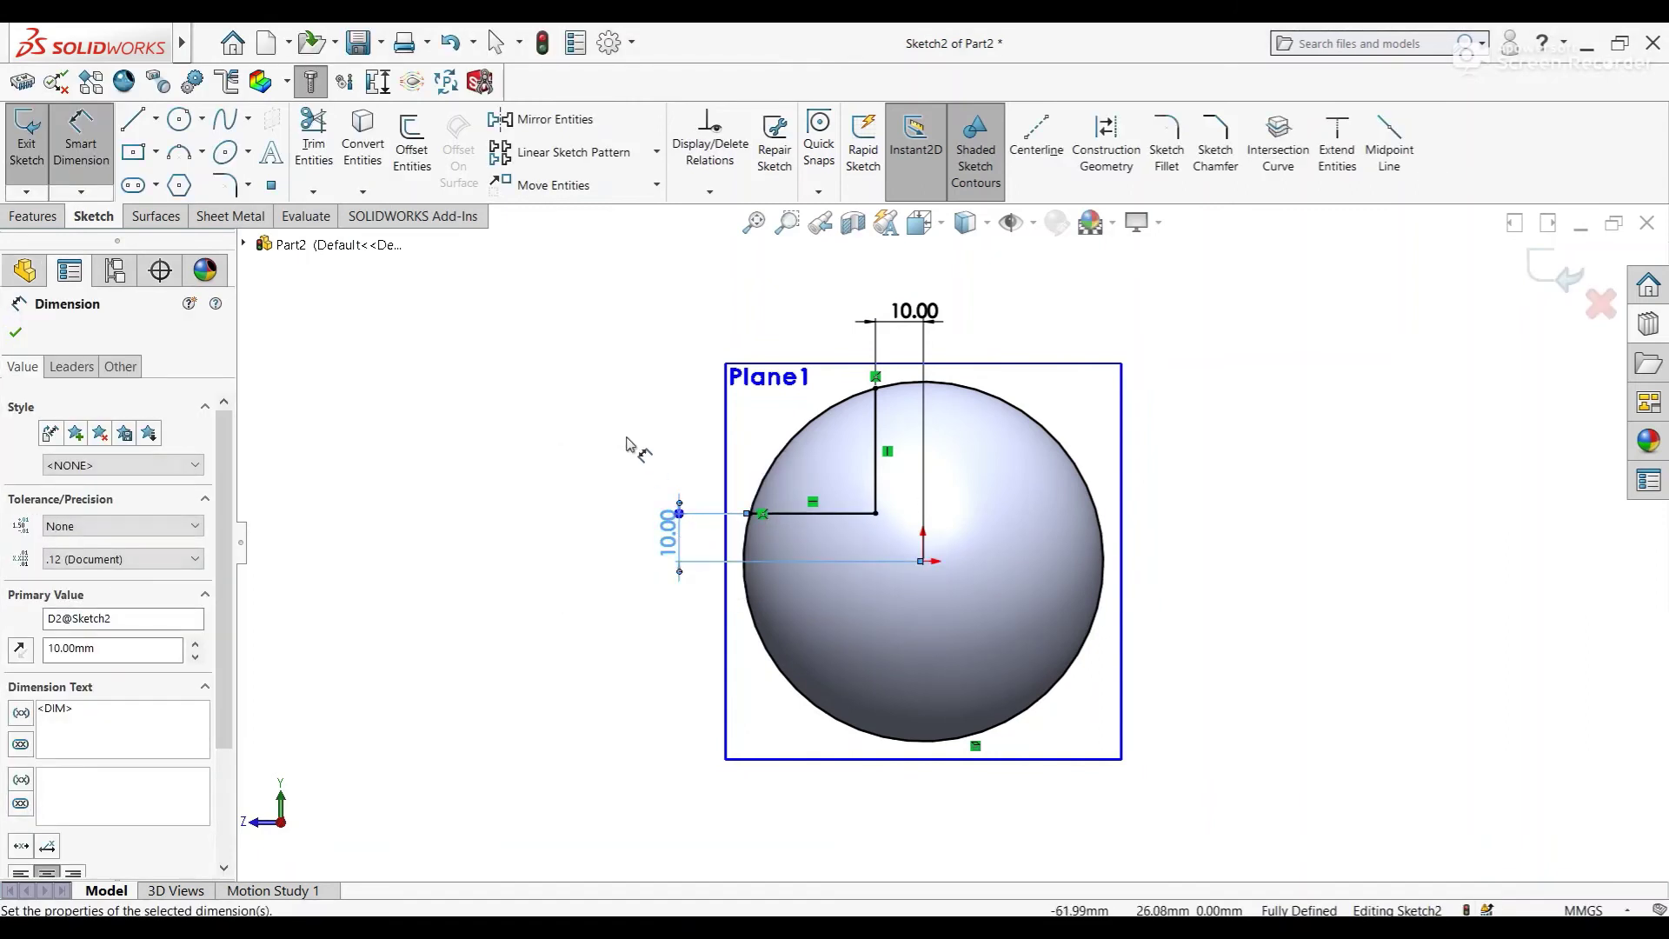
{"action": "right_click", "coordinate": [633, 448]}
{"action": "left_click", "coordinate": [670, 492]}
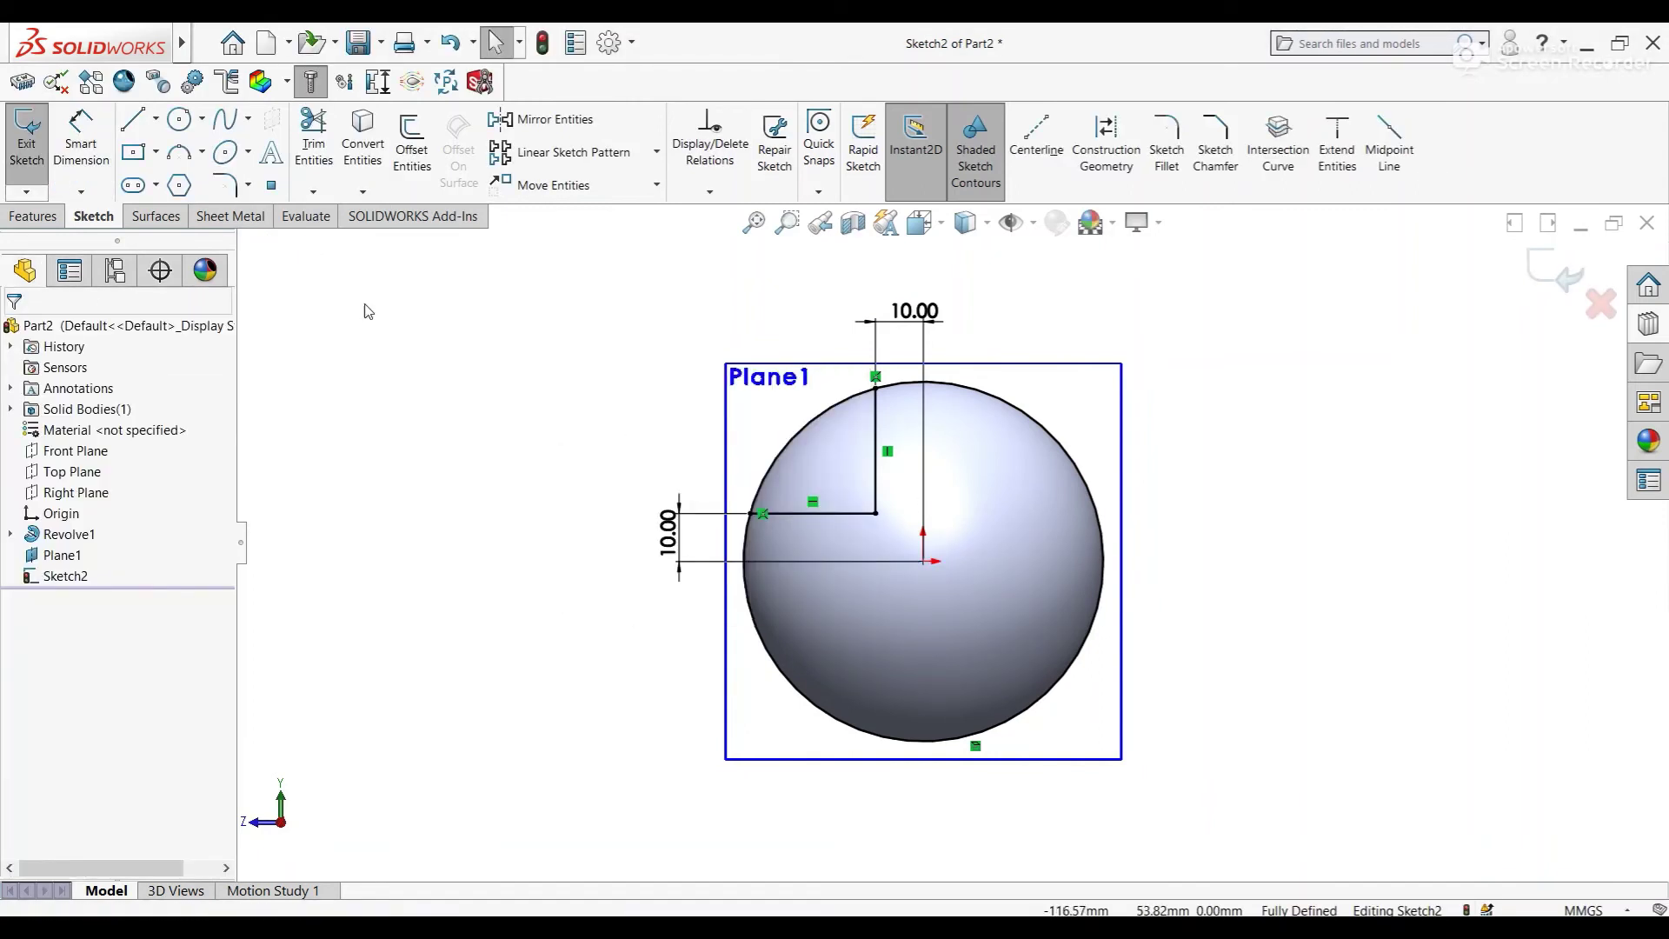
{"action": "left_click", "coordinate": [233, 193]}
Add a 10 mm sketch fillet at the lines' corner, then briefly enter and exit Trim Entities
{"action": "left_click", "coordinate": [876, 514]}
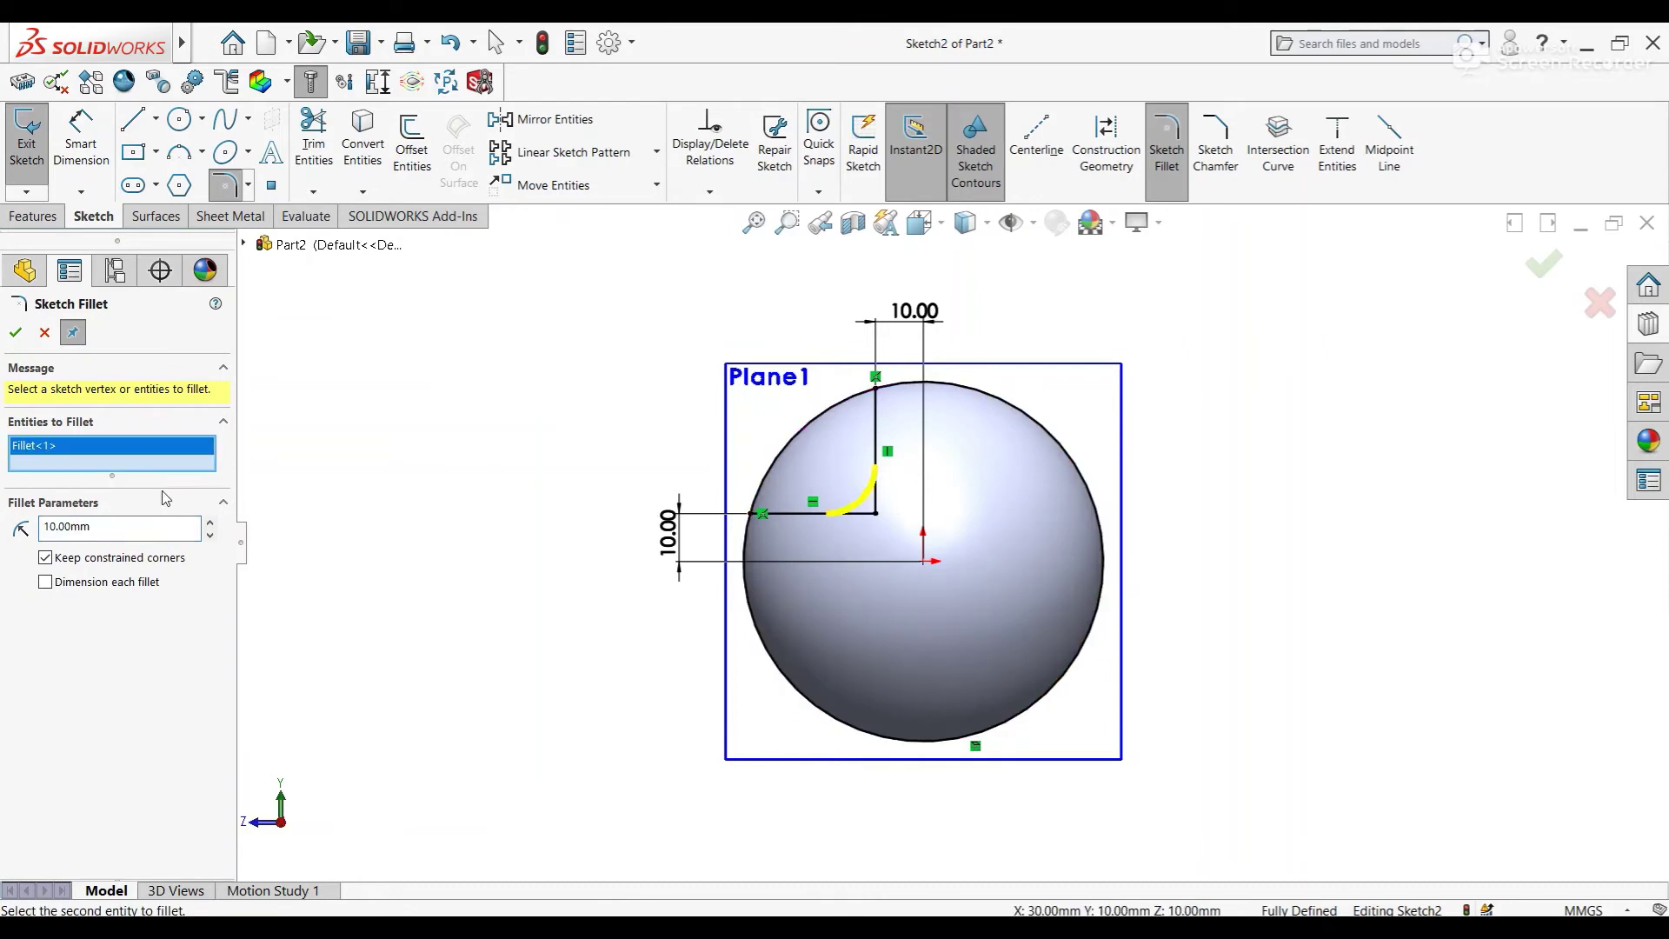
{"action": "left_click", "coordinate": [16, 336]}
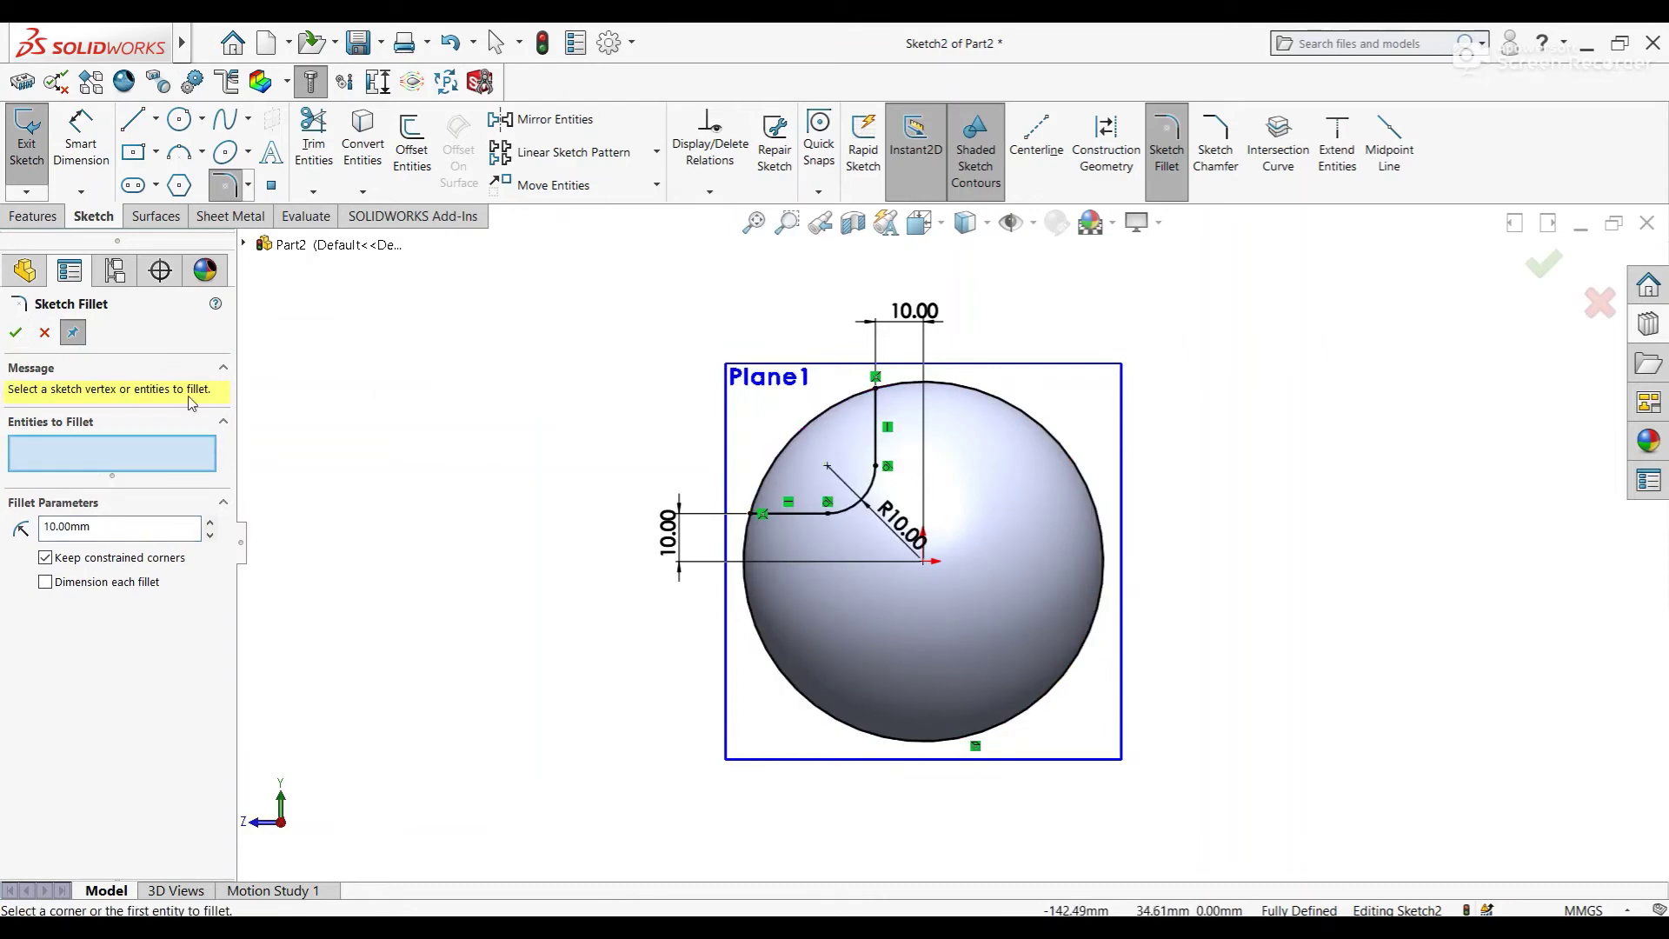
{"action": "left_click", "coordinate": [42, 337]}
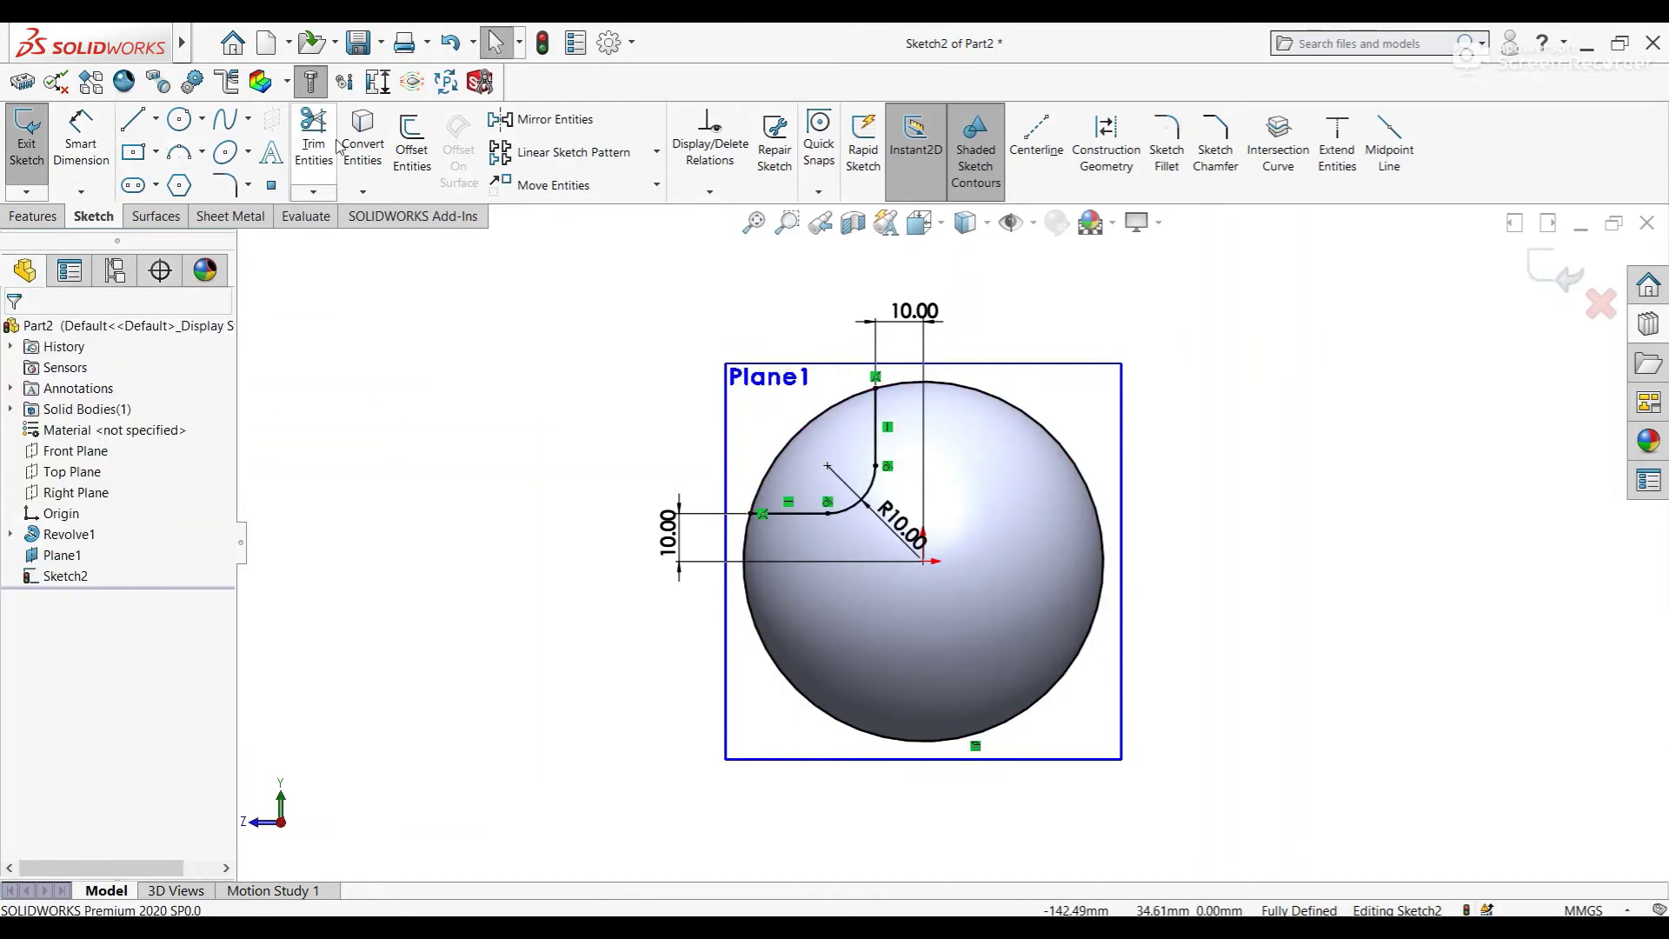
{"action": "left_click", "coordinate": [315, 172]}
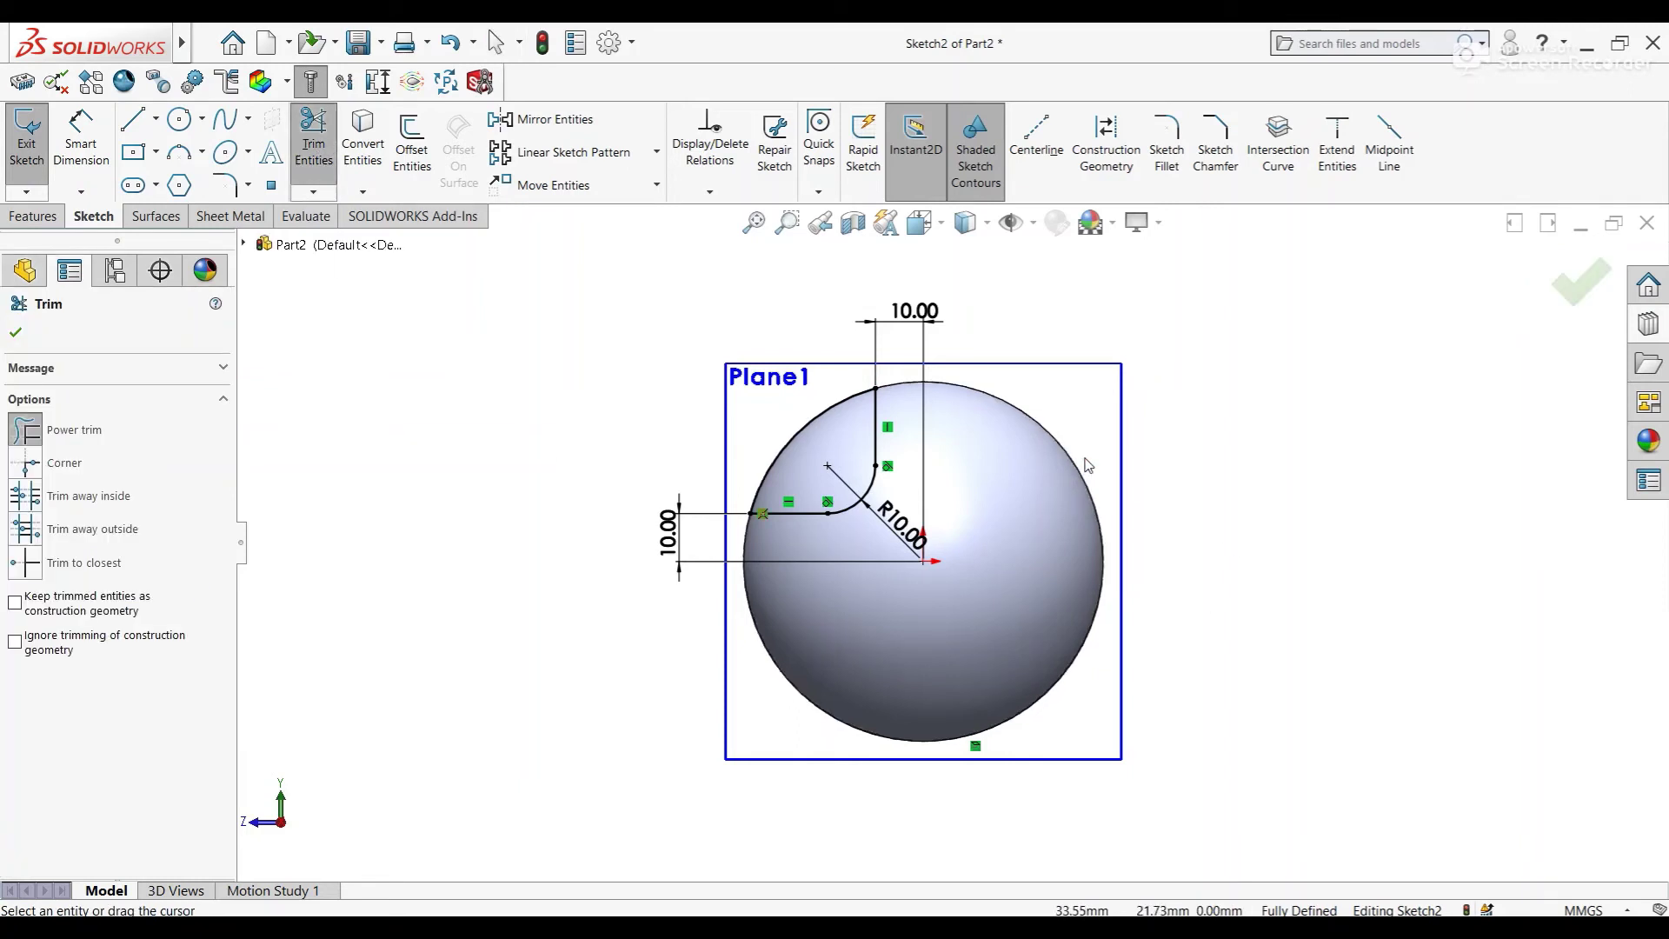
{"action": "right_click", "coordinate": [466, 397]}
{"action": "left_click", "coordinate": [506, 492]}
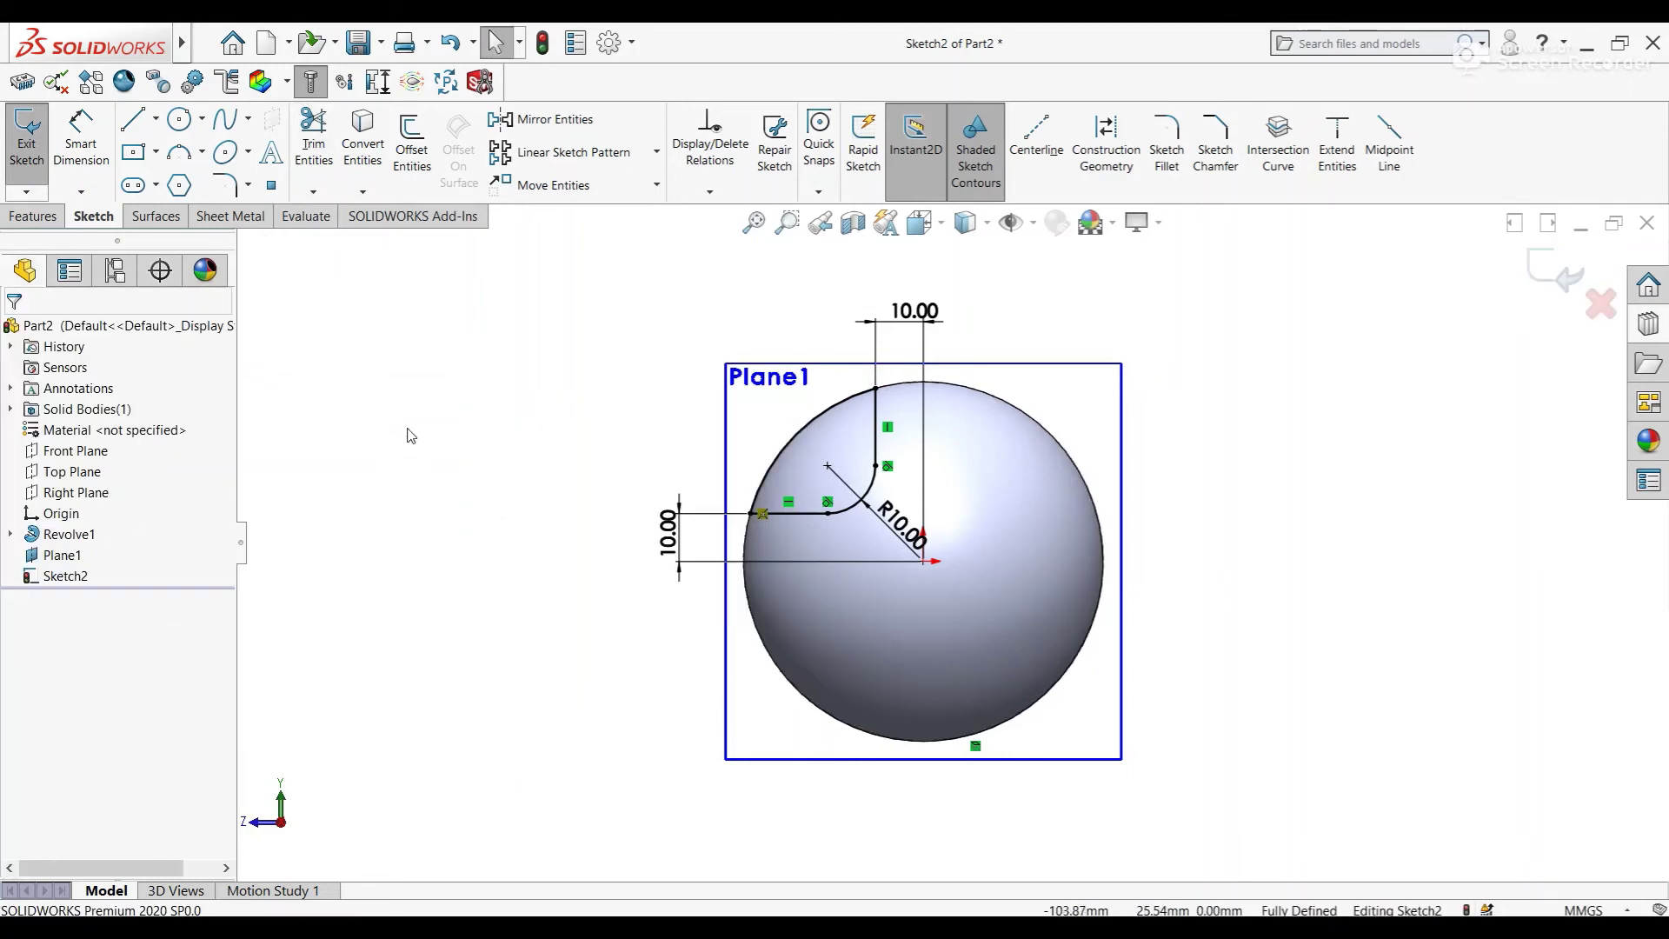
{"action": "left_click", "coordinate": [35, 215]}
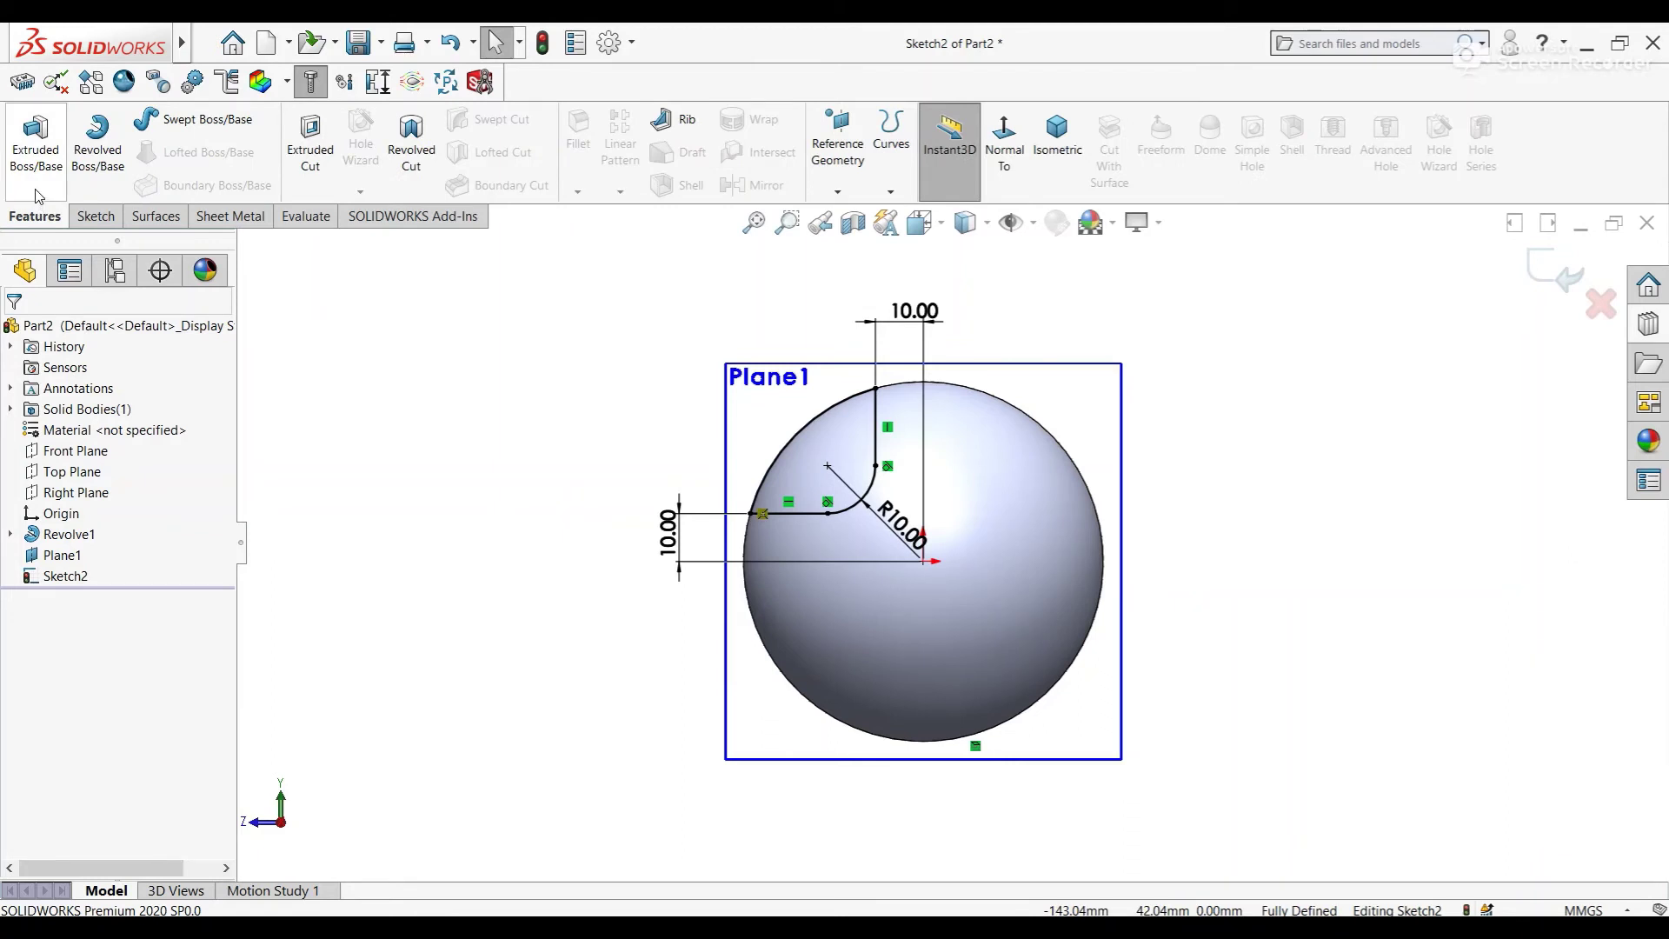
Extrude-cut Sketch2 in the flipped direction with an Up To Next end condition
{"action": "left_click", "coordinate": [310, 141]}
{"action": "middle_click_drag", "start_coordinate": [794, 518], "coordinate": [1026, 598]}
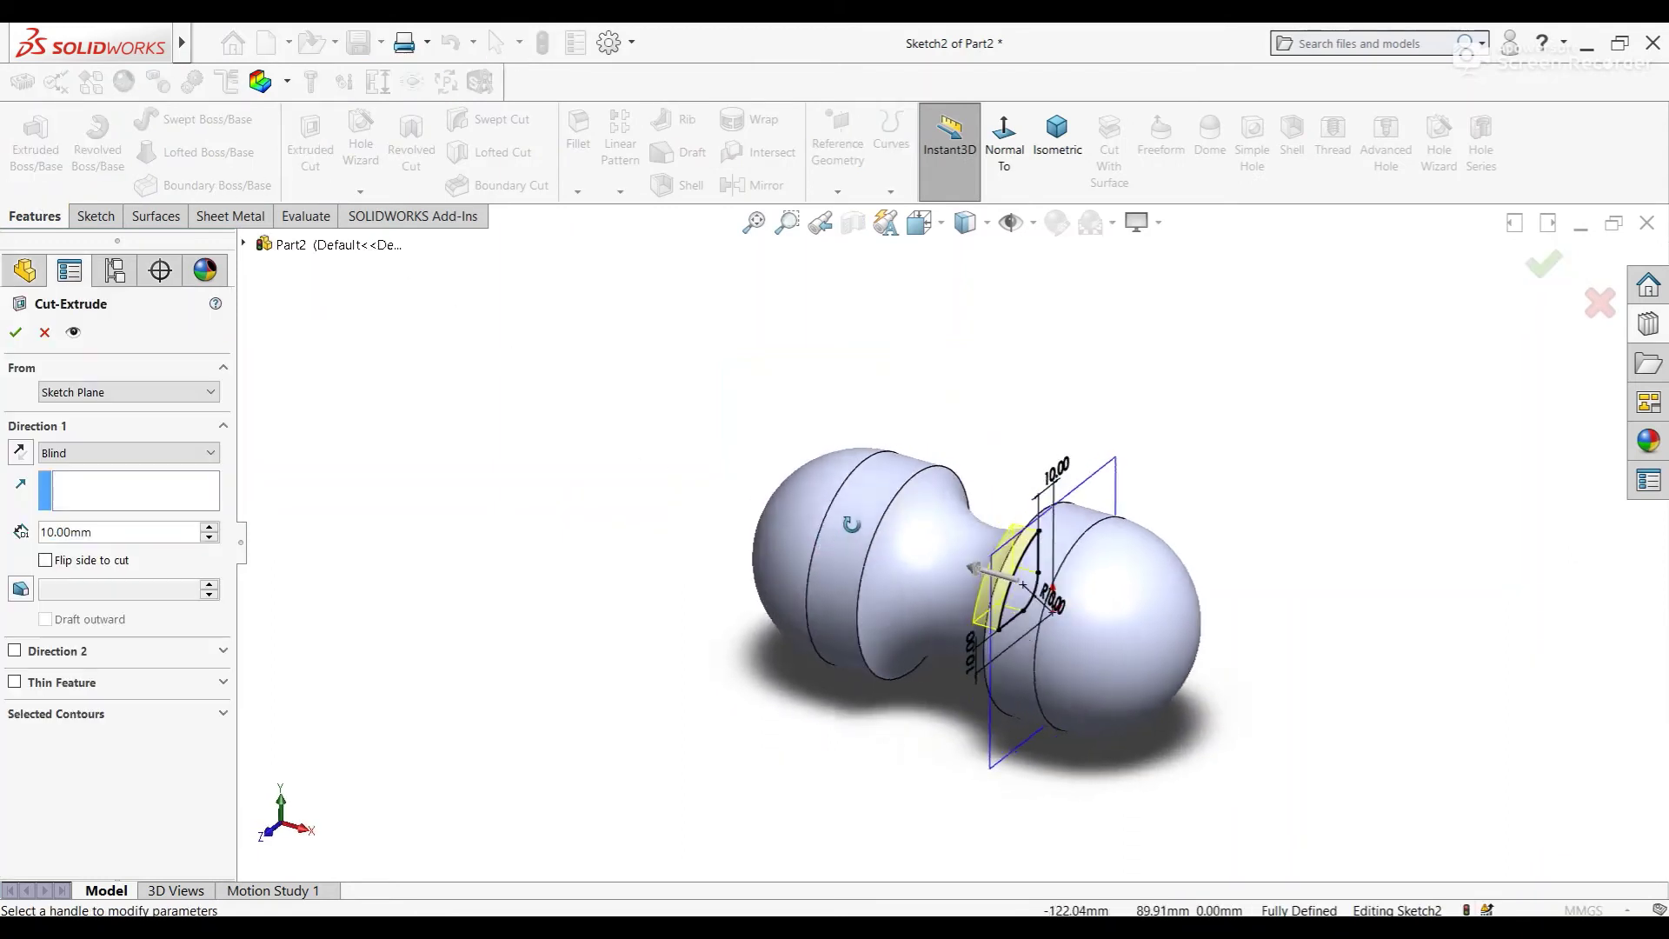
{"action": "scroll", "coordinate": [1111, 622], "scroll_direction": "down", "scroll_amount": 3}
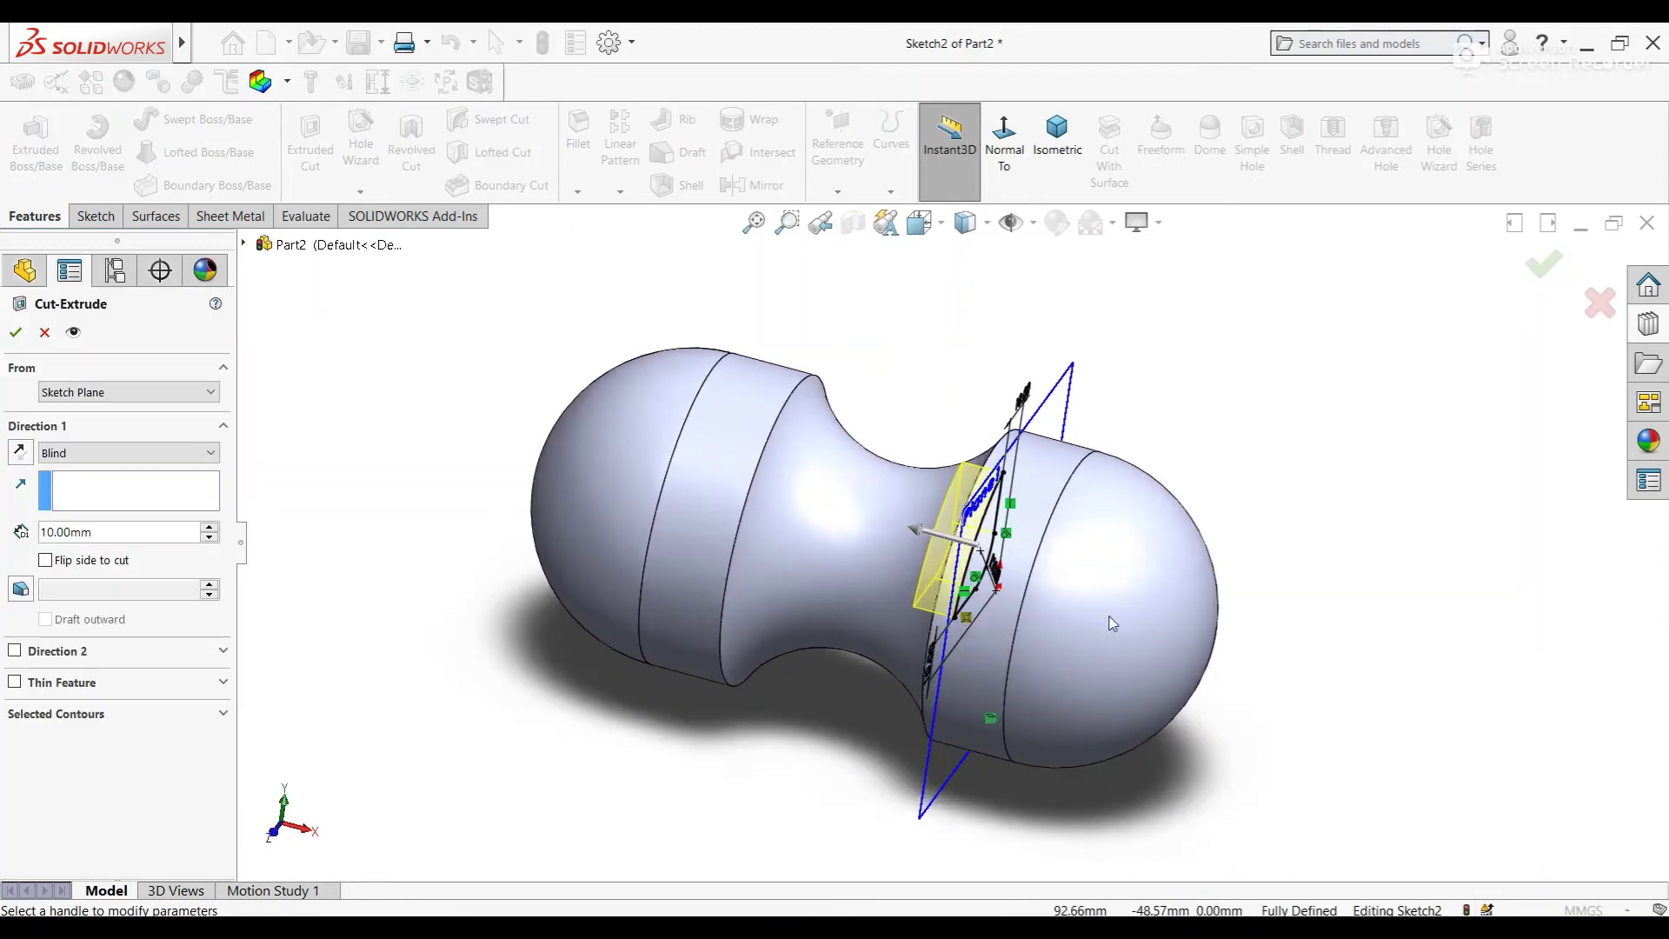
{"action": "left_click", "coordinate": [19, 452]}
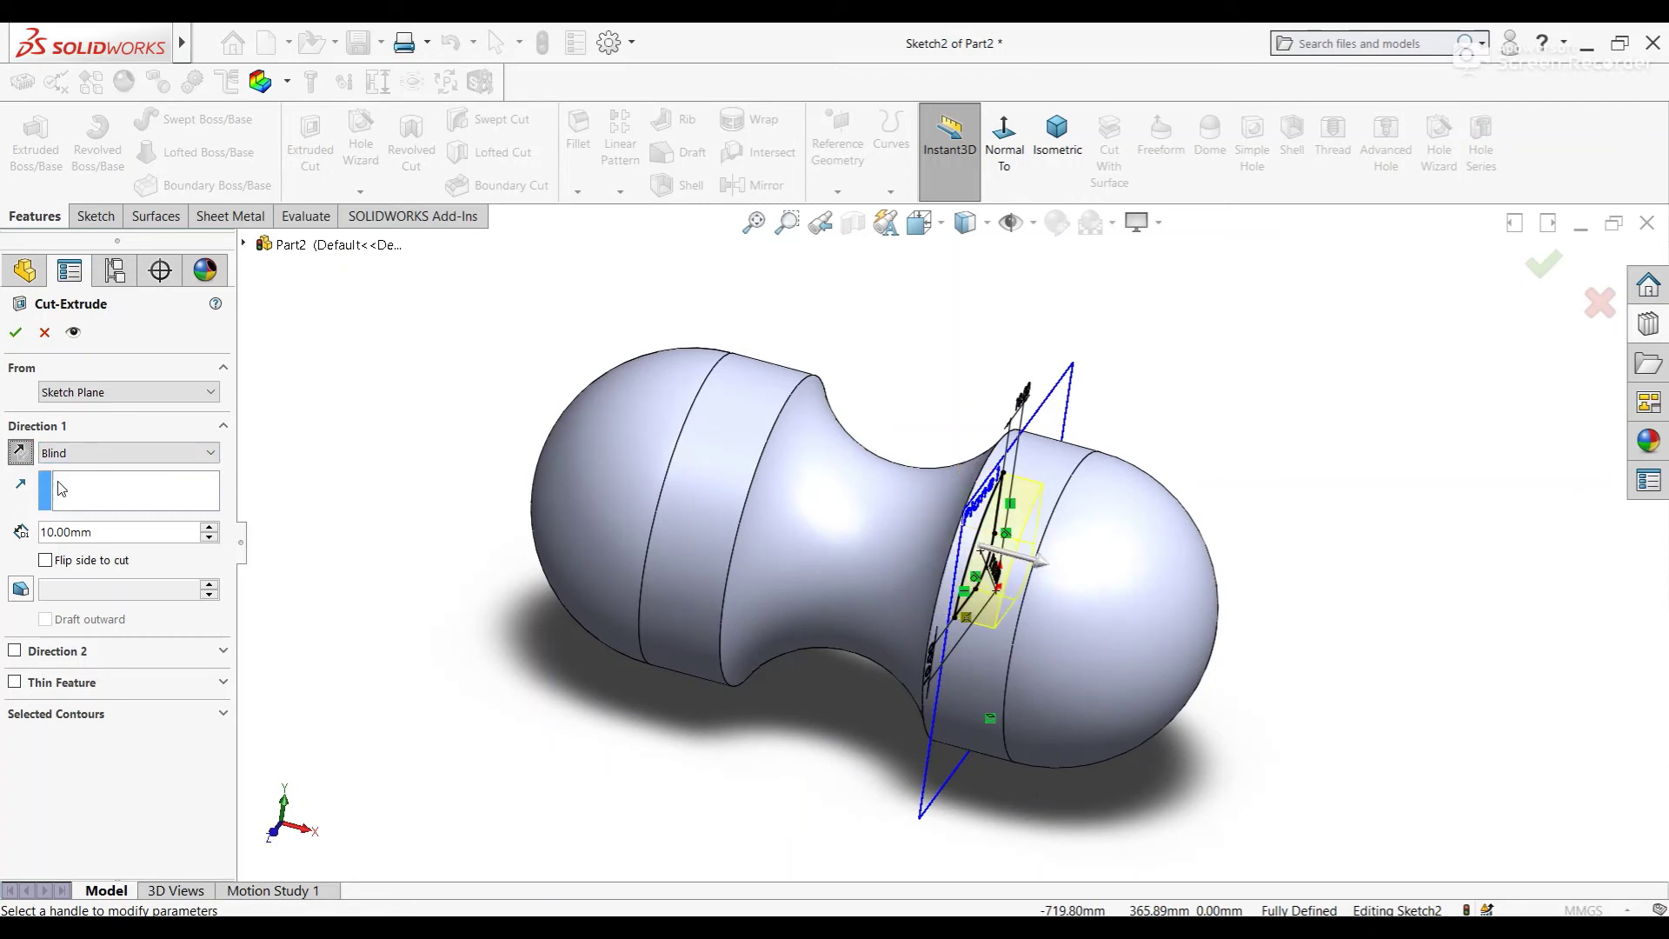
{"action": "left_click", "coordinate": [92, 460]}
{"action": "left_click", "coordinate": [97, 483]}
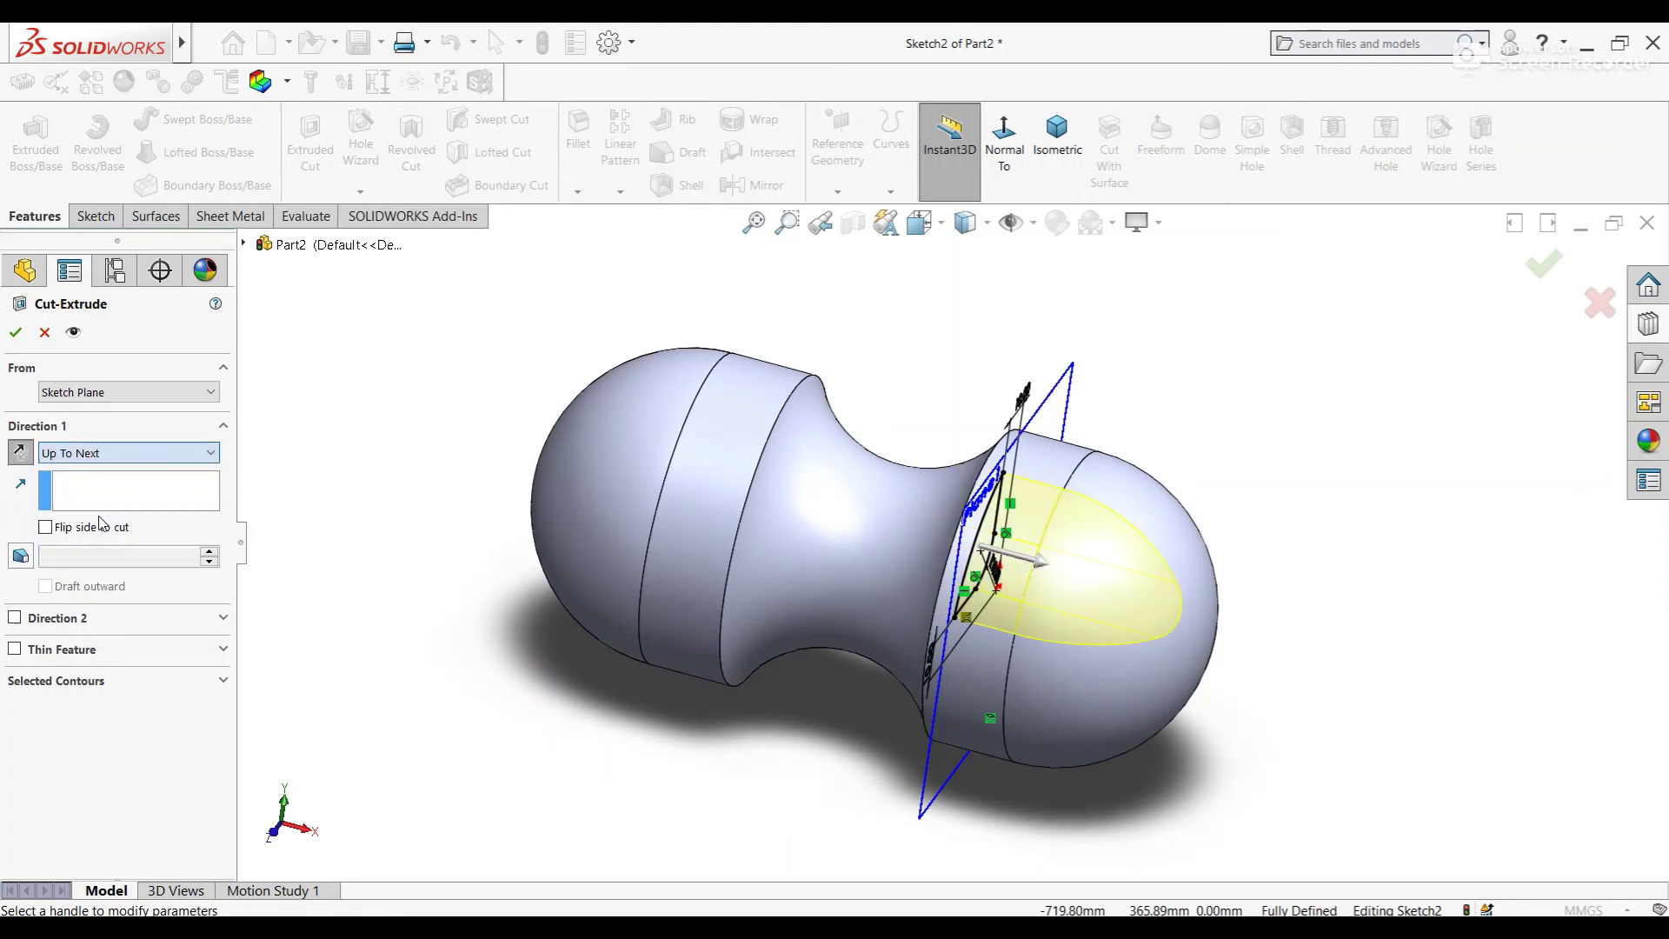
{"action": "left_click", "coordinate": [18, 337]}
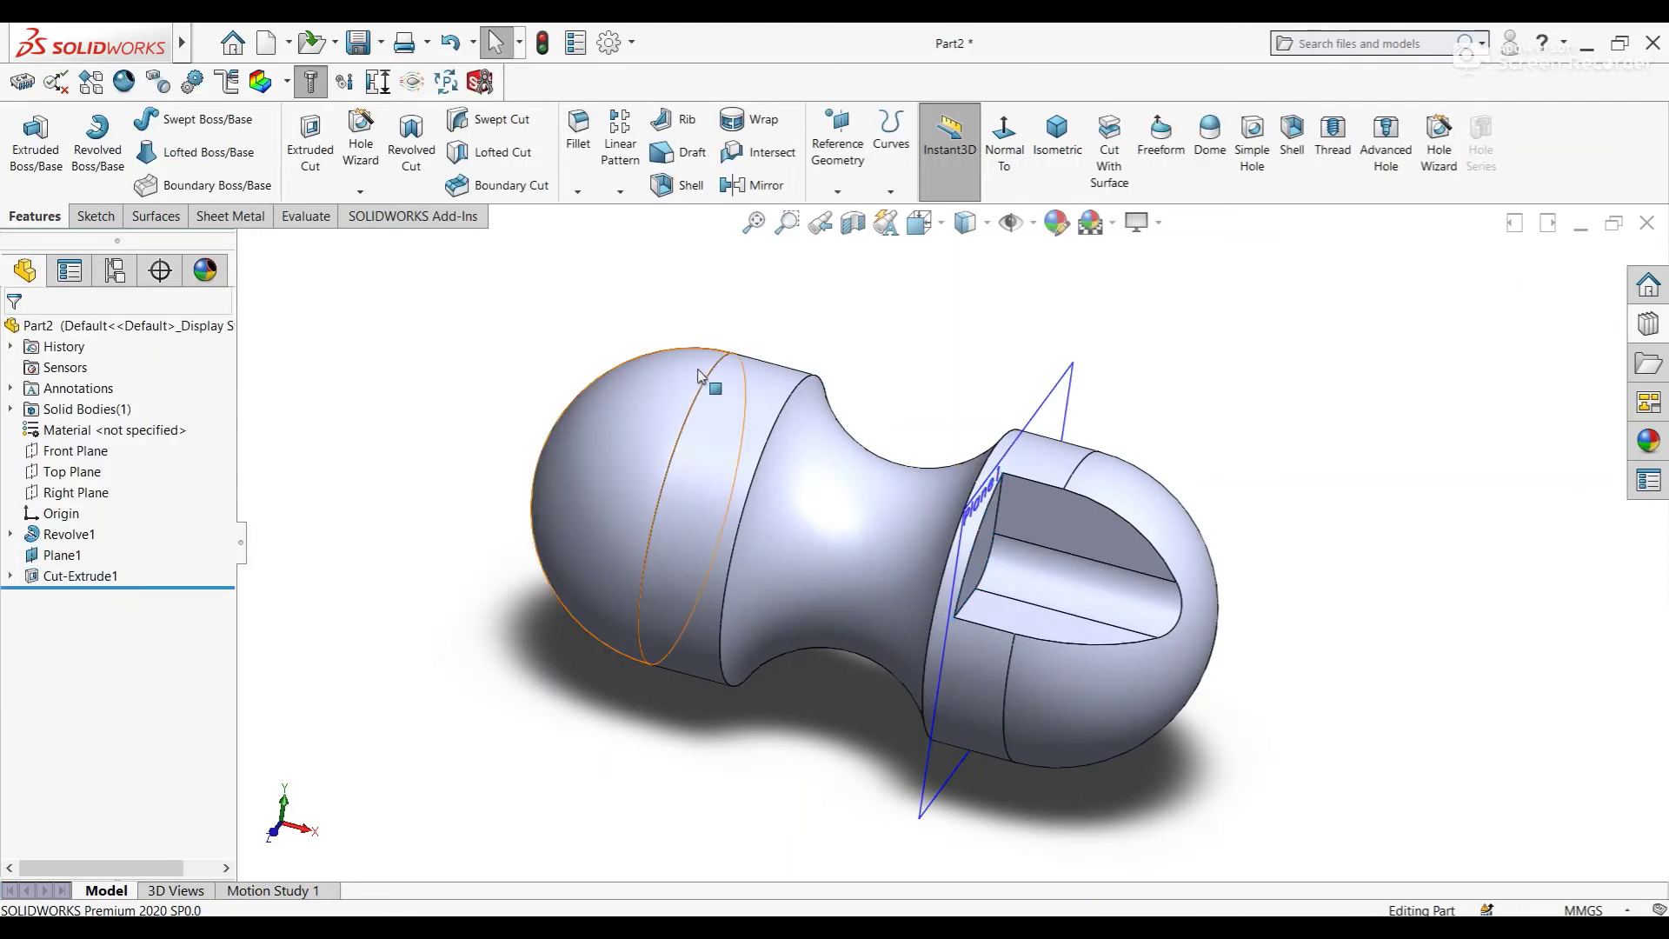
Hide Plane1, show temporary axes, and select the neck face
{"action": "right_click", "coordinate": [1044, 413]}
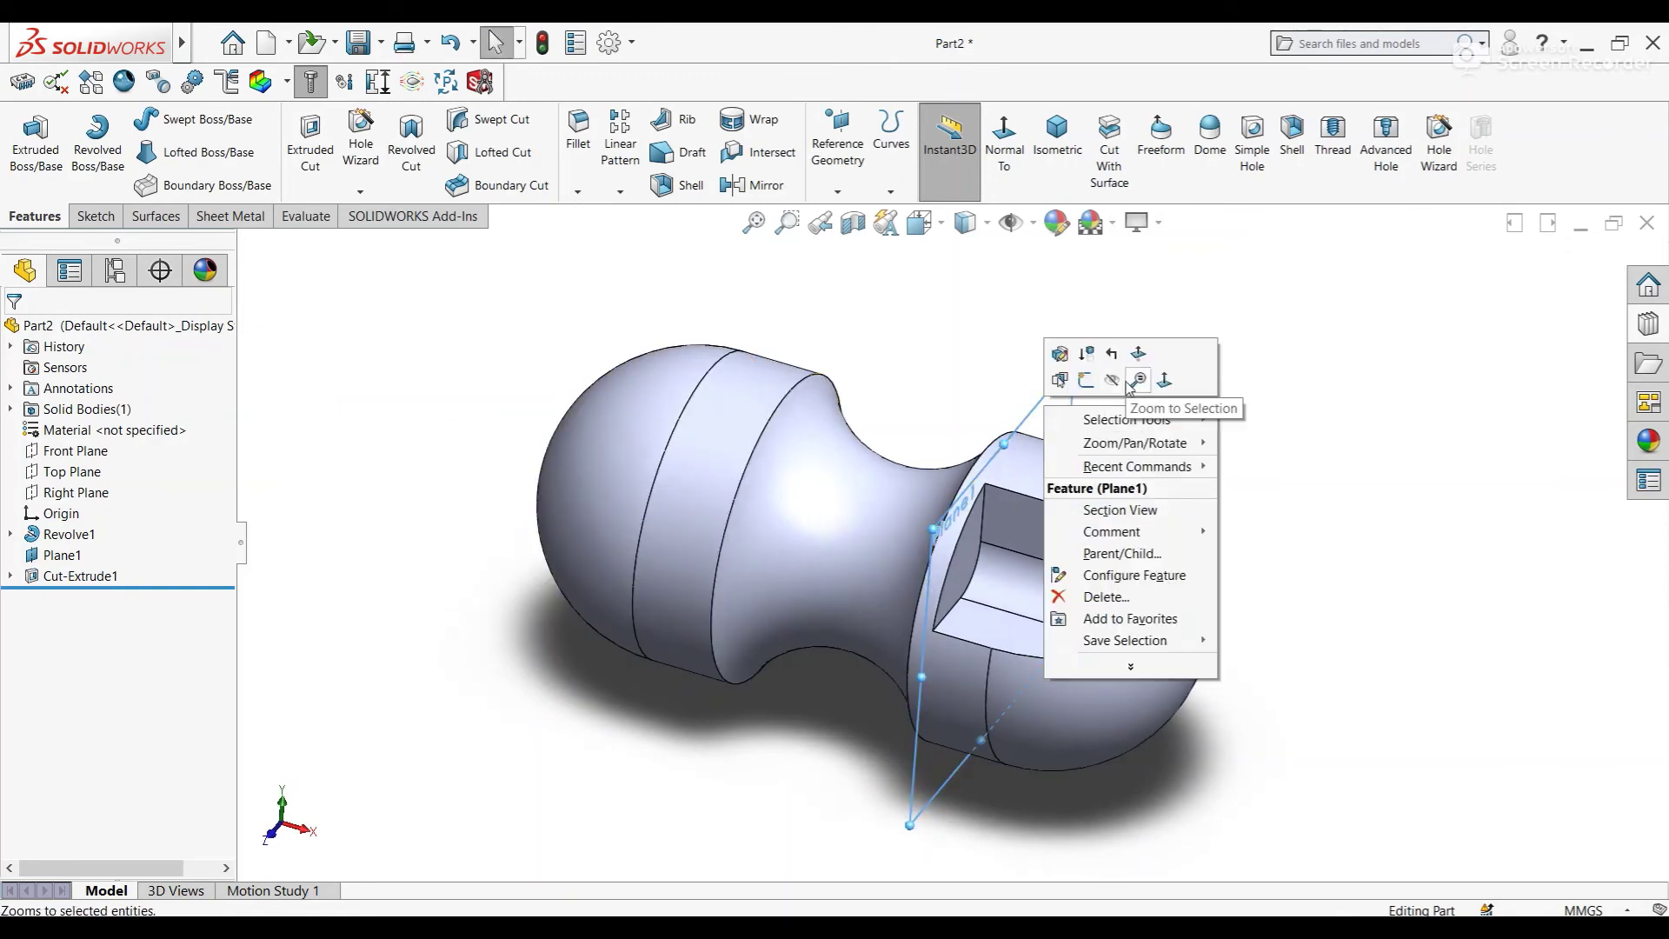
{"action": "left_click", "coordinate": [1129, 388]}
{"action": "left_click", "coordinate": [1033, 223]}
{"action": "left_click", "coordinate": [1013, 296]}
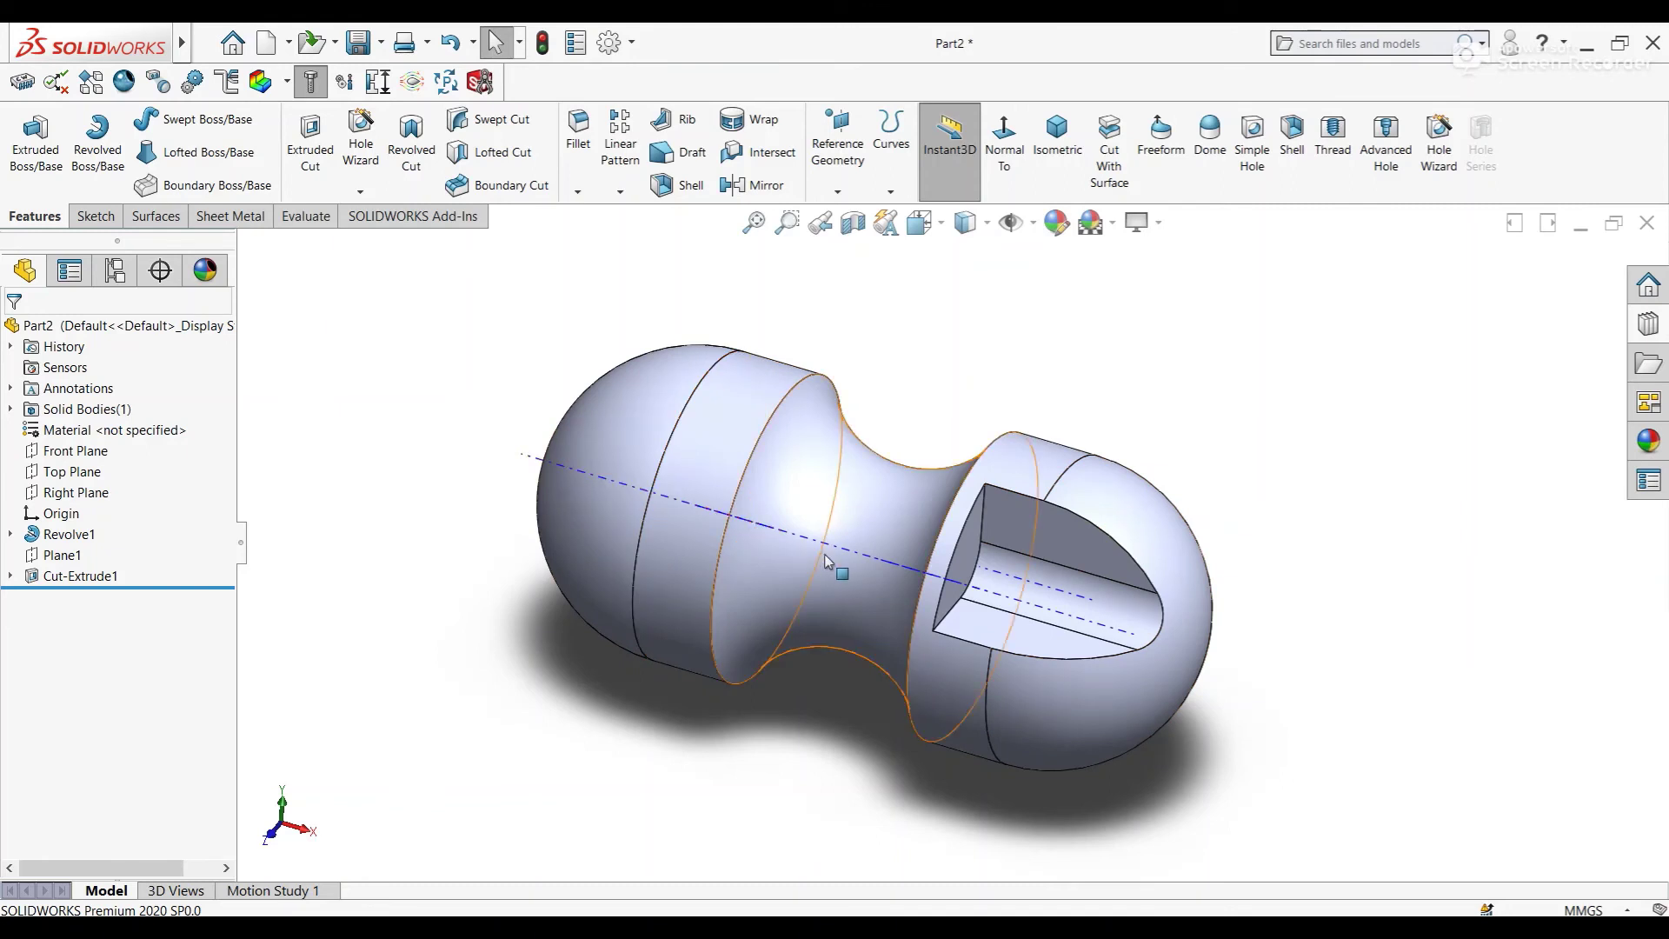
{"action": "left_click", "coordinate": [840, 515]}
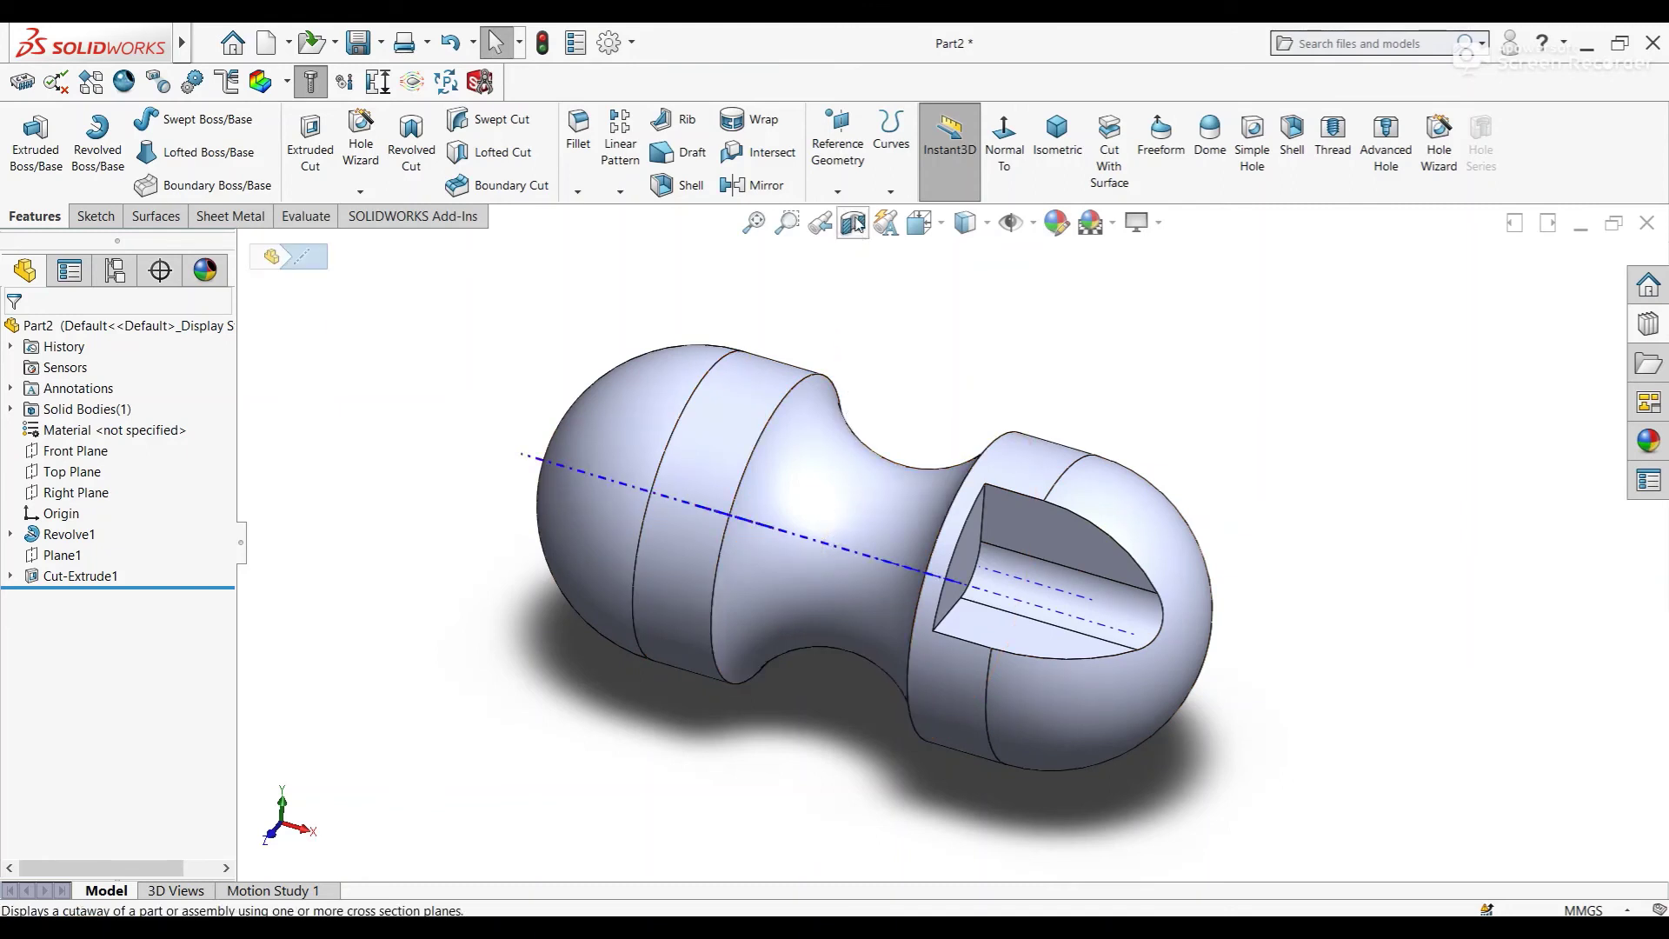
Circular-pattern Cut-Extrude1 into 4 equal instances over 360°, then hide temporary axes
{"action": "left_click", "coordinate": [622, 192]}
{"action": "left_click", "coordinate": [643, 235]}
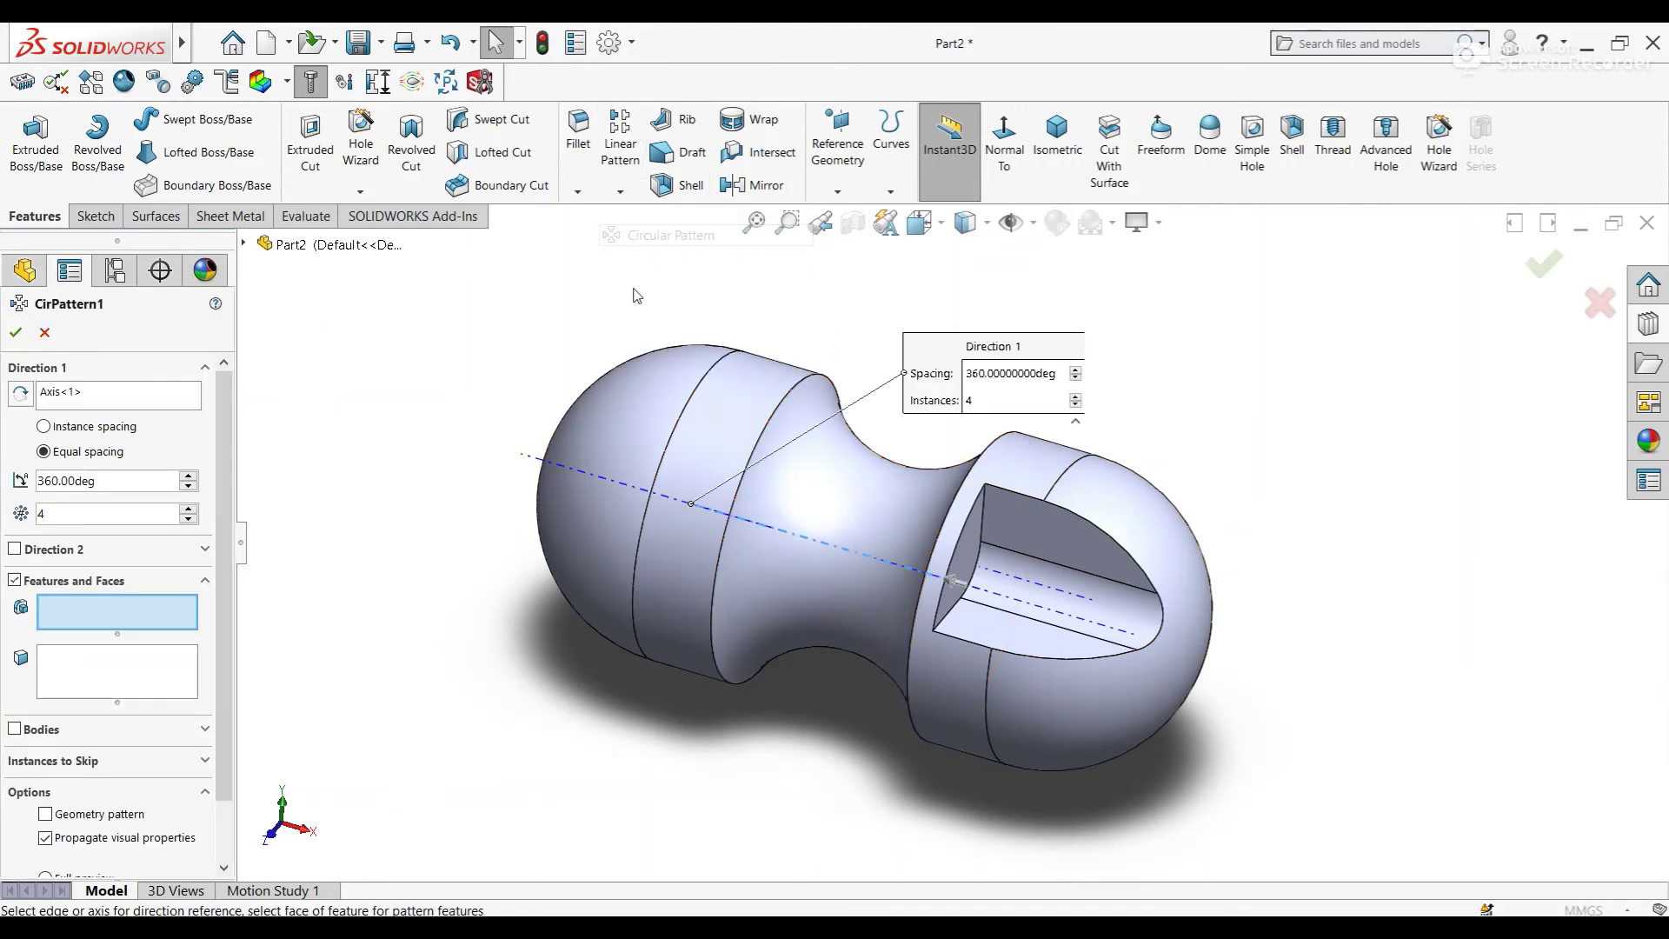
{"action": "middle_click_drag", "start_coordinate": [463, 427], "coordinate": [948, 556]}
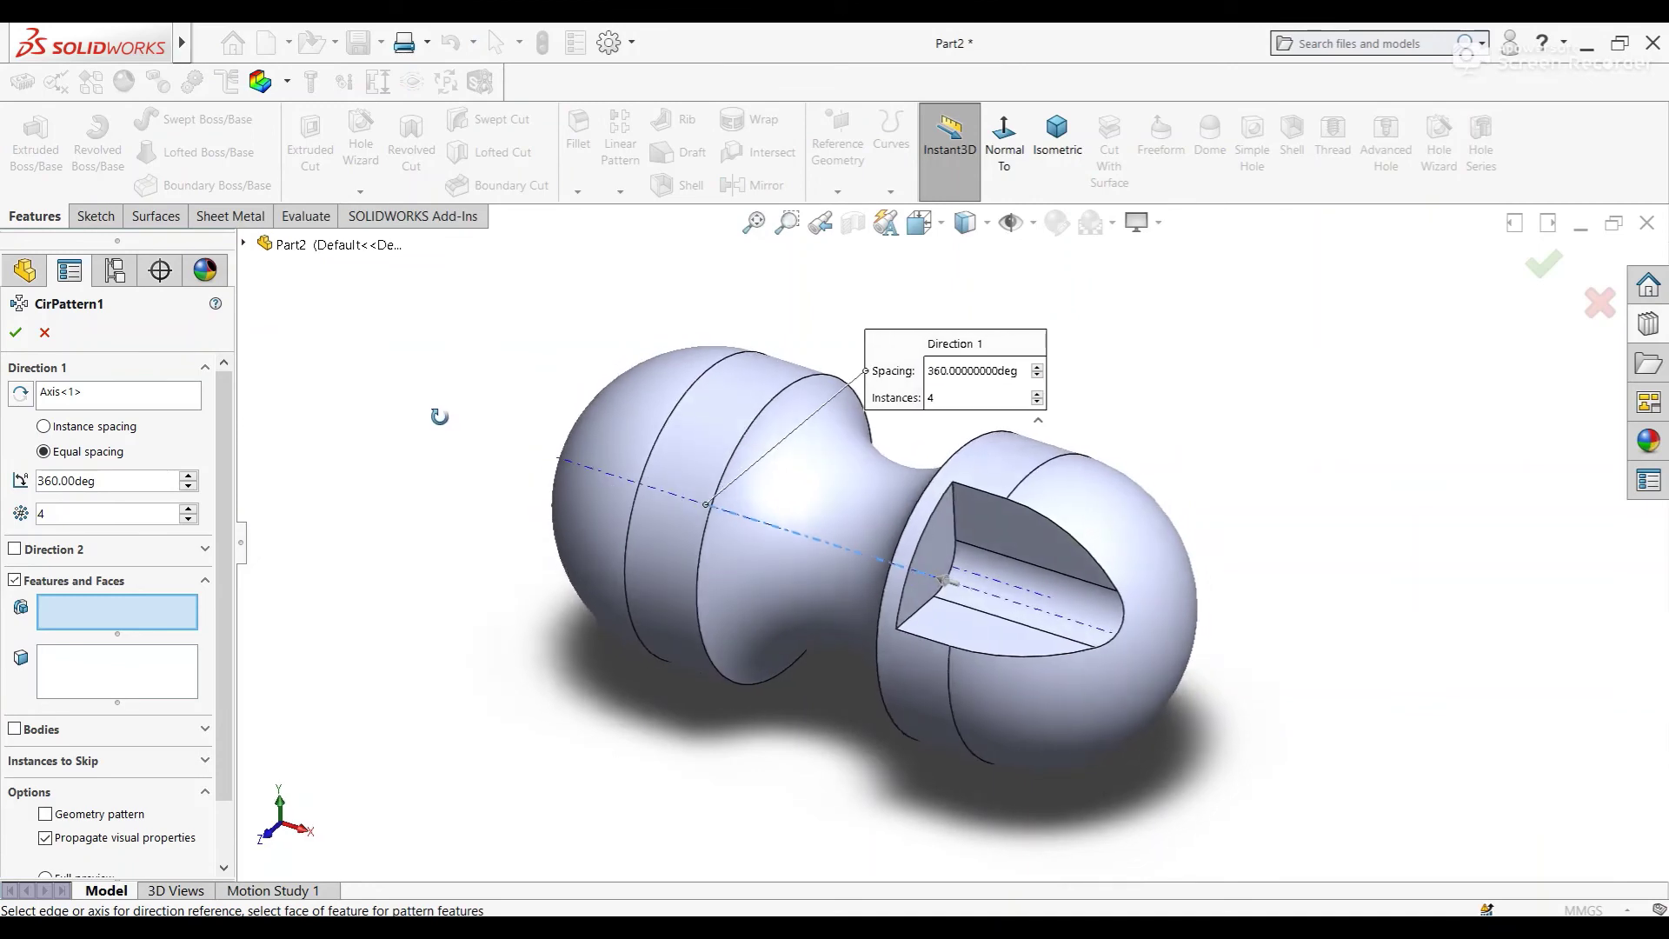
{"action": "left_click", "coordinate": [931, 550]}
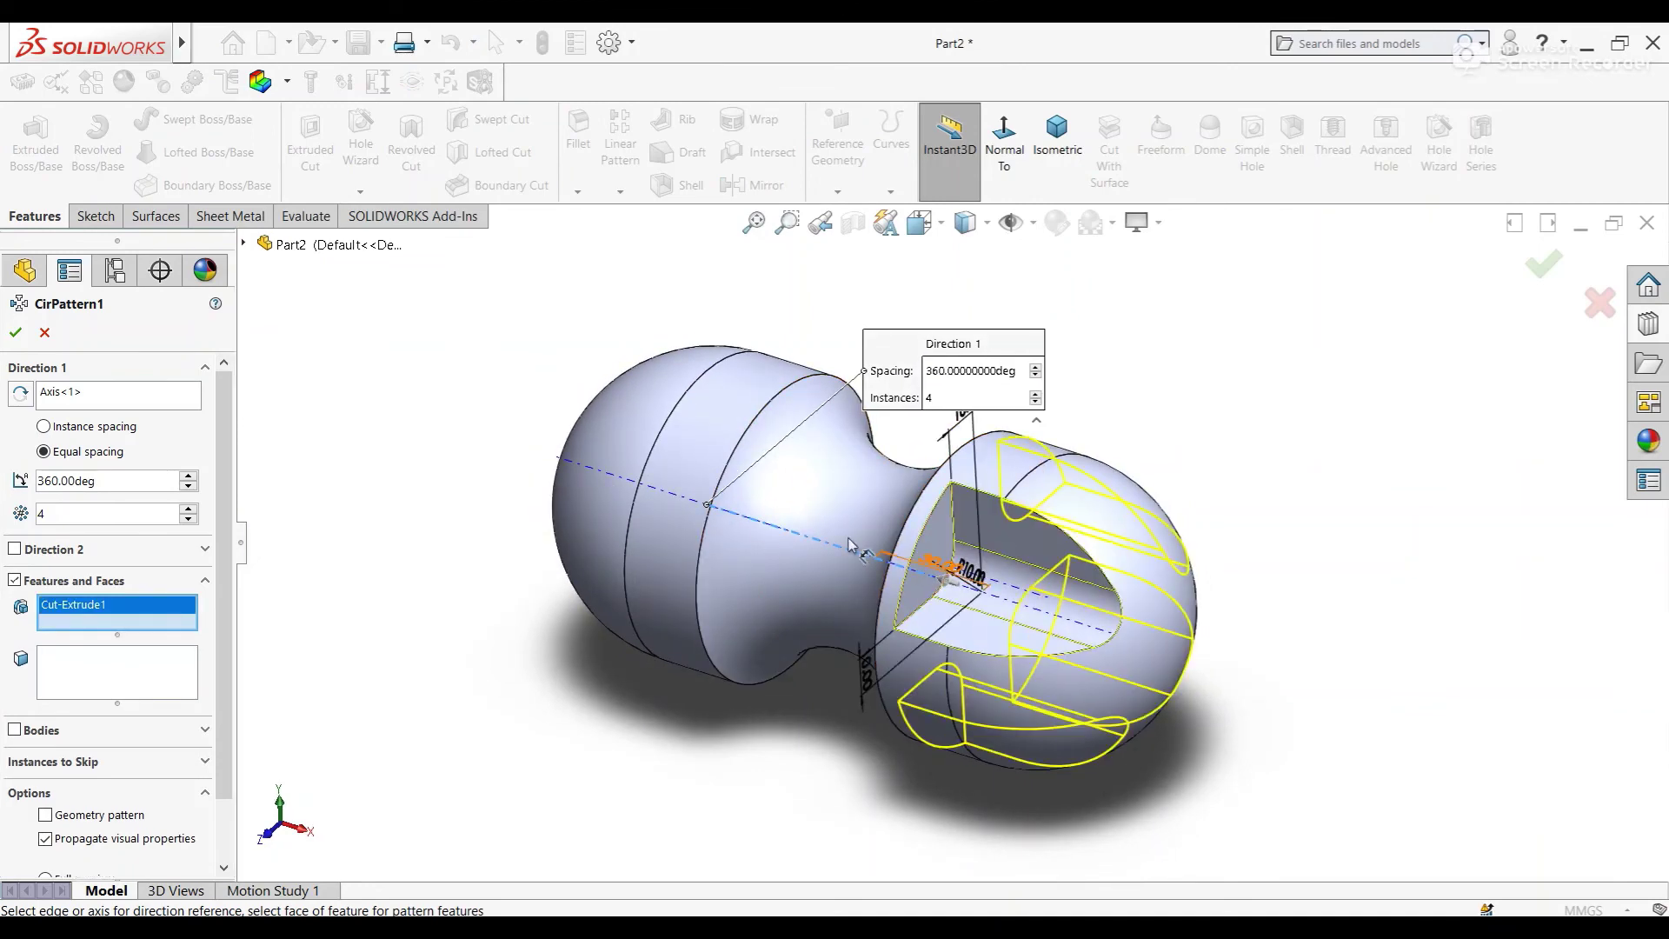
{"action": "left_click", "coordinate": [16, 332]}
{"action": "mouse_move", "coordinate": [559, 391]}
{"action": "middle_mouse_down"}
{"action": "mouse_move", "coordinate": [450, 409]}
{"action": "mouse_move", "coordinate": [521, 422]}
{"action": "middle_mouse_up"}
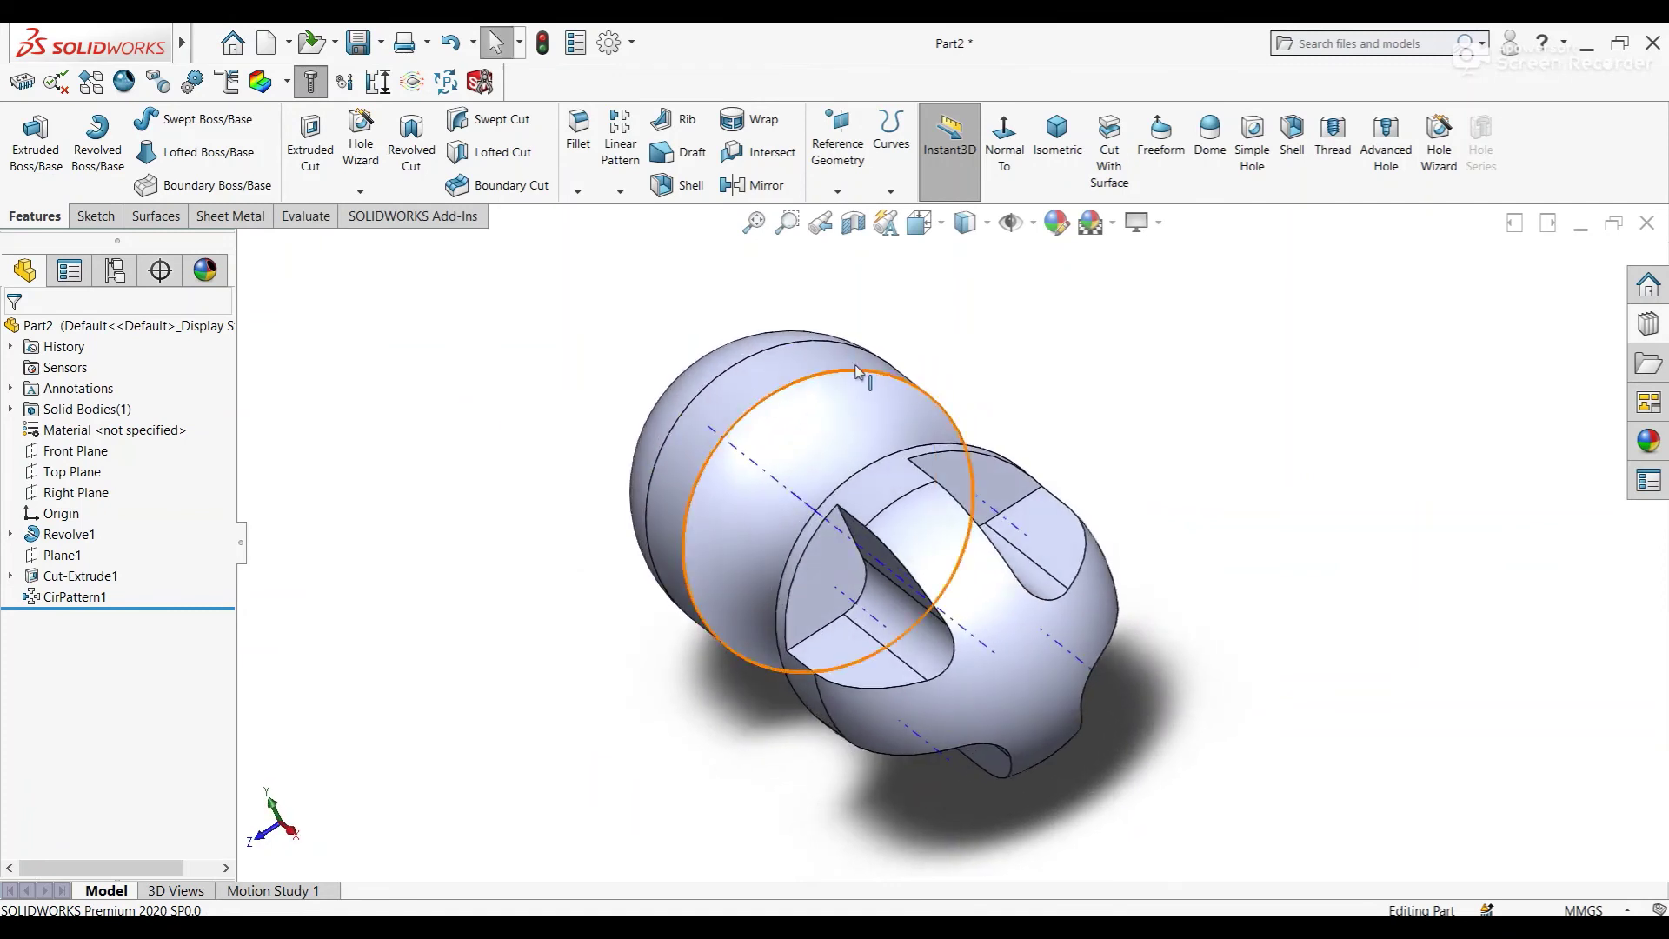
{"action": "left_click", "coordinate": [1033, 222]}
{"action": "left_click", "coordinate": [1048, 291]}
Mirror CirPattern1 and Cut-Extrude1 about the Right Plane onto the other head
{"action": "mouse_move", "coordinate": [1145, 341]}
{"action": "middle_mouse_down"}
{"action": "mouse_move", "coordinate": [1181, 391]}
{"action": "mouse_move", "coordinate": [1167, 388]}
{"action": "middle_mouse_up"}
{"action": "left_click", "coordinate": [840, 193]}
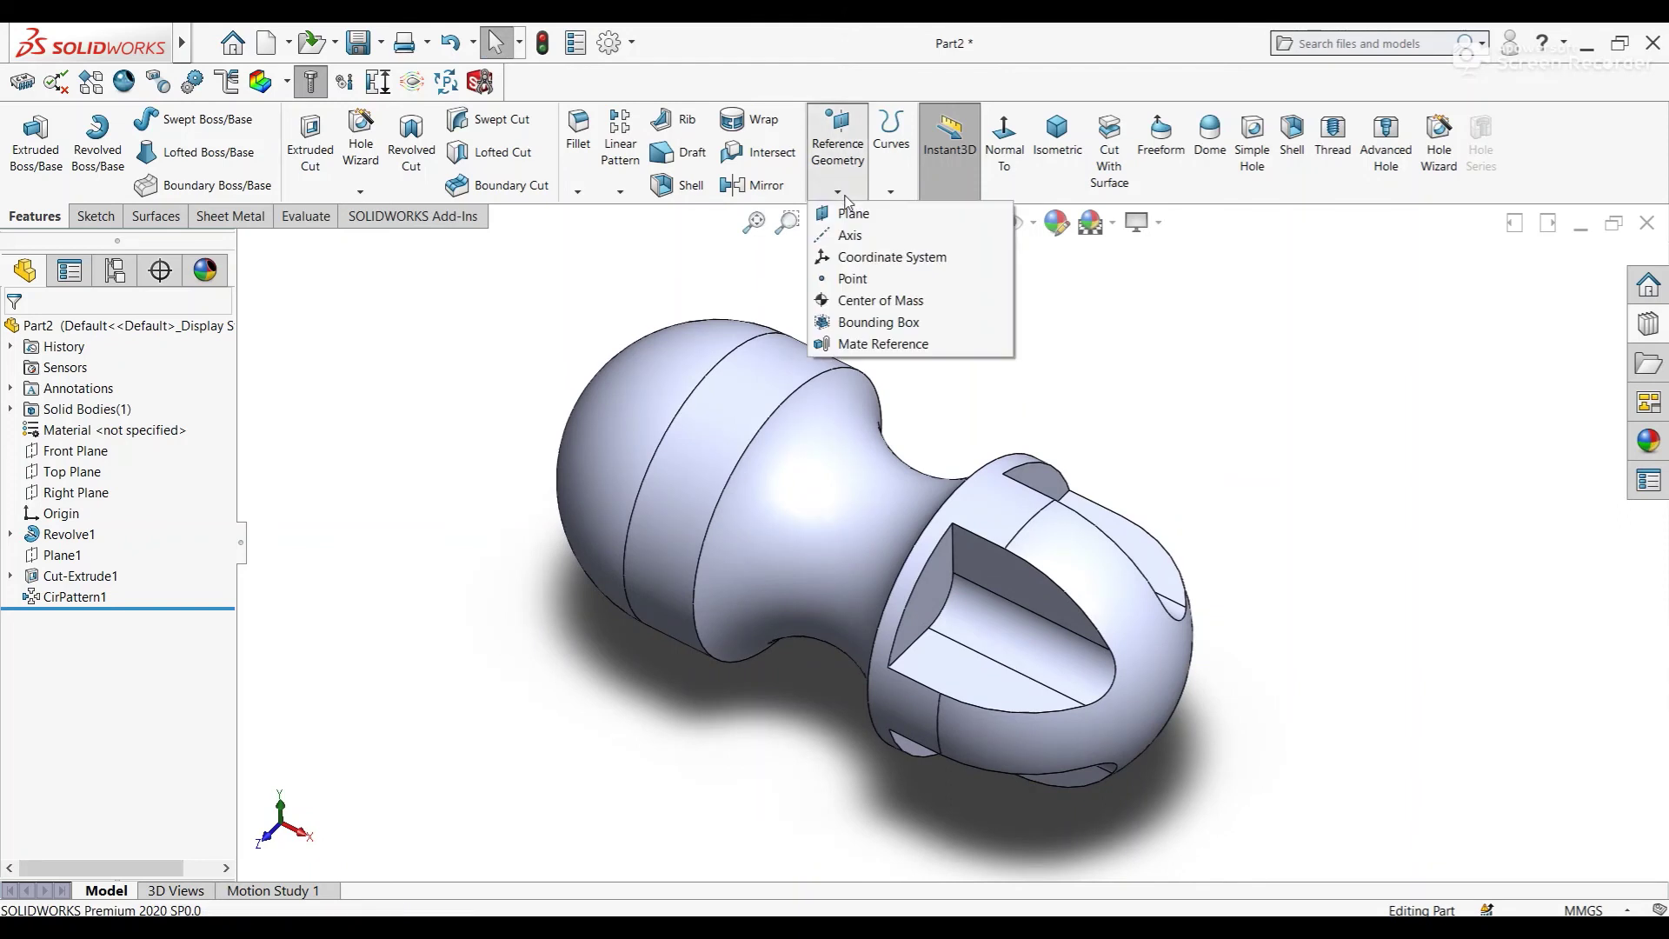
{"action": "left_click", "coordinate": [579, 284]}
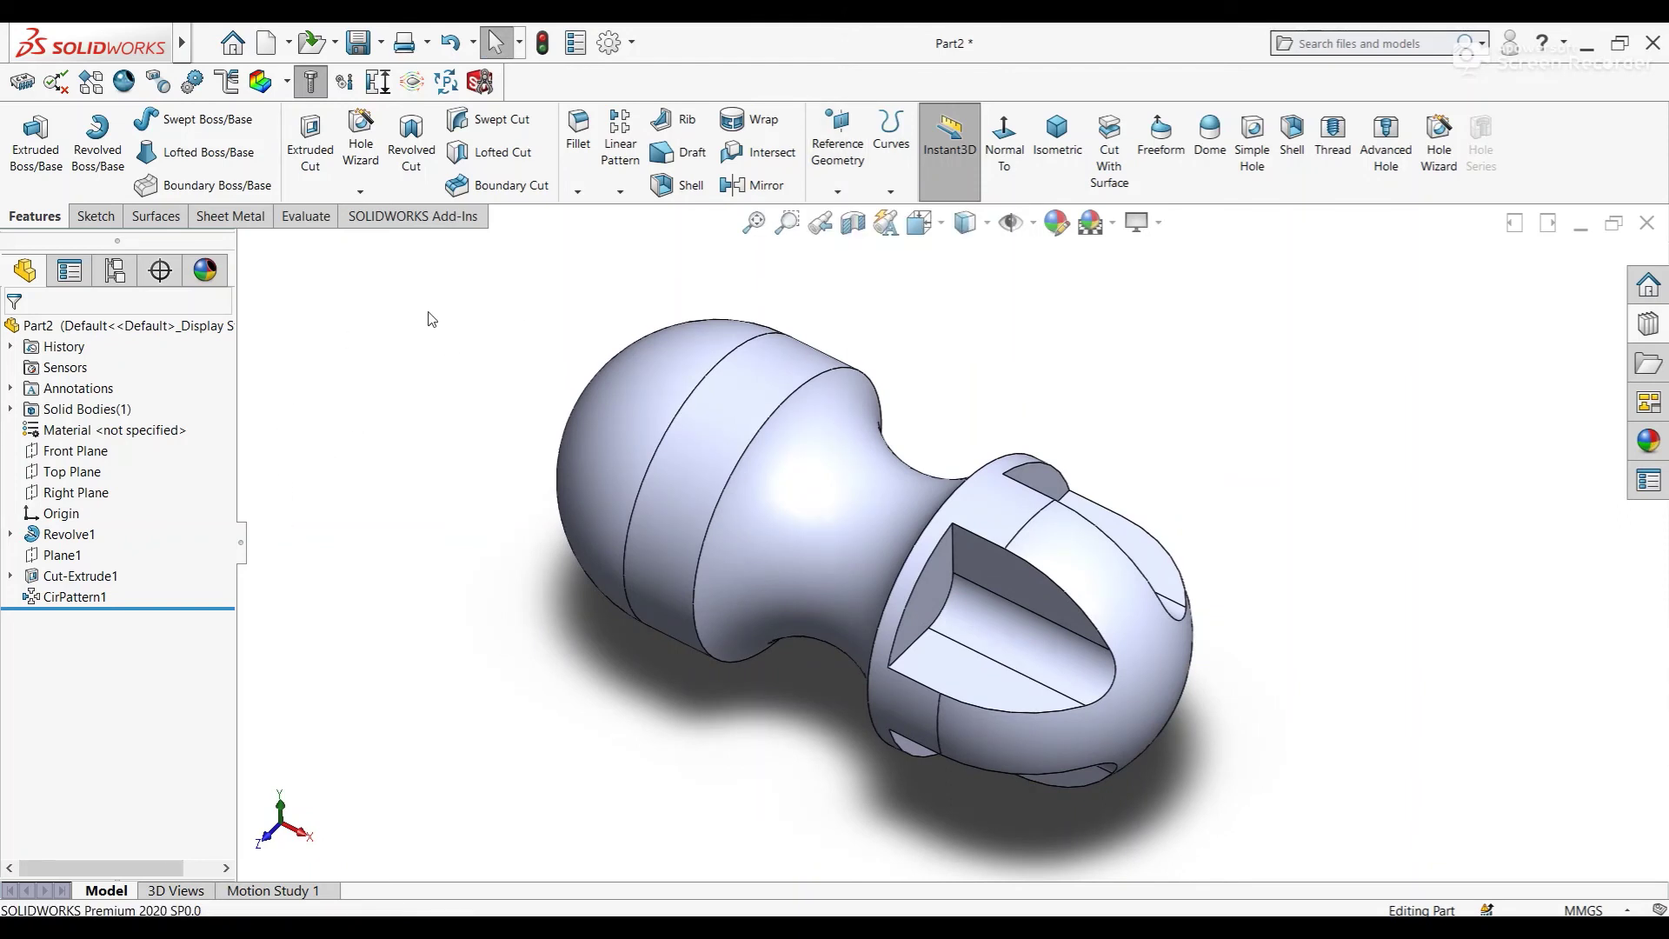
{"action": "left_click", "coordinate": [753, 185]}
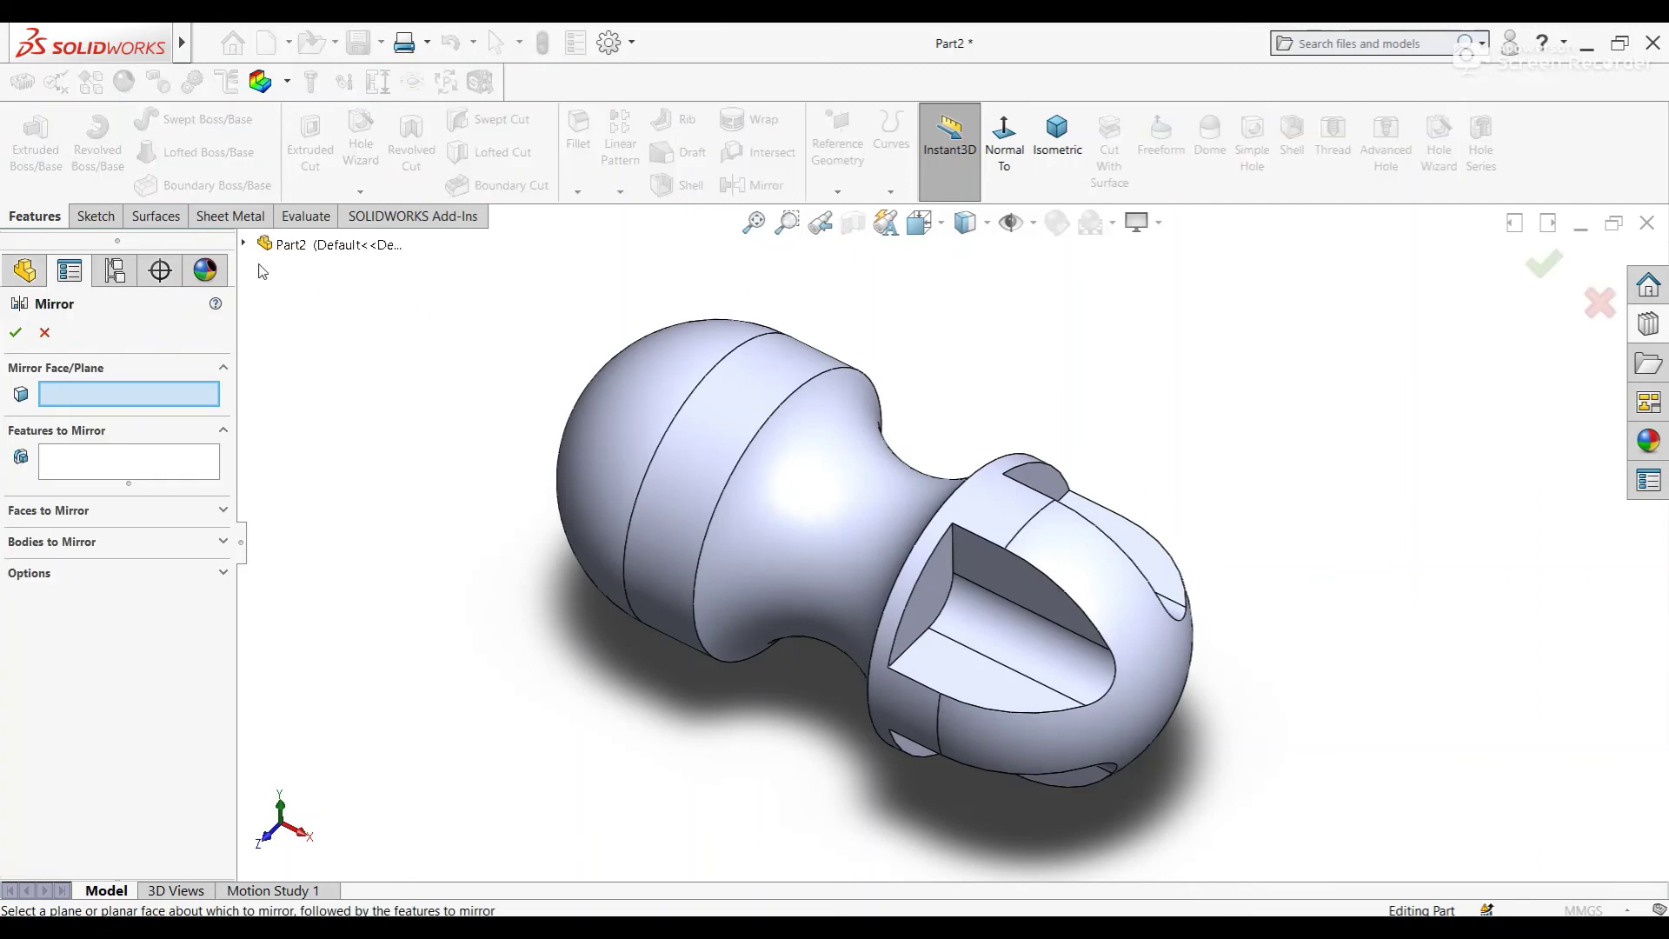
{"action": "left_click", "coordinate": [244, 245]}
{"action": "left_click", "coordinate": [329, 411]}
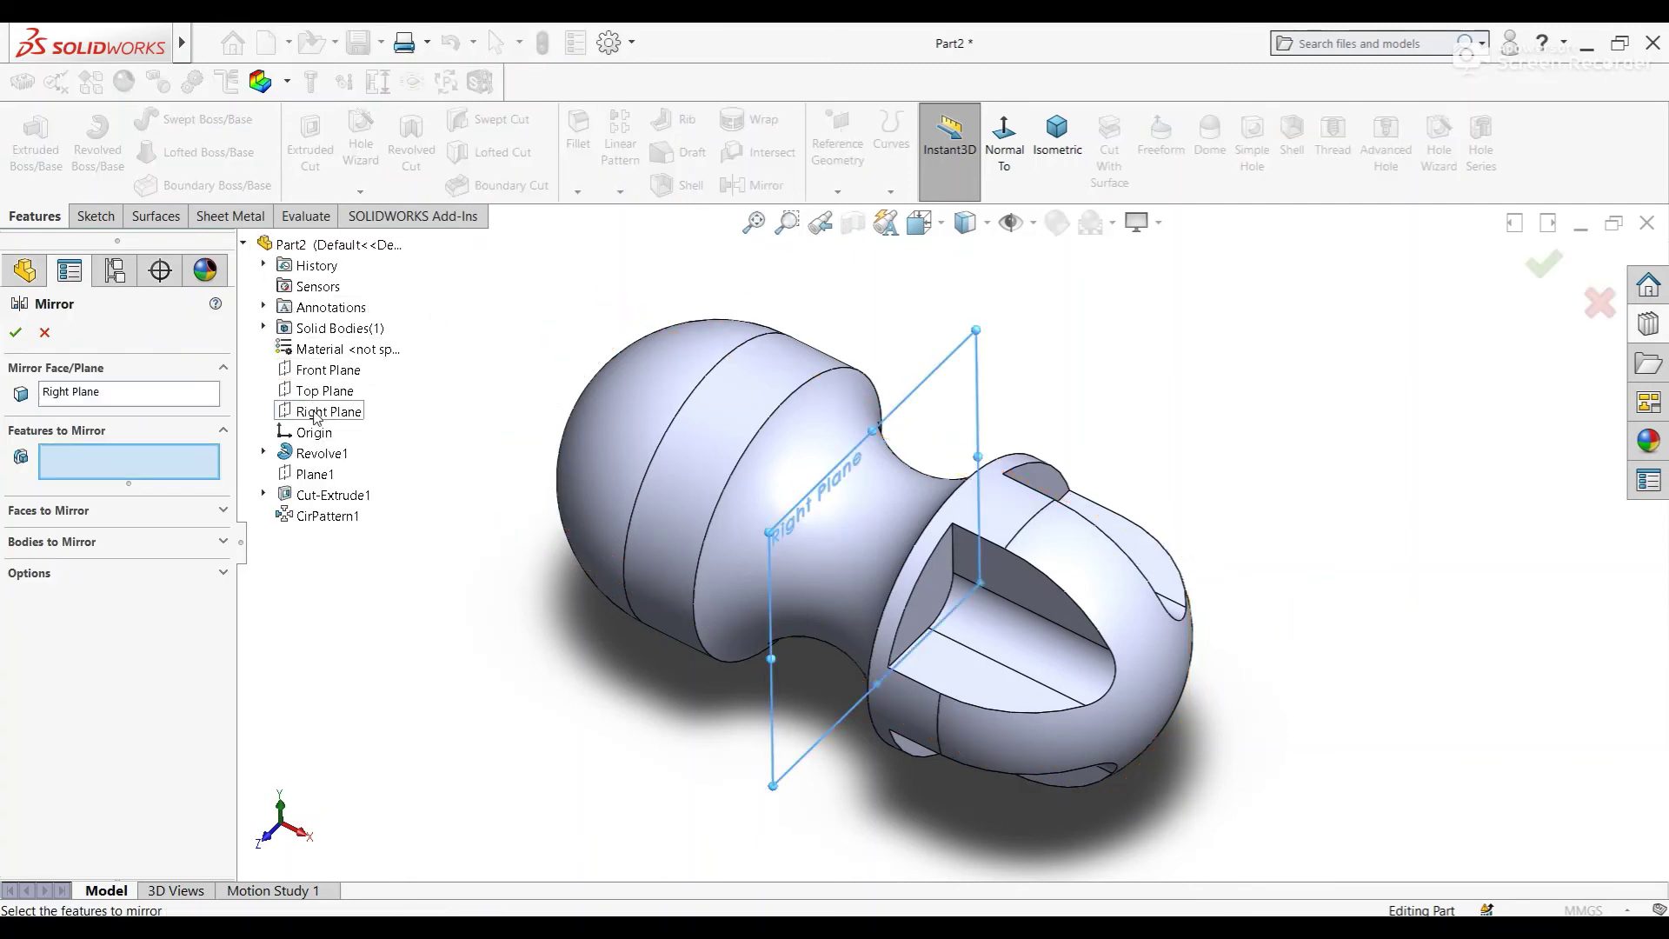
{"action": "left_click", "coordinate": [328, 515]}
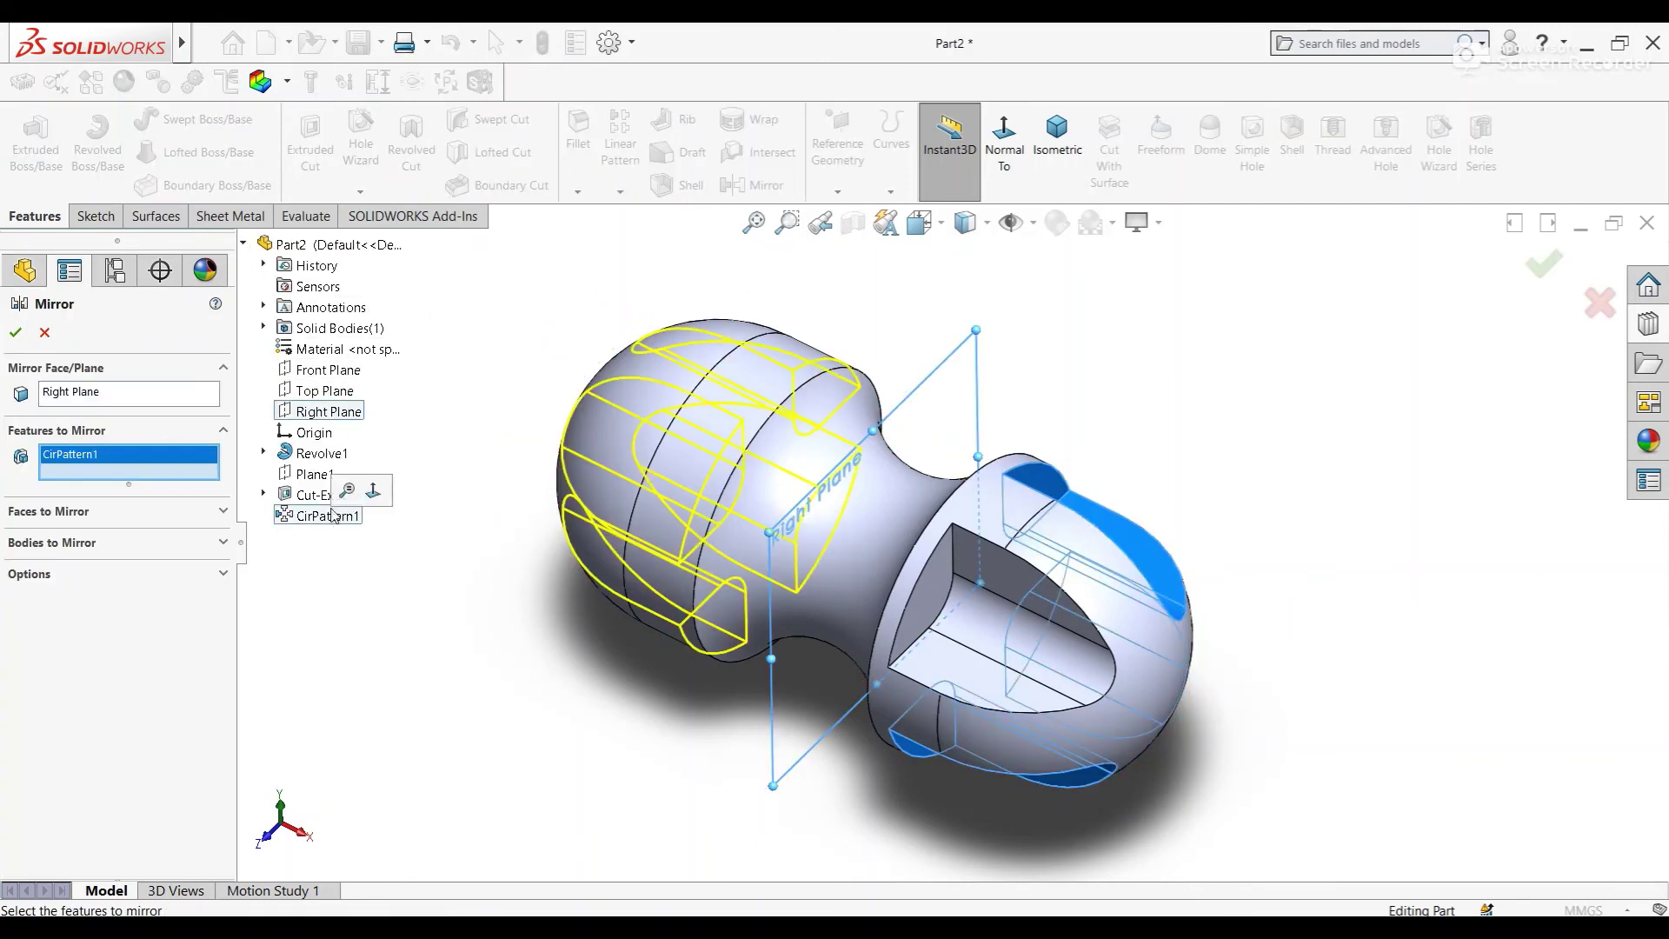
{"action": "left_click", "coordinate": [329, 495]}
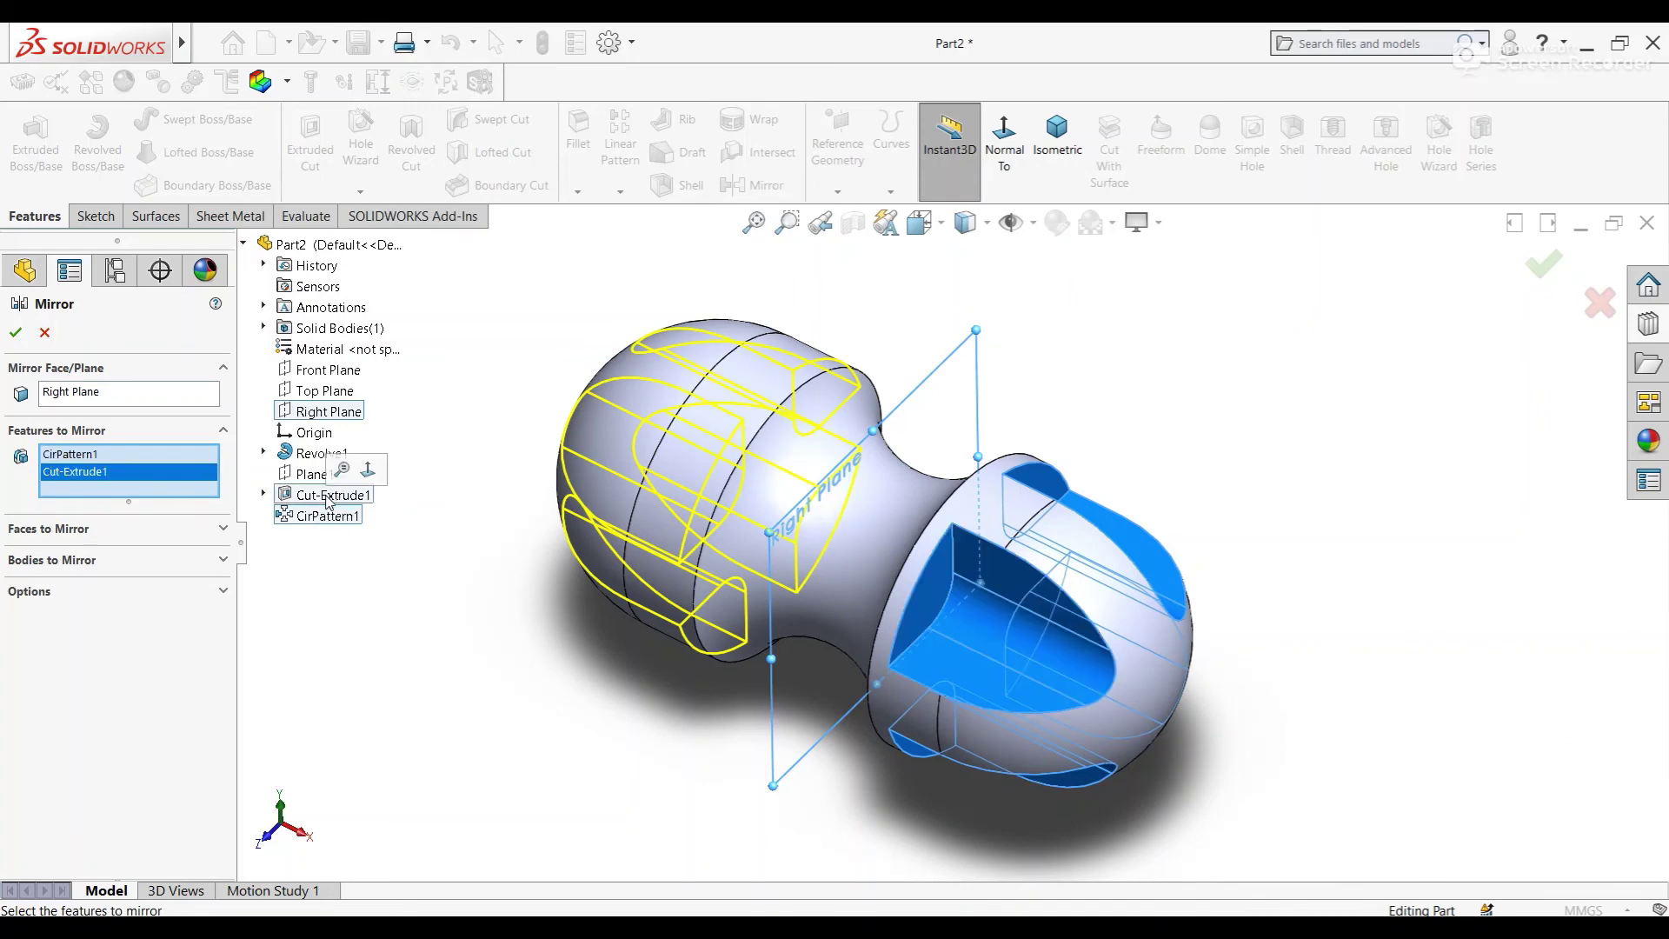
{"action": "left_click", "coordinate": [15, 332]}
{"action": "mouse_move", "coordinate": [592, 400]}
{"action": "middle_mouse_down"}
{"action": "mouse_move", "coordinate": [547, 454]}
{"action": "mouse_move", "coordinate": [577, 485]}
{"action": "middle_mouse_up"}
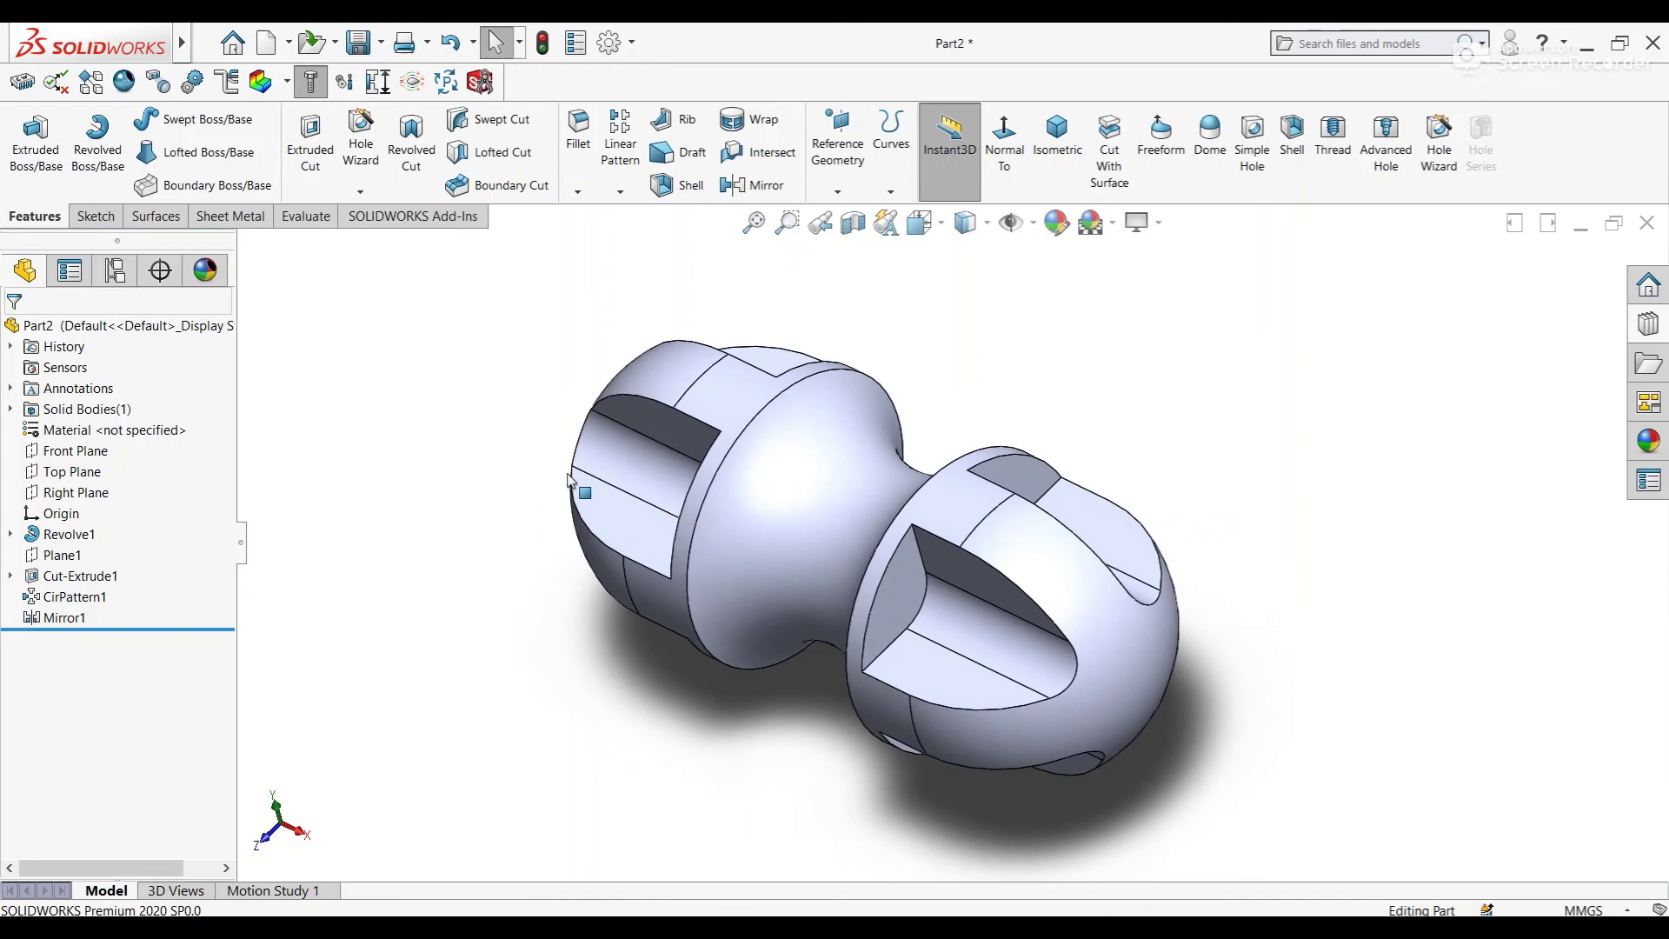
Assign Alloy Steel from the Steel materials library to the part
{"action": "right_click", "coordinate": [137, 432]}
{"action": "left_click", "coordinate": [140, 439]}
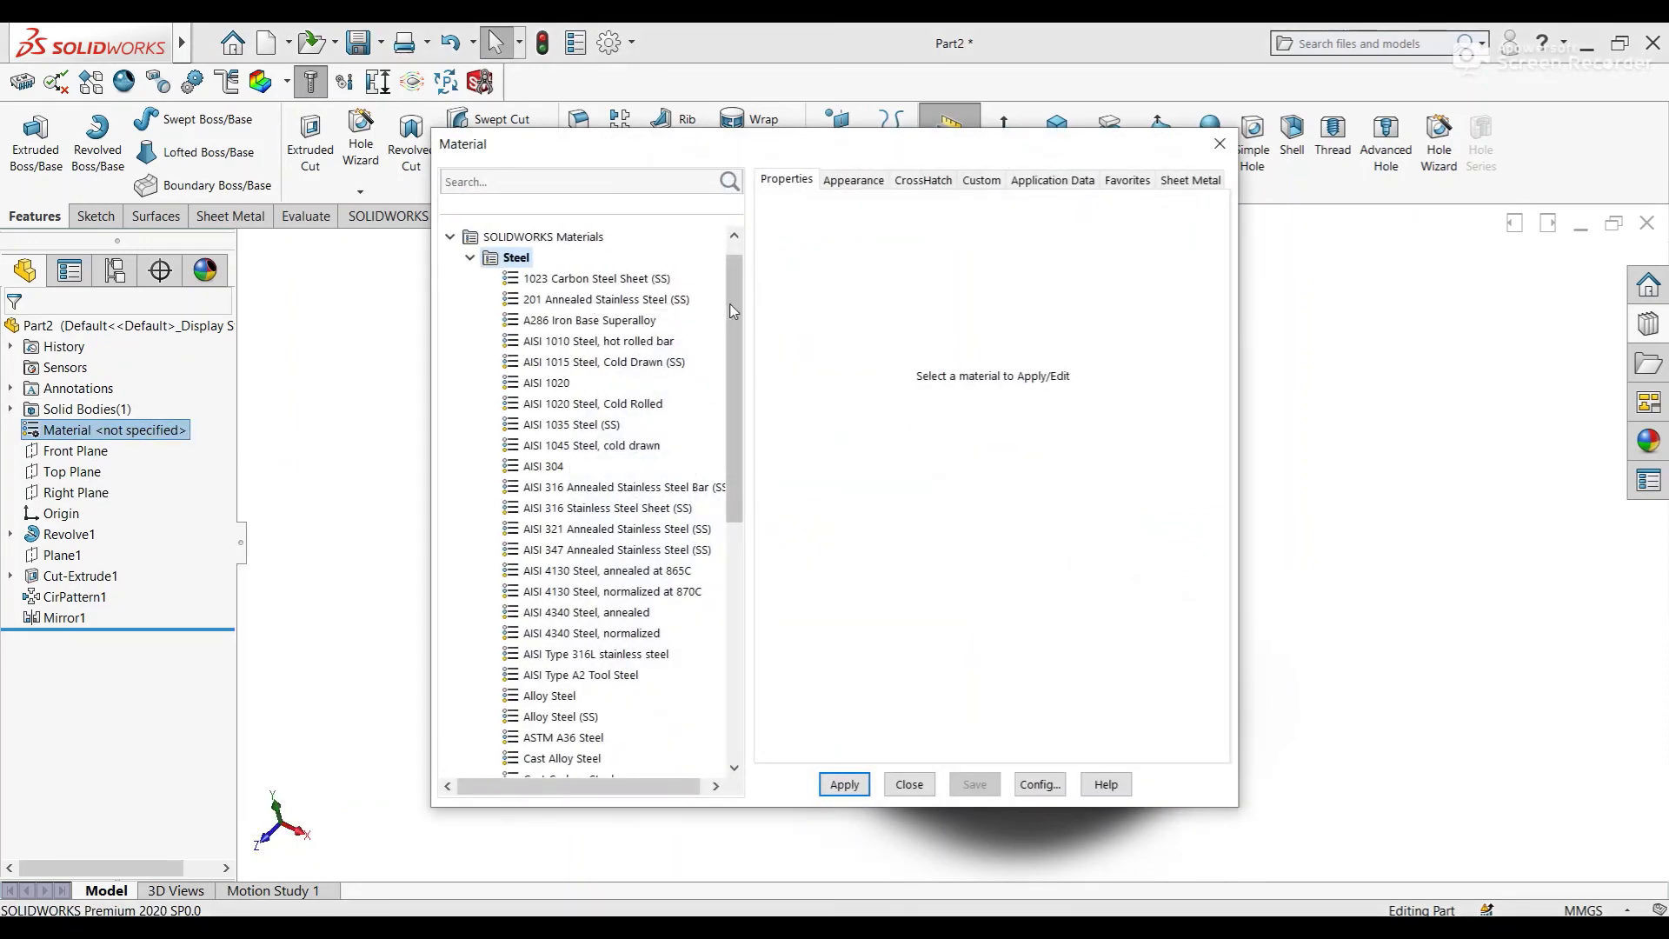
{"action": "left_click_drag", "start_coordinate": [736, 307], "coordinate": [738, 391]}
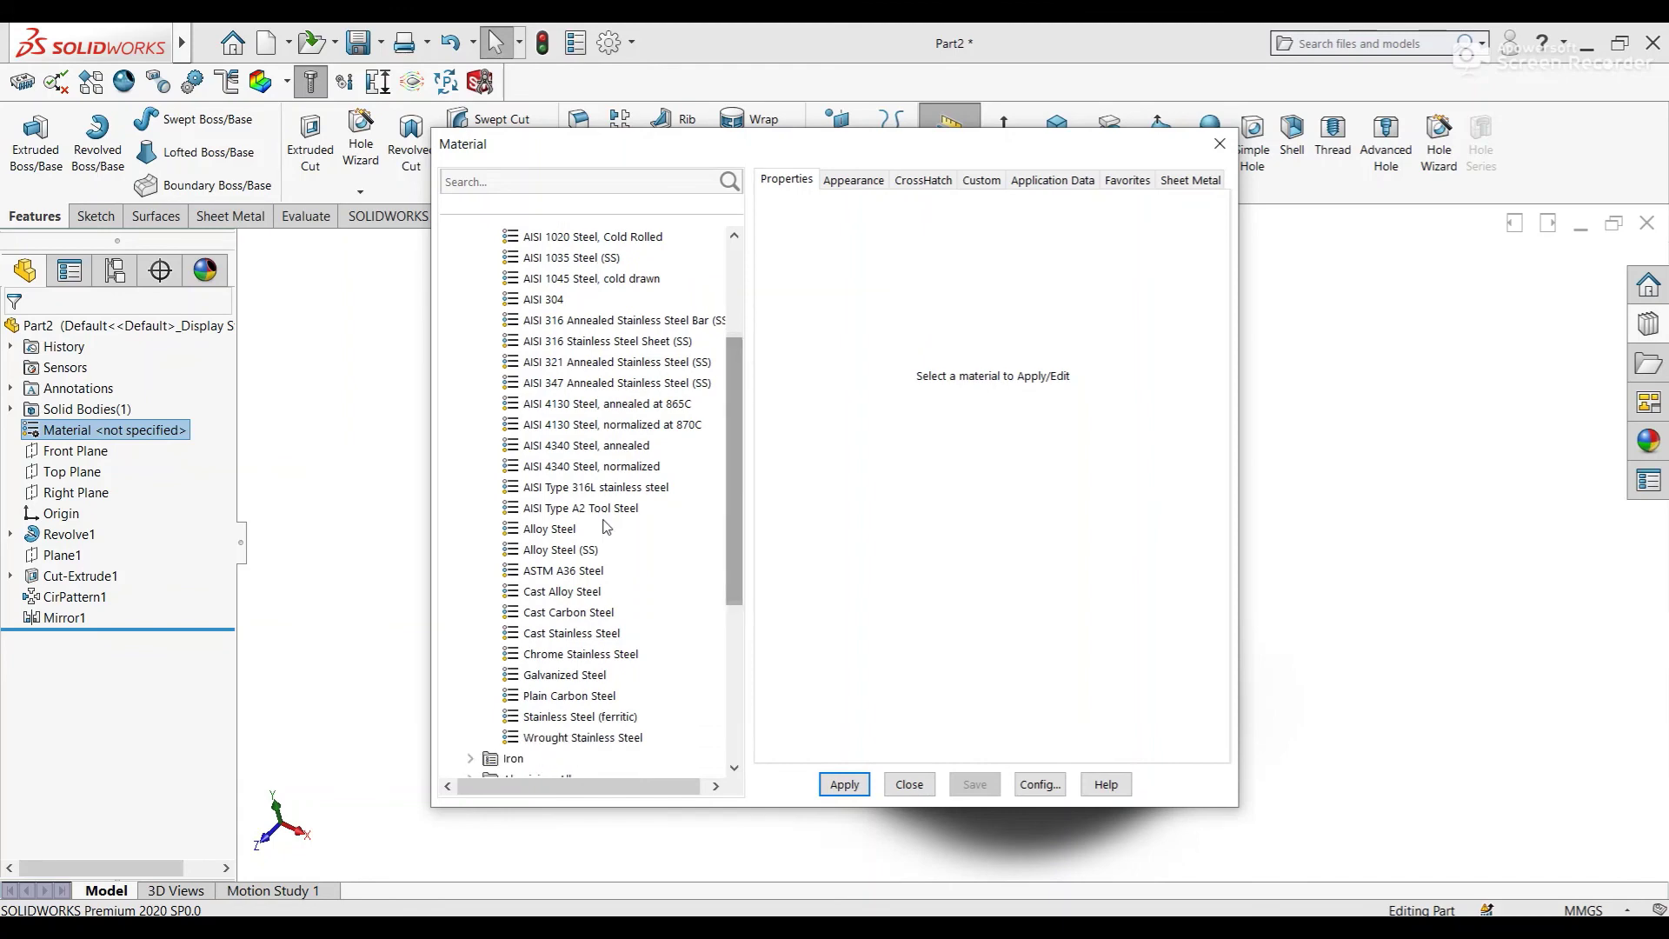
{"action": "left_click", "coordinate": [575, 530]}
{"action": "left_click", "coordinate": [849, 786]}
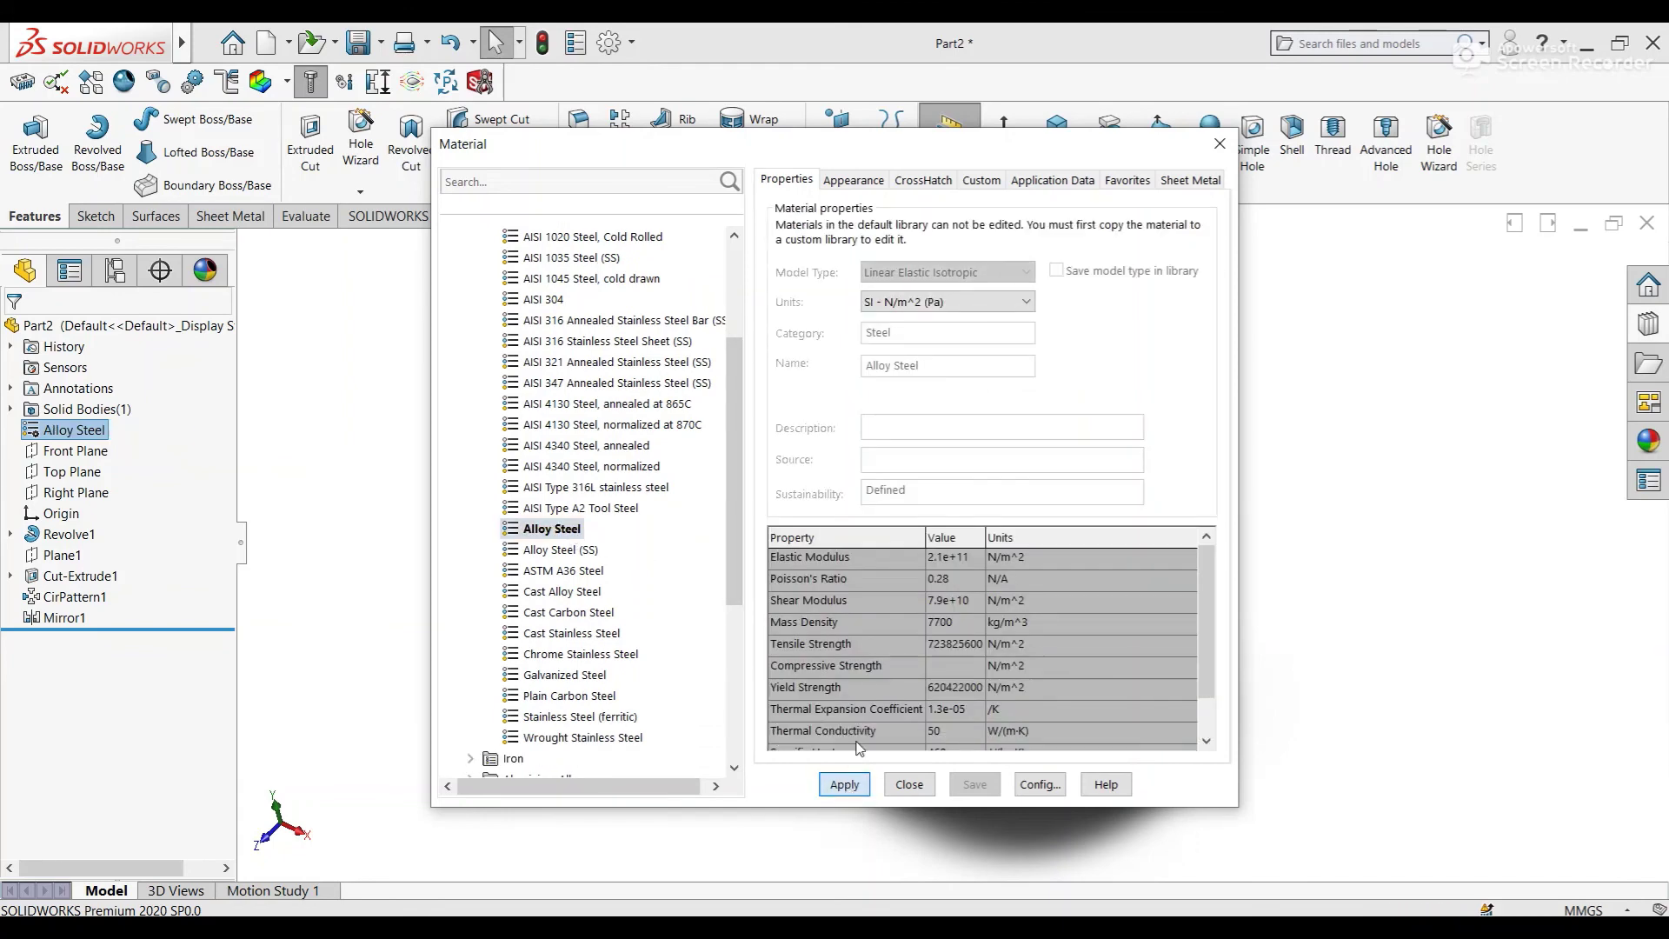
{"action": "left_click", "coordinate": [1224, 154]}
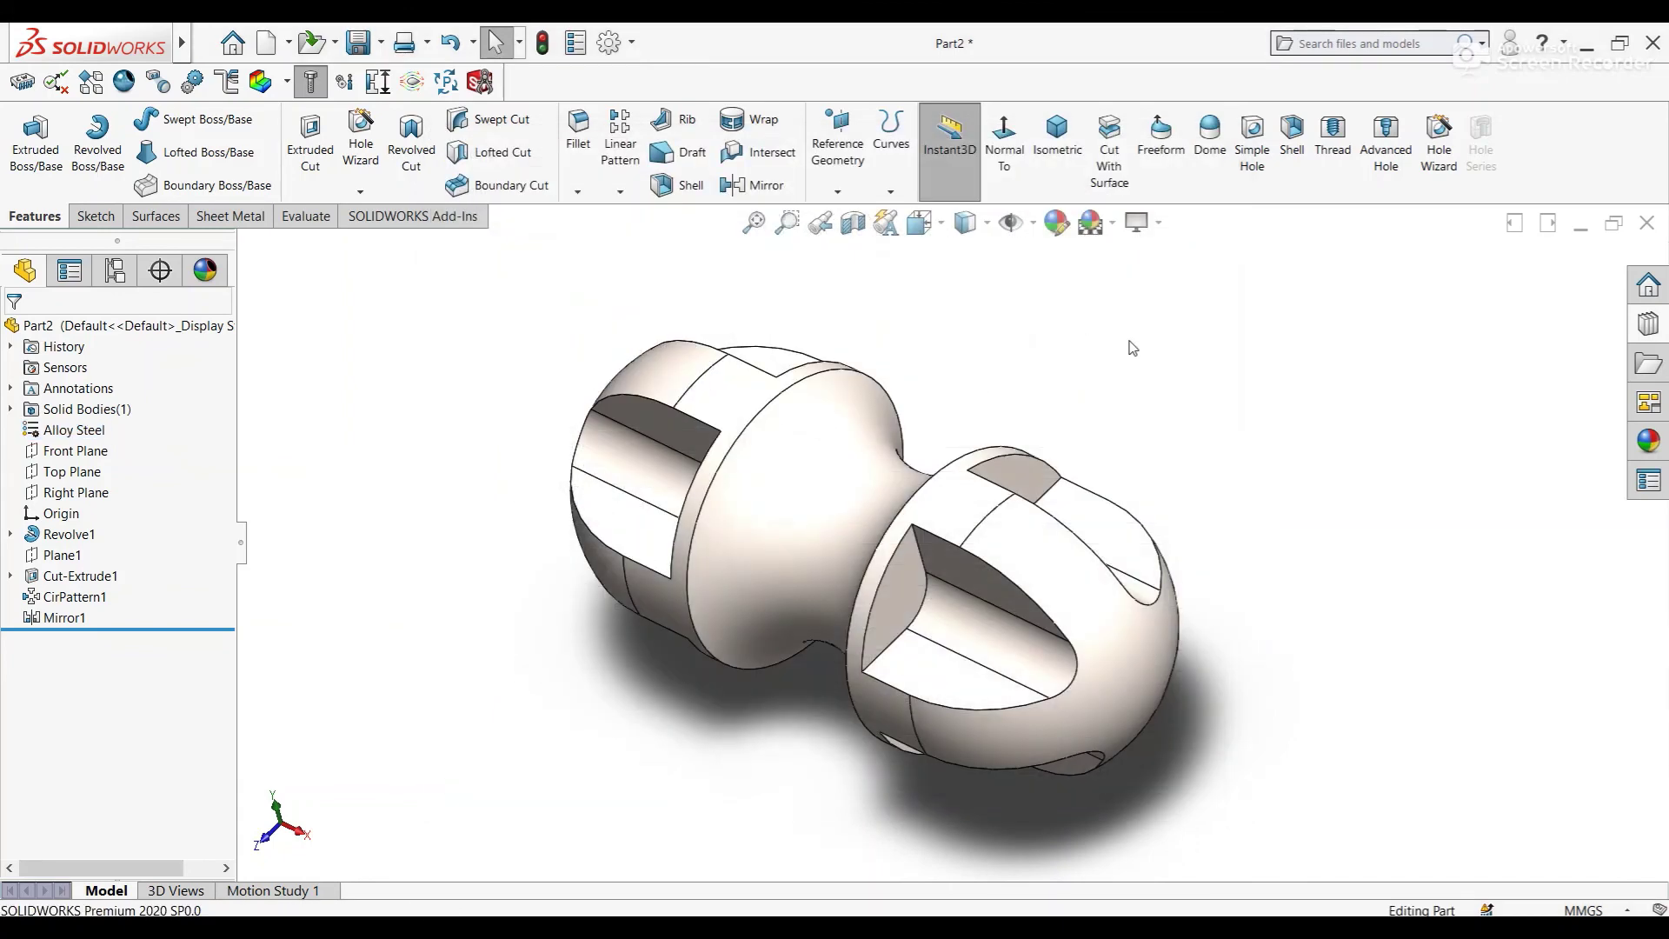
Apply a satin finish stainless steel appearance in light grey to the dumbbell
{"action": "left_click", "coordinate": [1112, 223]}
{"action": "left_click", "coordinate": [1052, 227]}
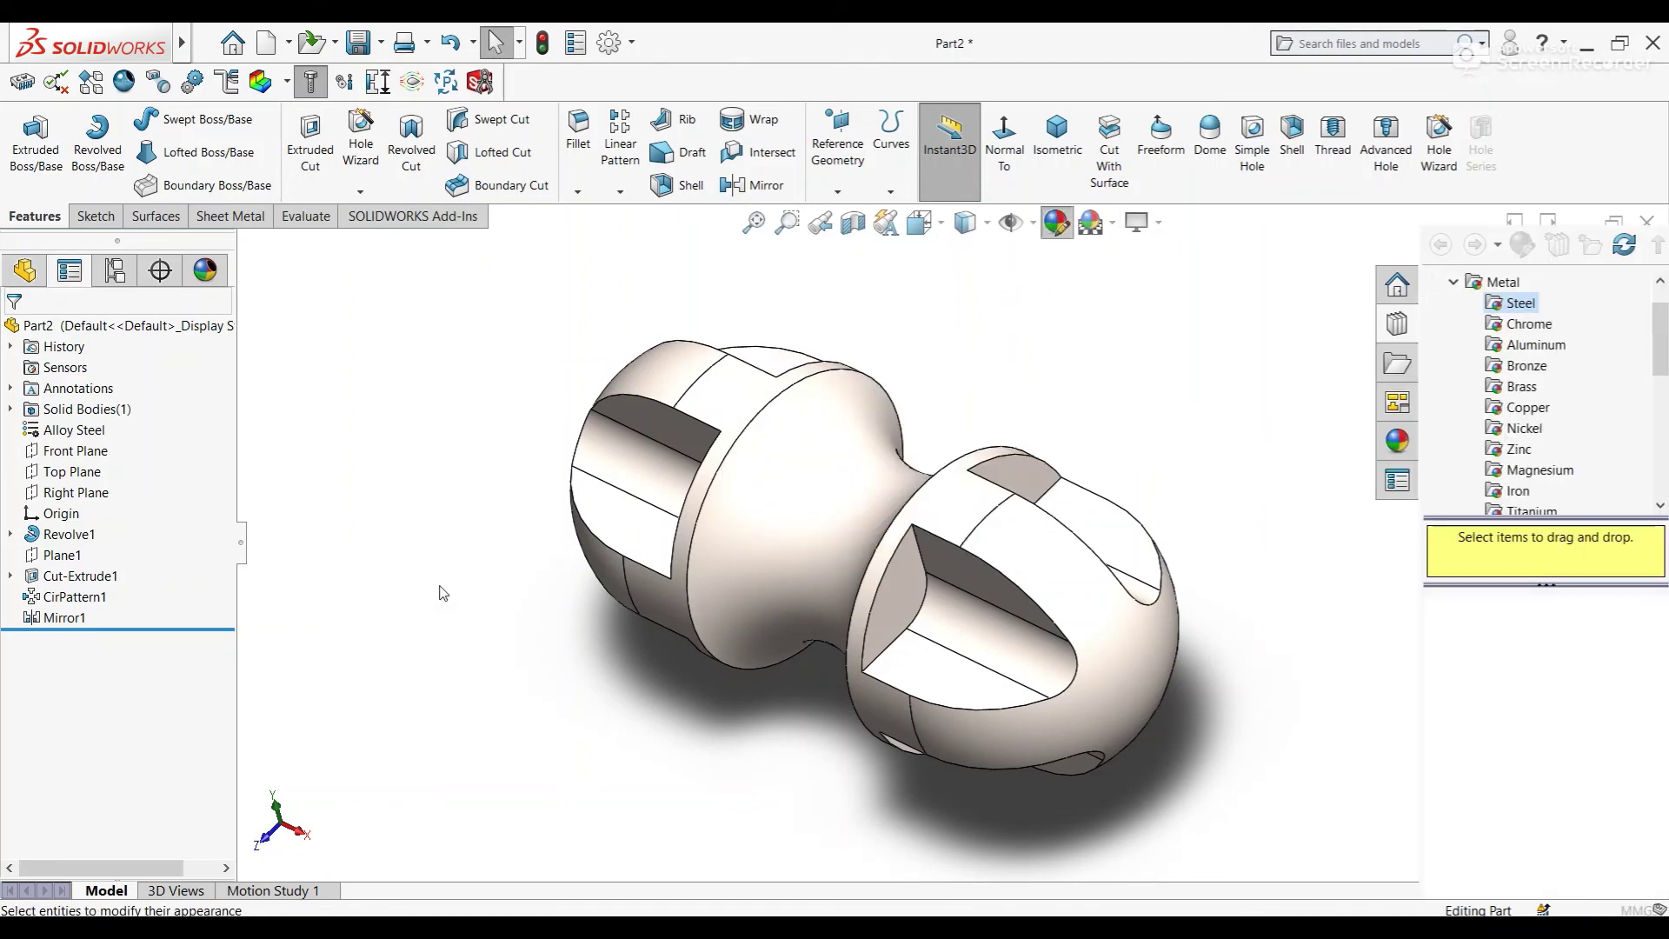
{"action": "left_click", "coordinate": [162, 797]}
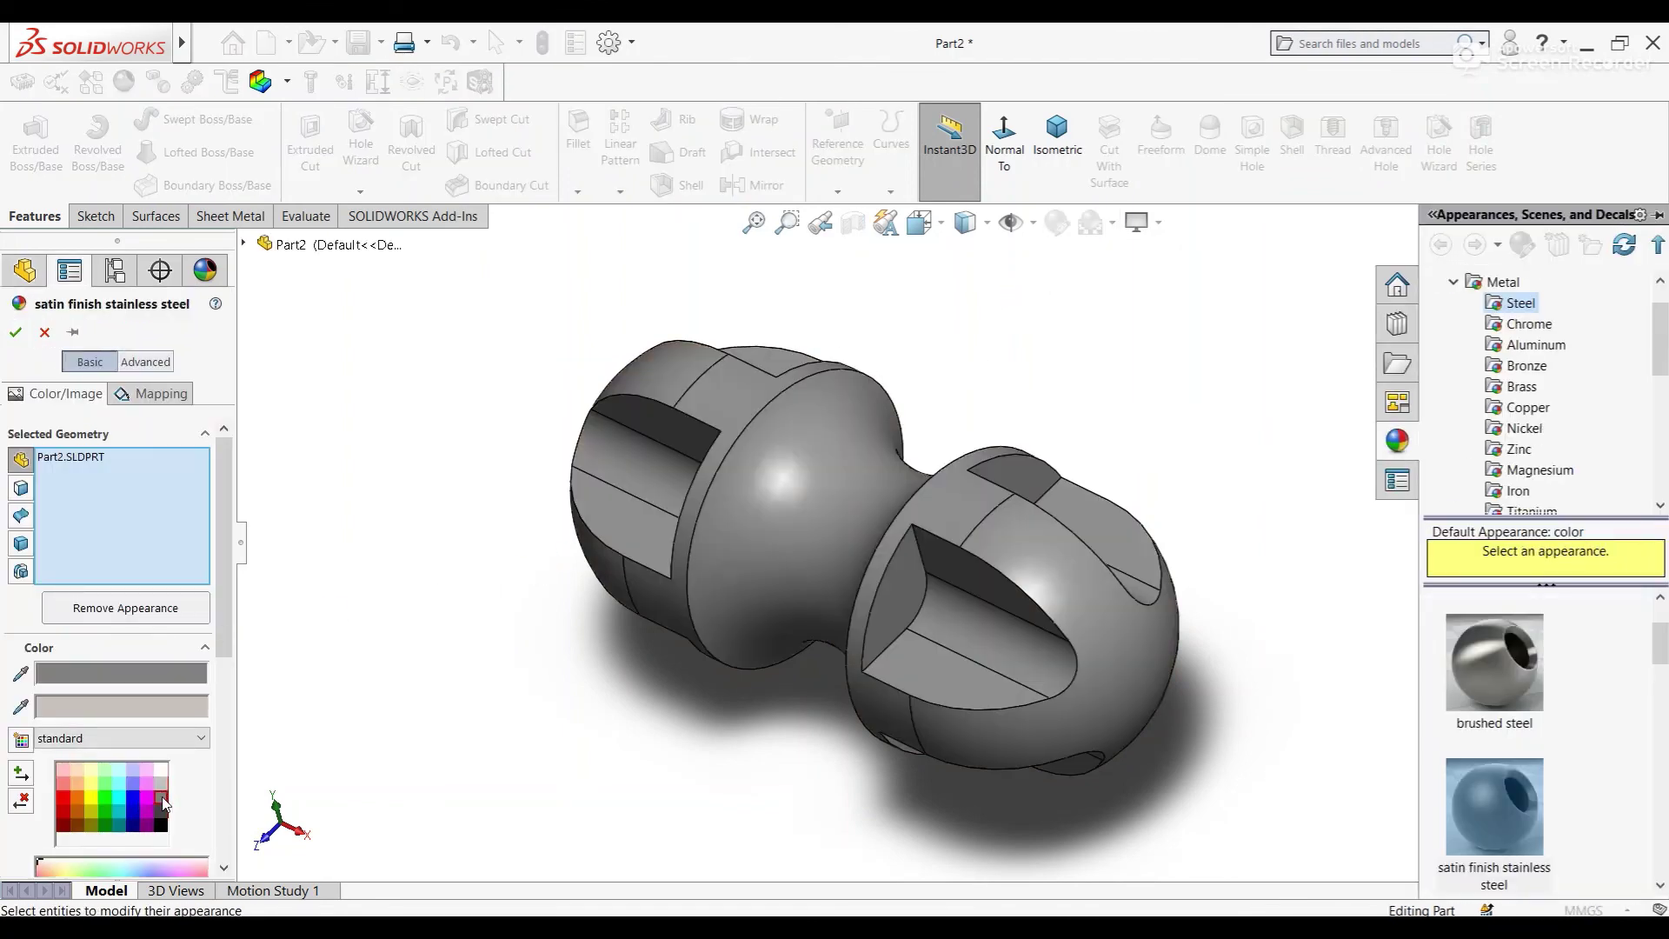
{"action": "left_click", "coordinate": [15, 332]}
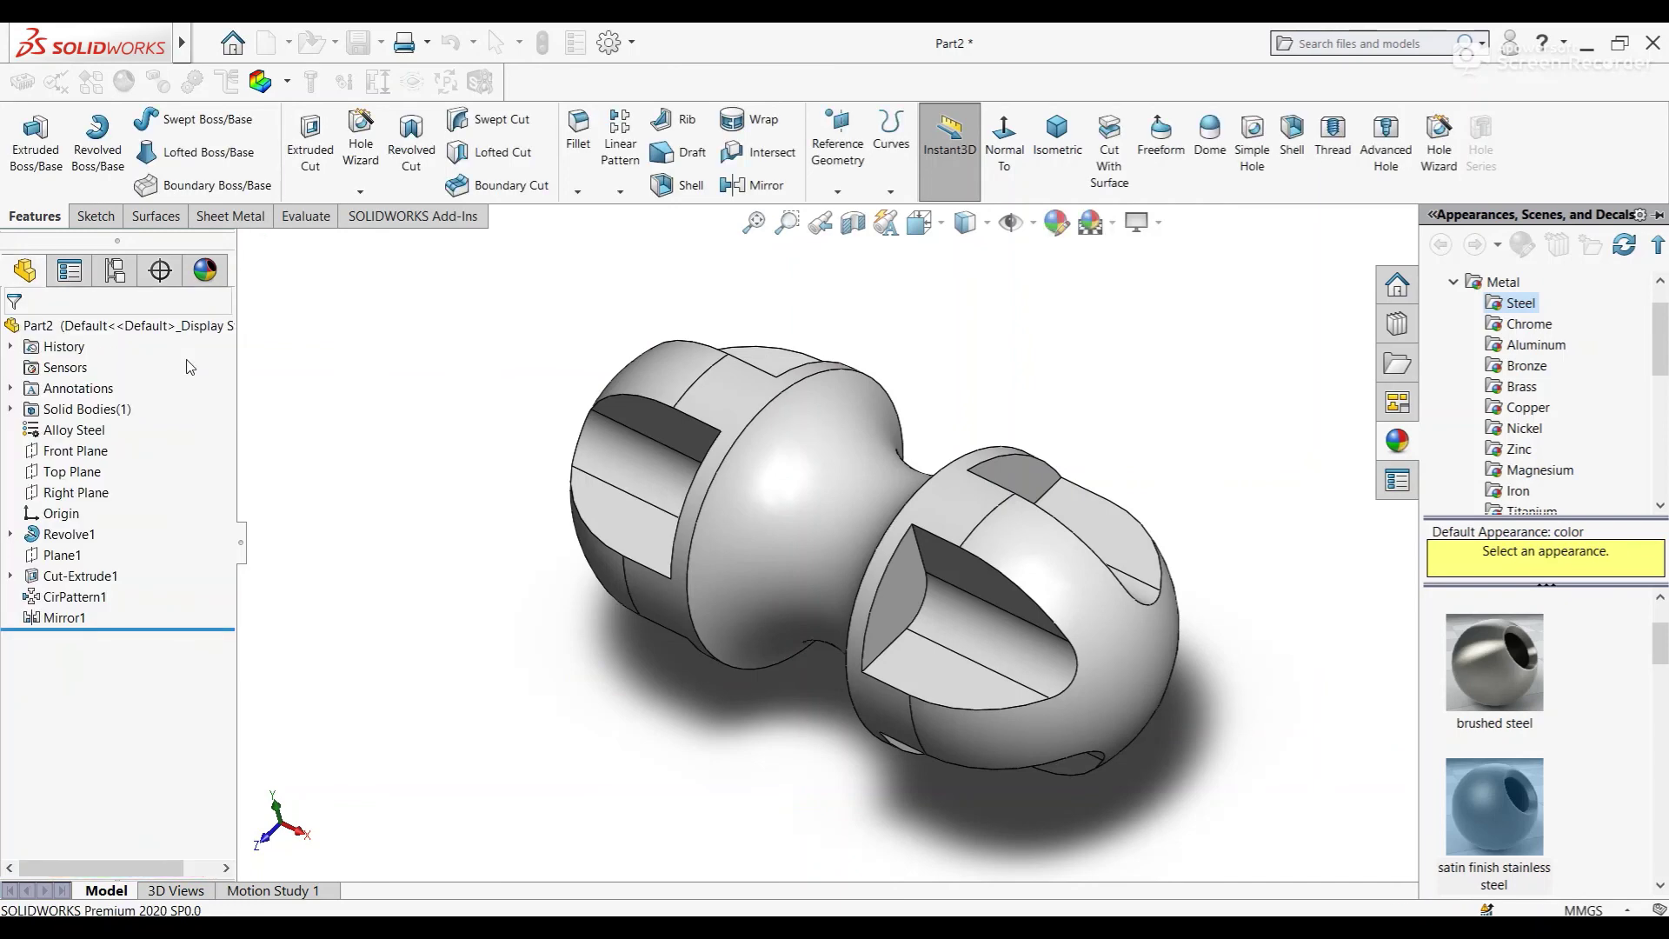